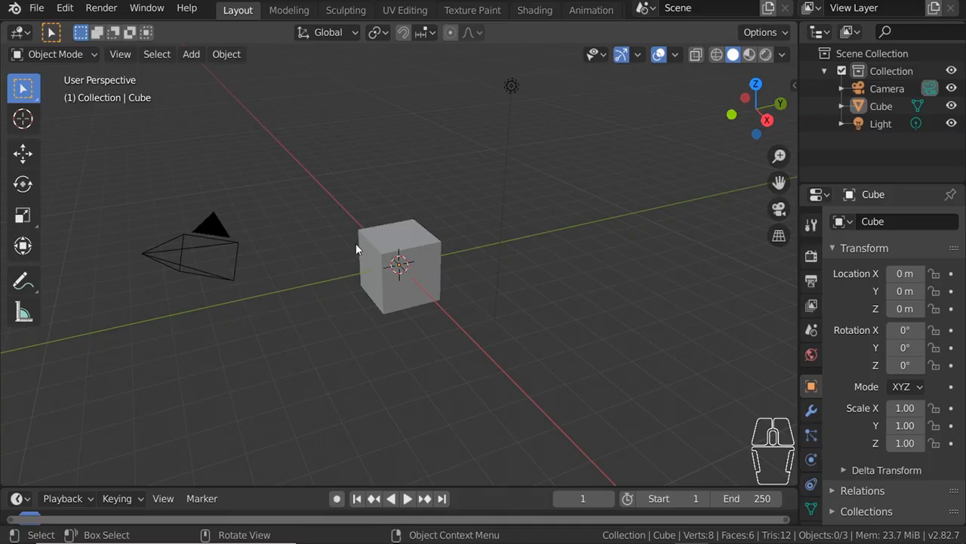
{"action": "middle_click_drag", "start_coordinate": [383, 241], "coordinate": [473, 331]}
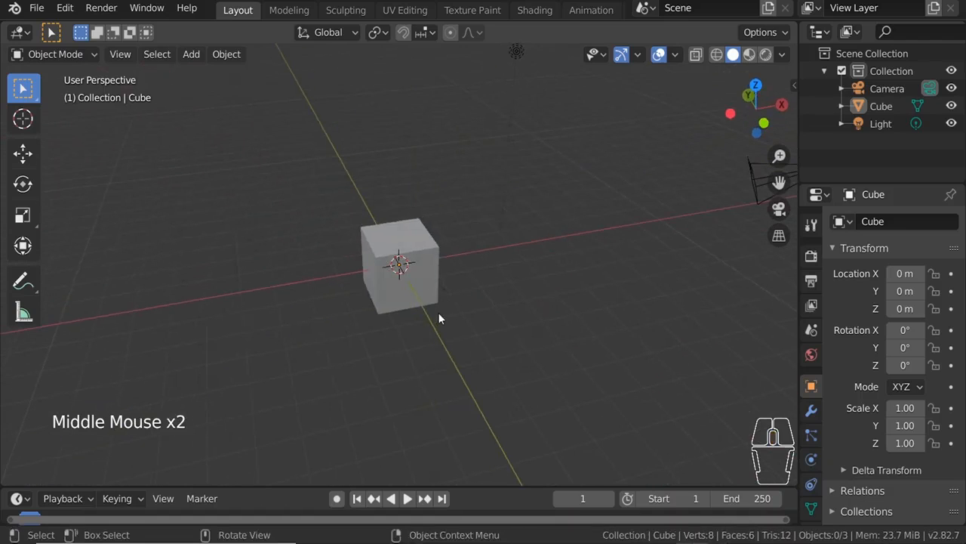
{"action": "middle_click_drag", "start_coordinate": [430, 263], "coordinate": [466, 273]}
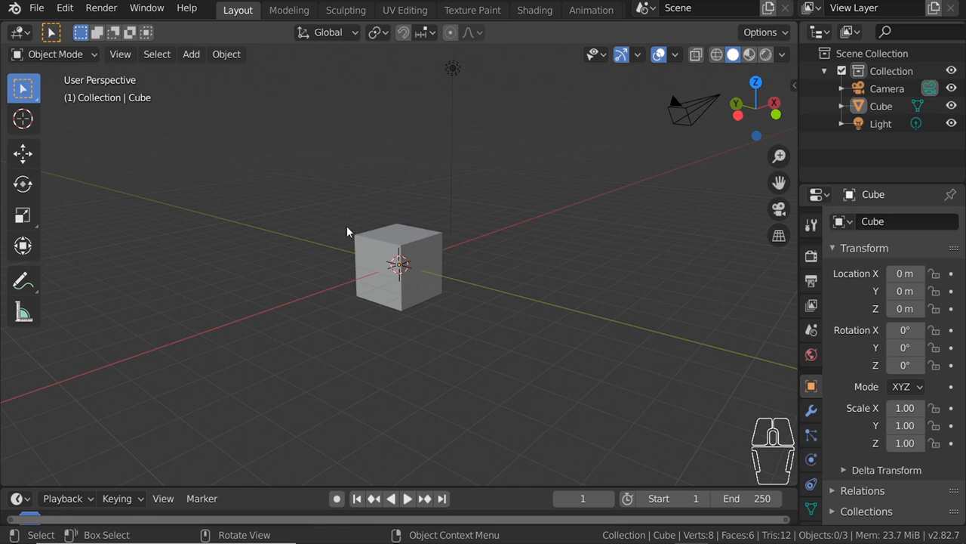
{"action": "middle_click_drag", "start_coordinate": [358, 244], "coordinate": [551, 307]}
{"action": "middle_click_drag", "start_coordinate": [525, 253], "coordinate": [497, 226]}
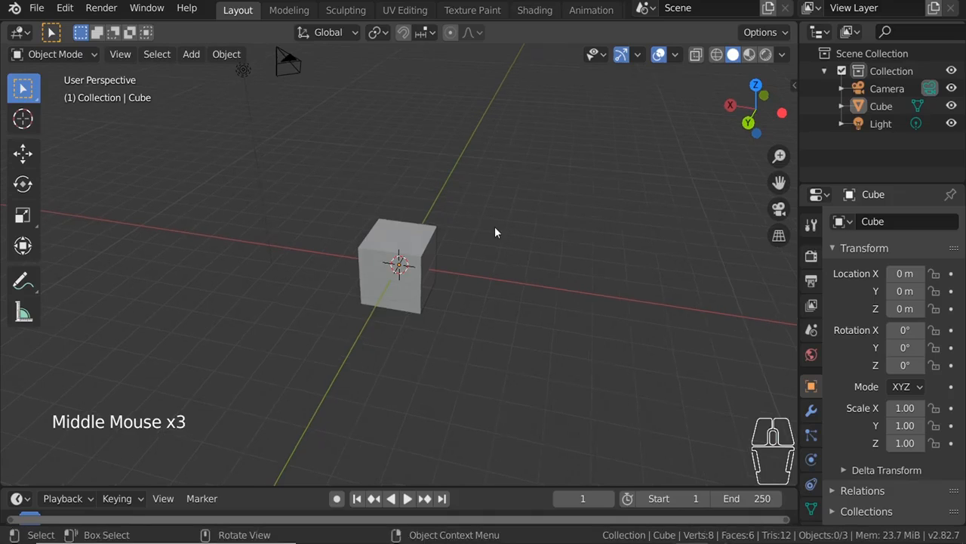
{"action": "middle_click_drag", "start_coordinate": [476, 273], "coordinate": [421, 253]}
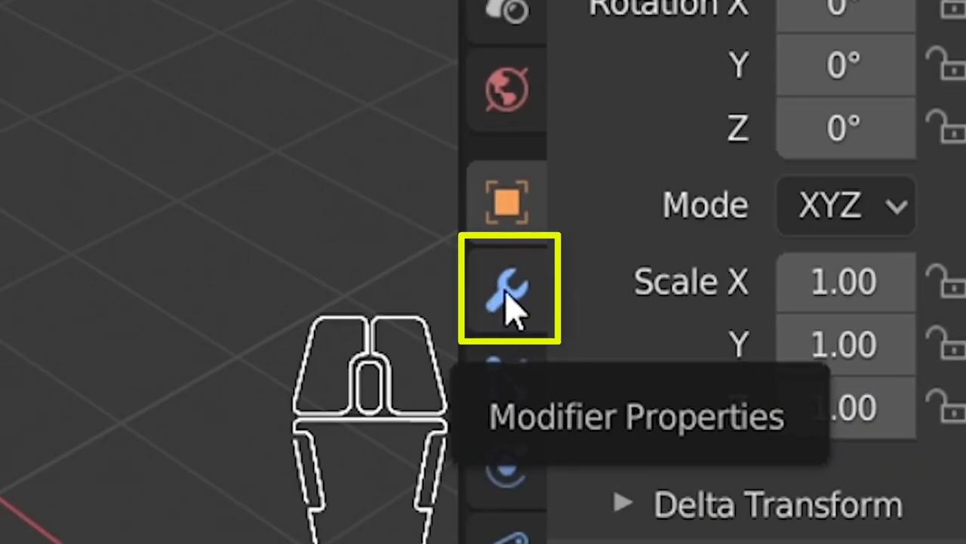
Step: Add an Array modifier to the cube and set its count to 10
{"action": "left_click", "coordinate": [528, 316]}
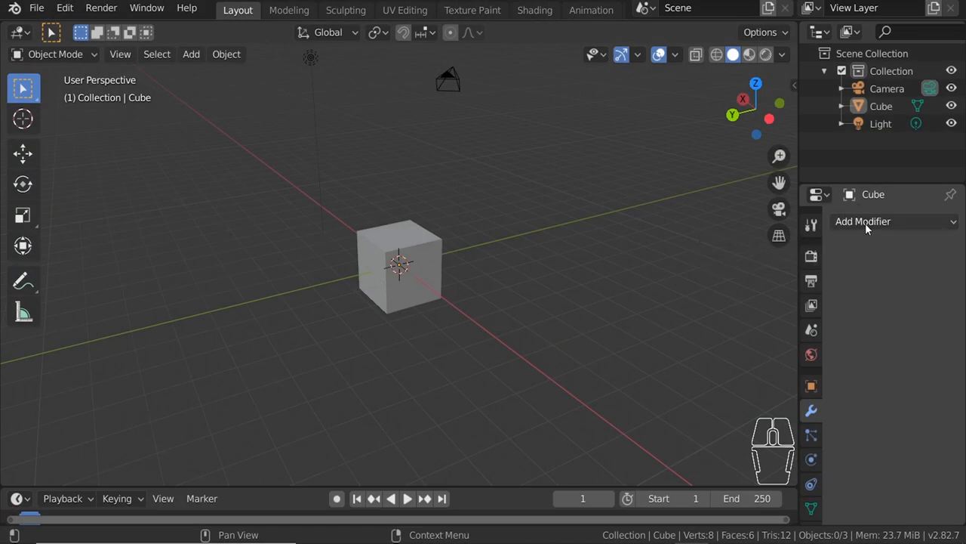
{"action": "left_click", "coordinate": [866, 222]}
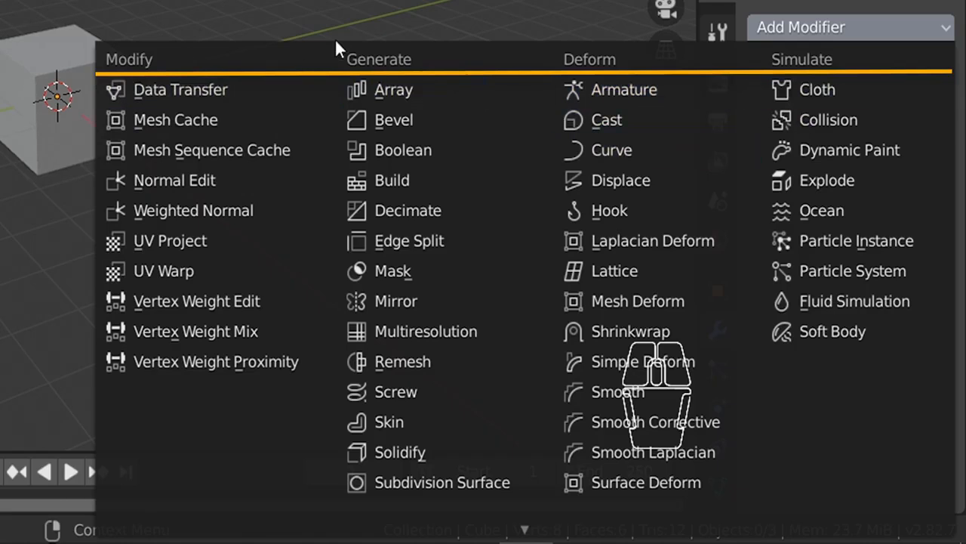
{"action": "mouse_move", "coordinate": [510, 521]}
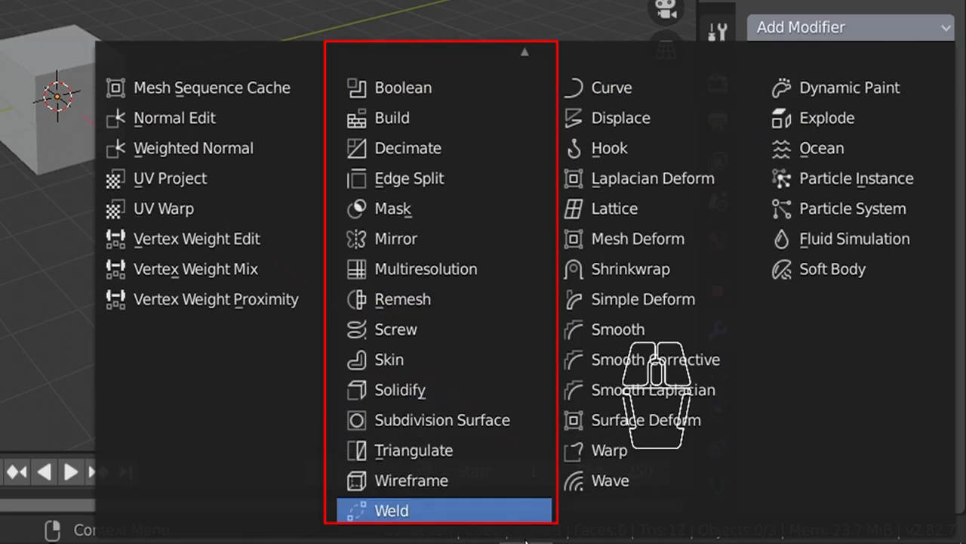
{"action": "mouse_move", "coordinate": [527, 50]}
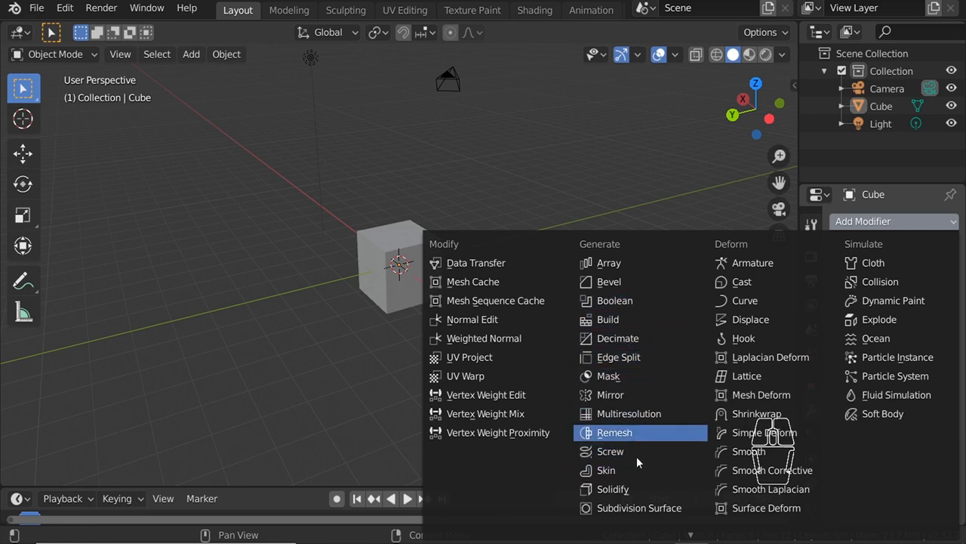
{"action": "left_click", "coordinate": [608, 263]}
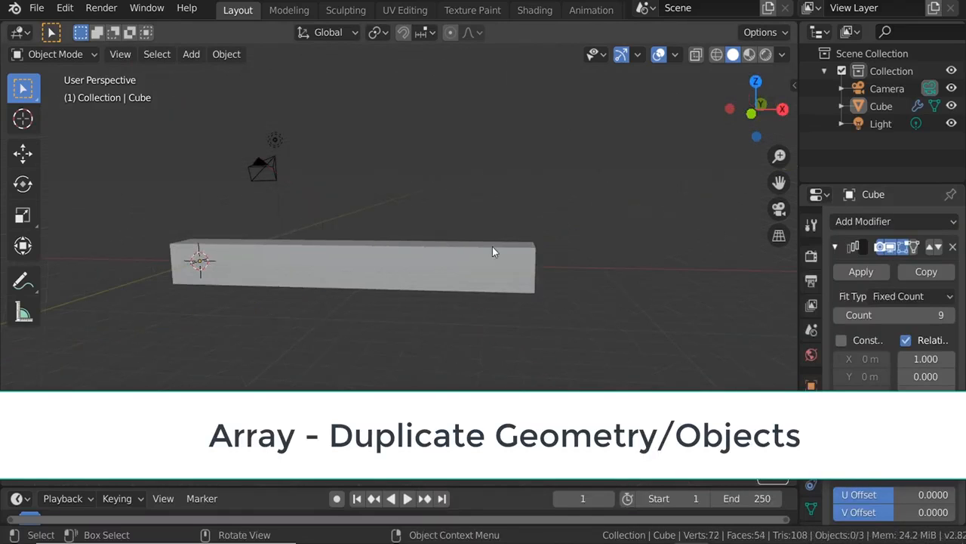
{"action": "middle_click_drag", "start_coordinate": [475, 271], "coordinate": [379, 275]}
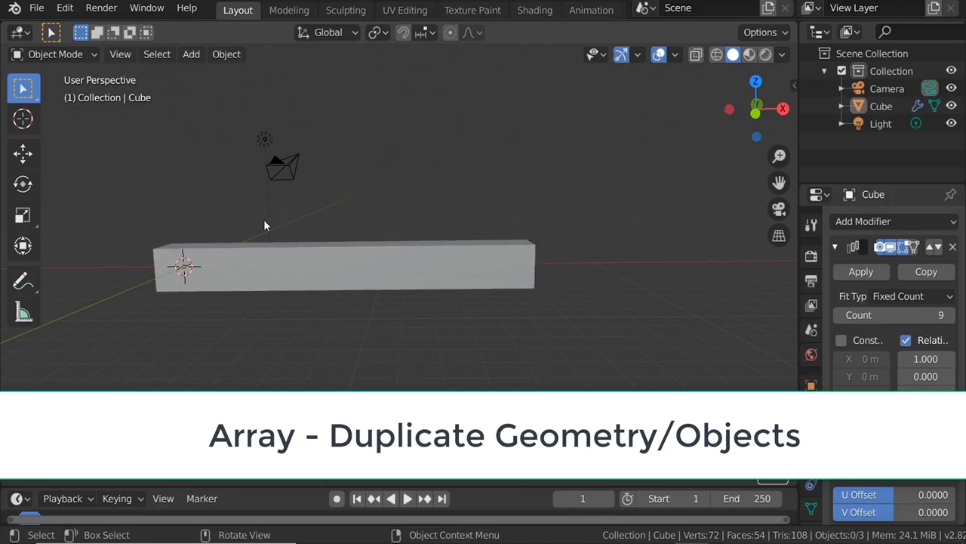
{"action": "mouse_move", "coordinate": [895, 315]}
{"action": "left_mouse_down"}
{"action": "mouse_move", "coordinate": [928, 315]}
{"action": "mouse_move", "coordinate": [861, 315]}
{"action": "mouse_move", "coordinate": [918, 314]}
{"action": "mouse_move", "coordinate": [883, 315]}
{"action": "left_mouse_up"}
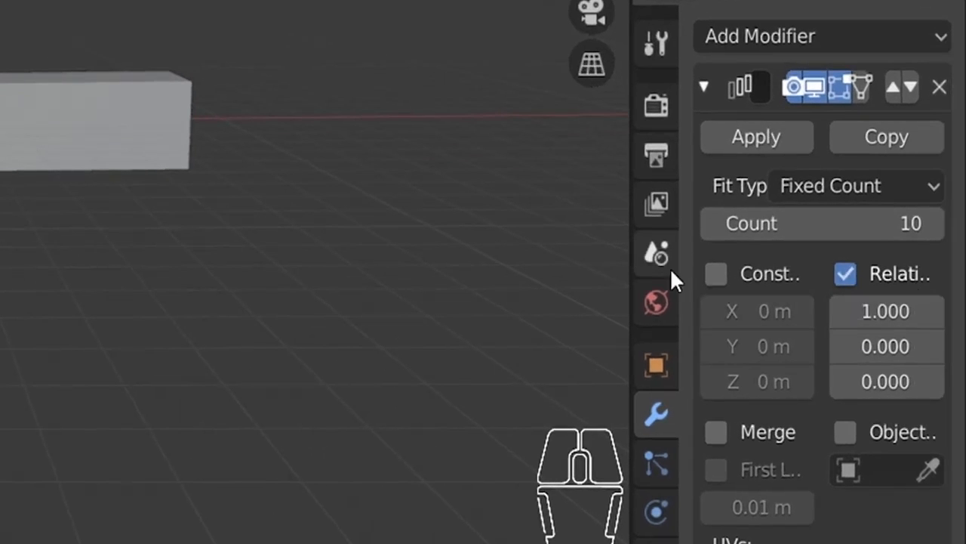
Step: Widen the Properties editor so the Array modifier's option names have more room
{"action": "left_click_drag", "start_coordinate": [679, 269], "coordinate": [521, 259]}
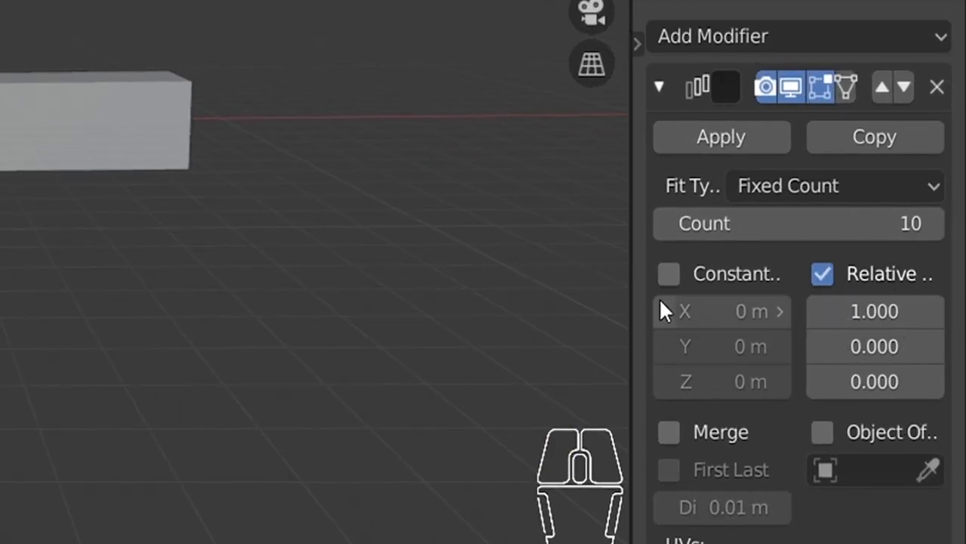
{"action": "left_click_drag", "start_coordinate": [636, 309], "coordinate": [542, 309]}
{"action": "left_click", "coordinate": [549, 44]}
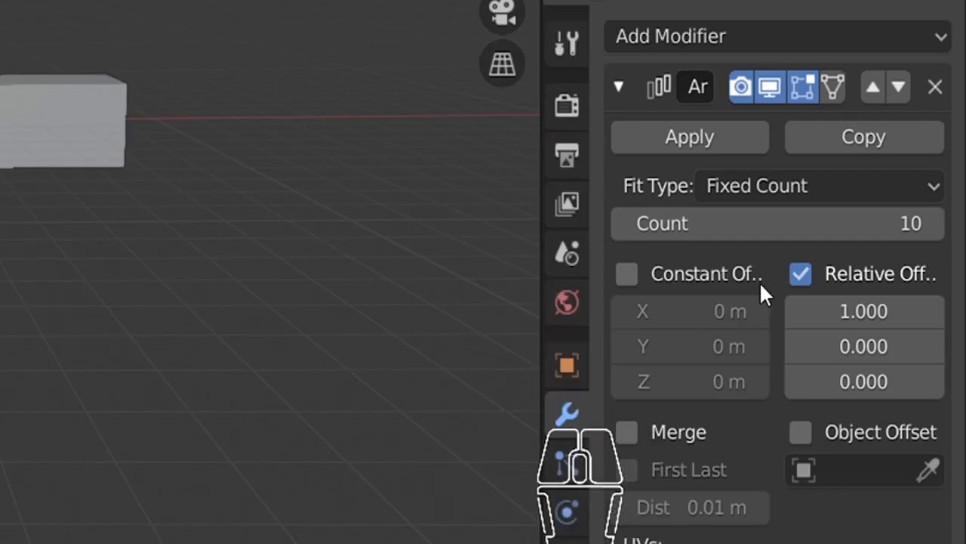
Step: Set the Array's relative offset to X 1.3, Y 0.4 and Z 0.19
{"action": "left_click_drag", "start_coordinate": [863, 311], "coordinate": [886, 311]}
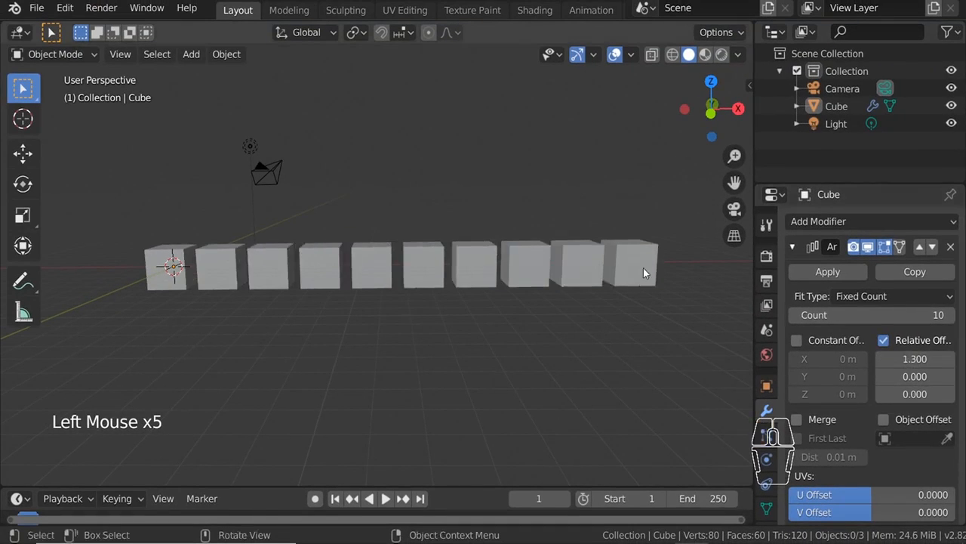
{"action": "middle_click_drag", "start_coordinate": [645, 254], "coordinate": [641, 299]}
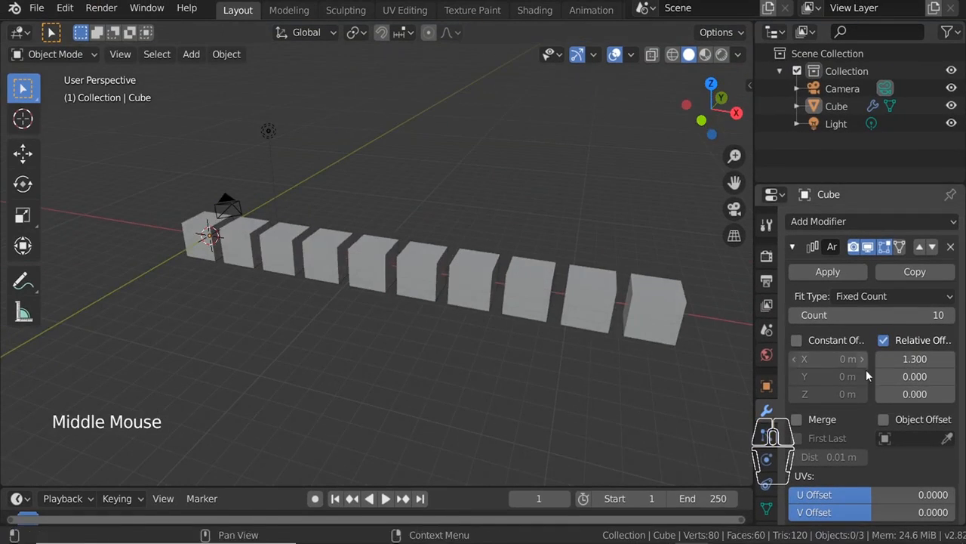
{"action": "left_click_drag", "start_coordinate": [866, 376], "coordinate": [925, 394]}
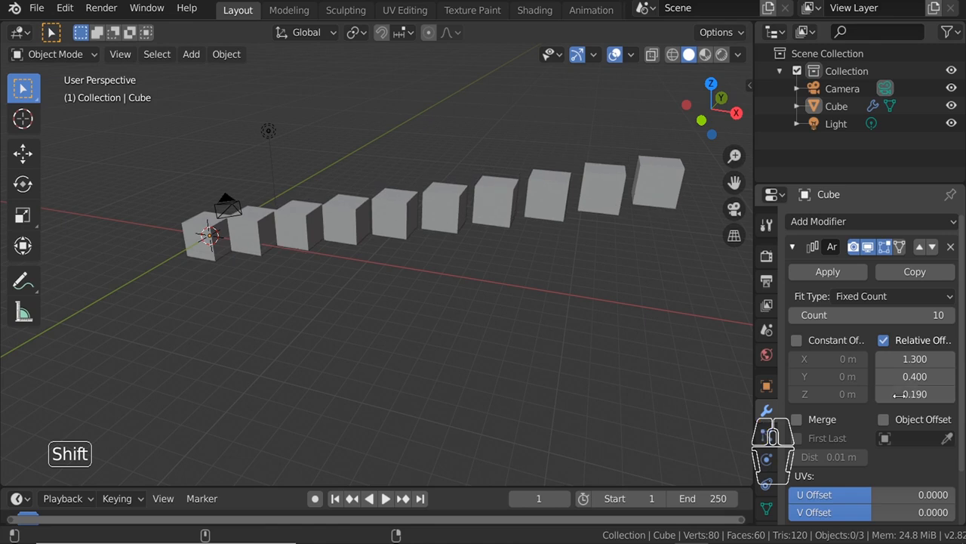
{"action": "middle_click_drag", "start_coordinate": [555, 299], "coordinate": [529, 296]}
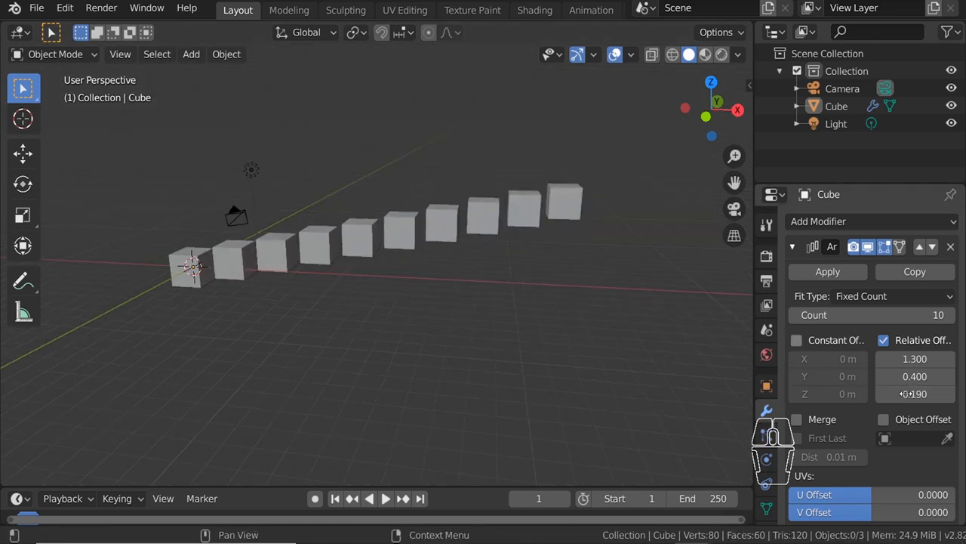
{"action": "middle_click_drag", "start_coordinate": [514, 237], "coordinate": [498, 252], "text": "ctrl"}
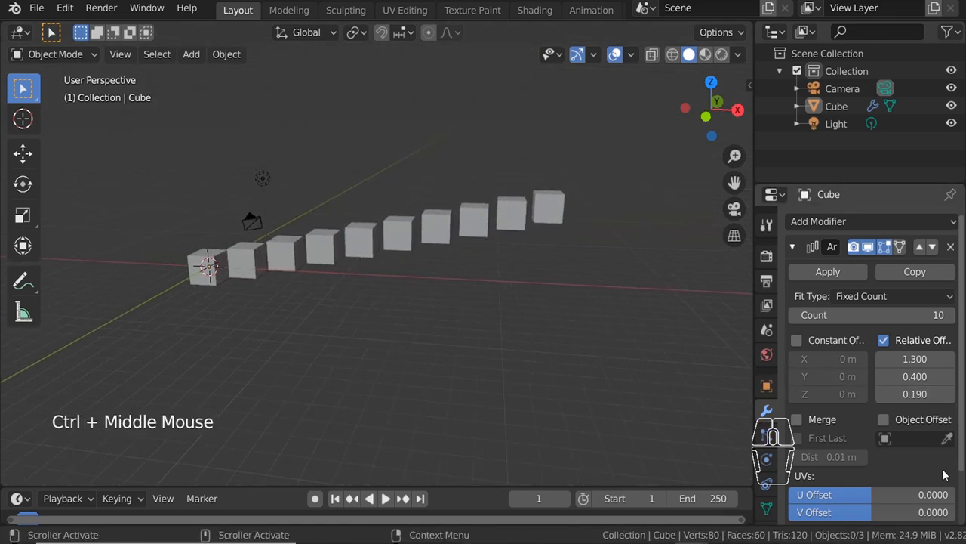
Step: Enable Object Offset on the cube's Array modifier and add an empty at the world origin
{"action": "left_click", "coordinate": [885, 420]}
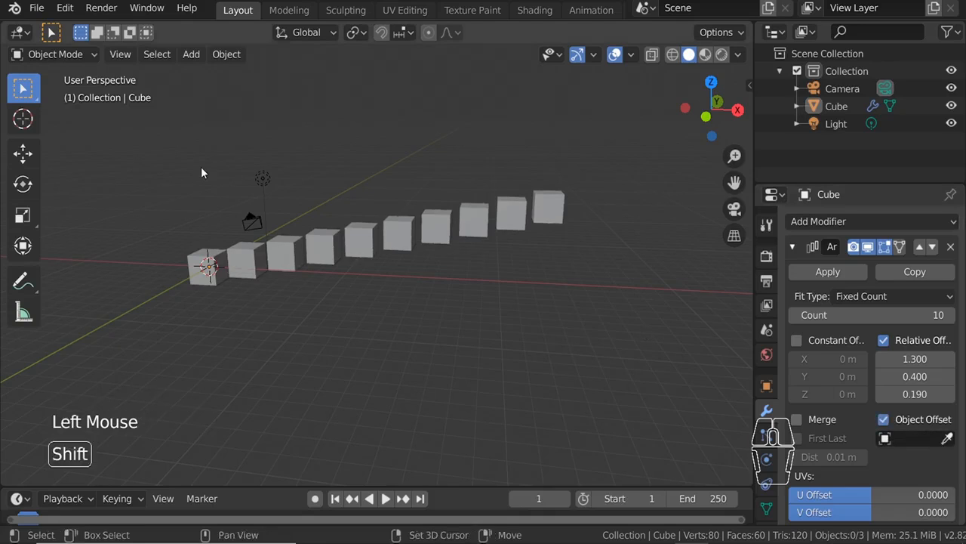
{"action": "key", "text": "shift+a"}
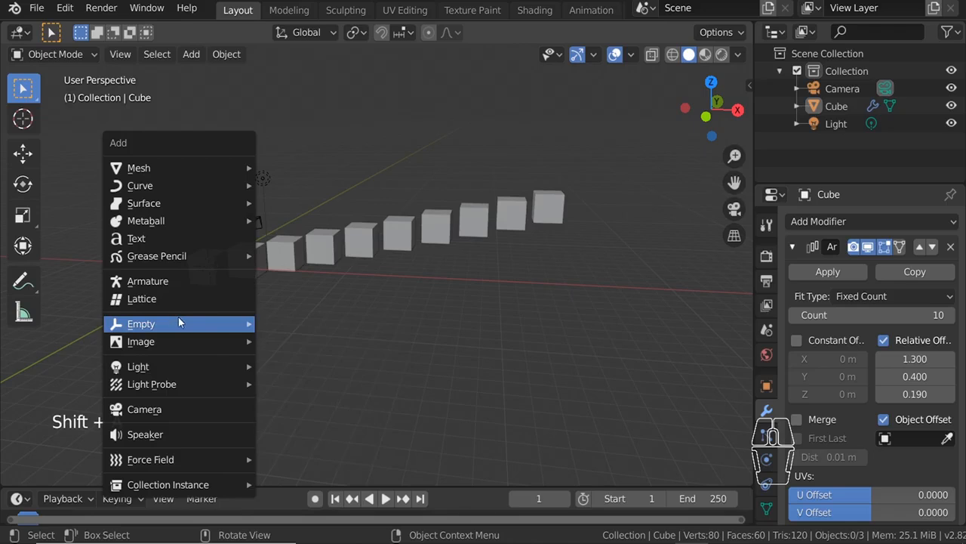
{"action": "mouse_move", "coordinate": [181, 323]}
{"action": "left_click", "coordinate": [323, 324]}
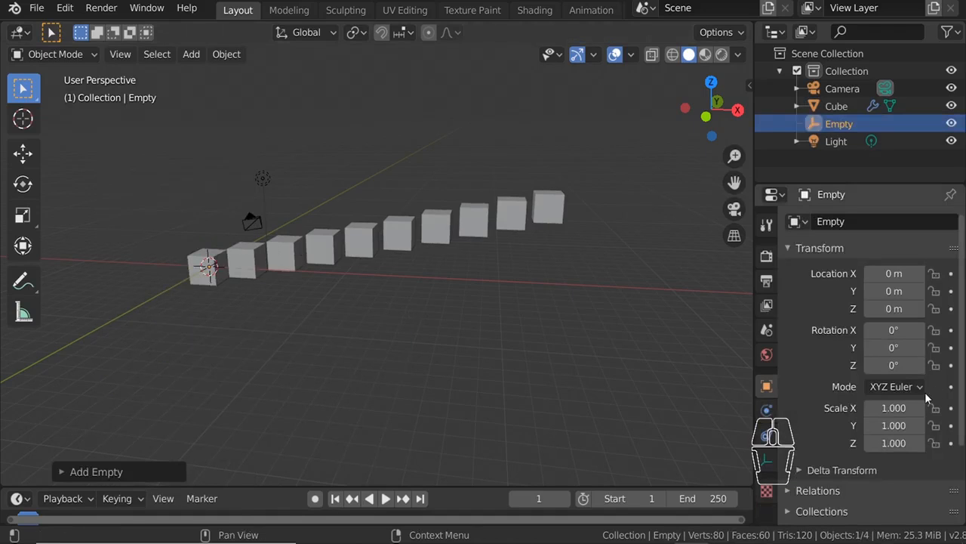
Step: Reselect the arrayed cube and assign the empty as the Array's offset object
{"action": "double_click", "coordinate": [564, 218]}
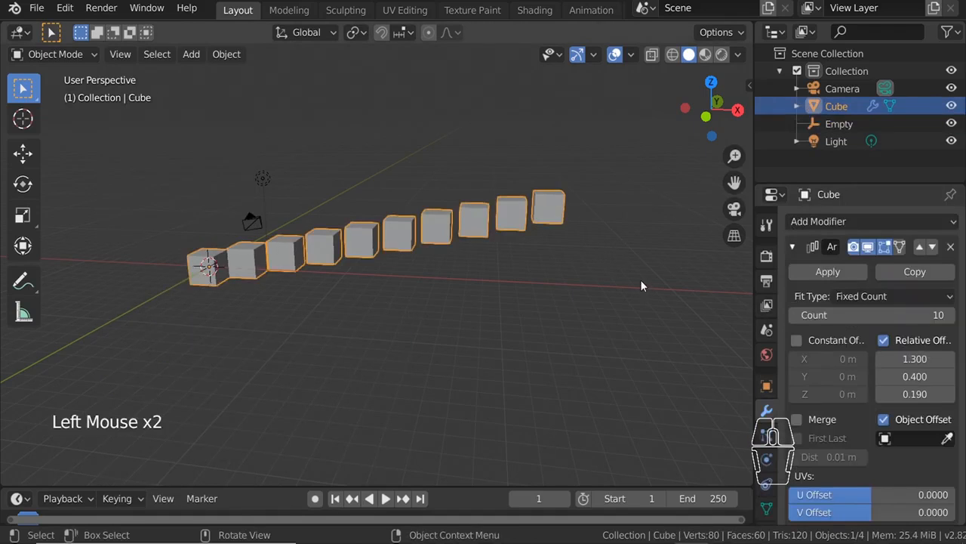
{"action": "left_click", "coordinate": [948, 438]}
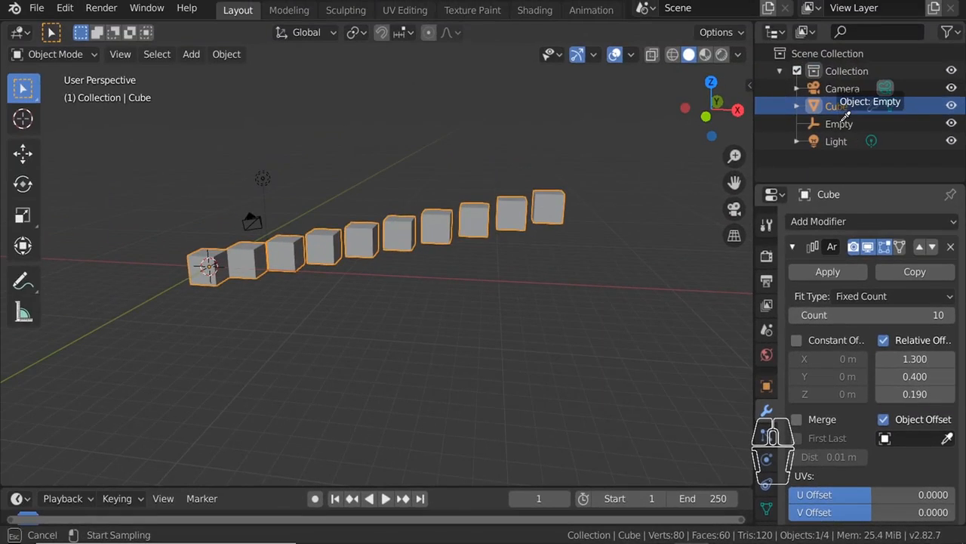
{"action": "left_click", "coordinate": [841, 126]}
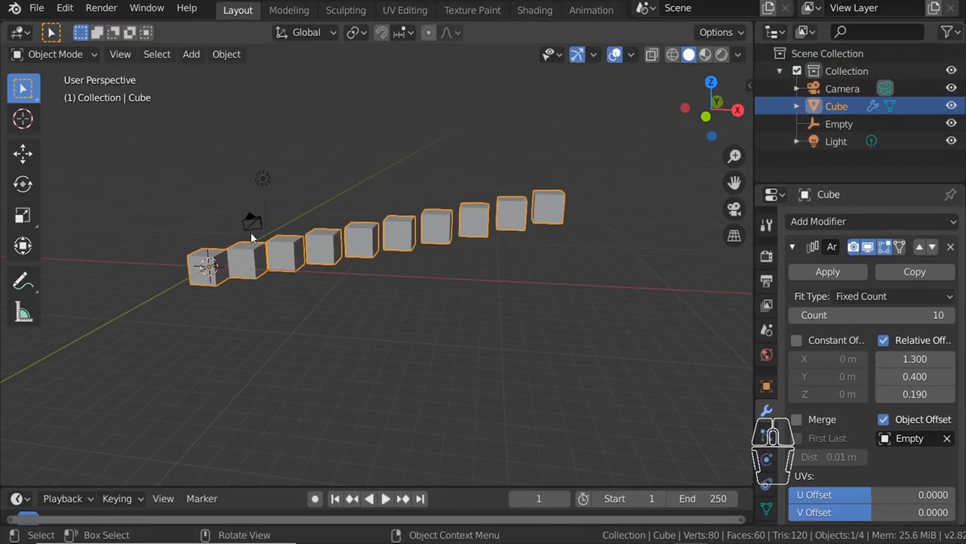
Step: Rotate the cube freehand so its array curls into an open ring, and scale it slightly
{"action": "key", "text": "g"}
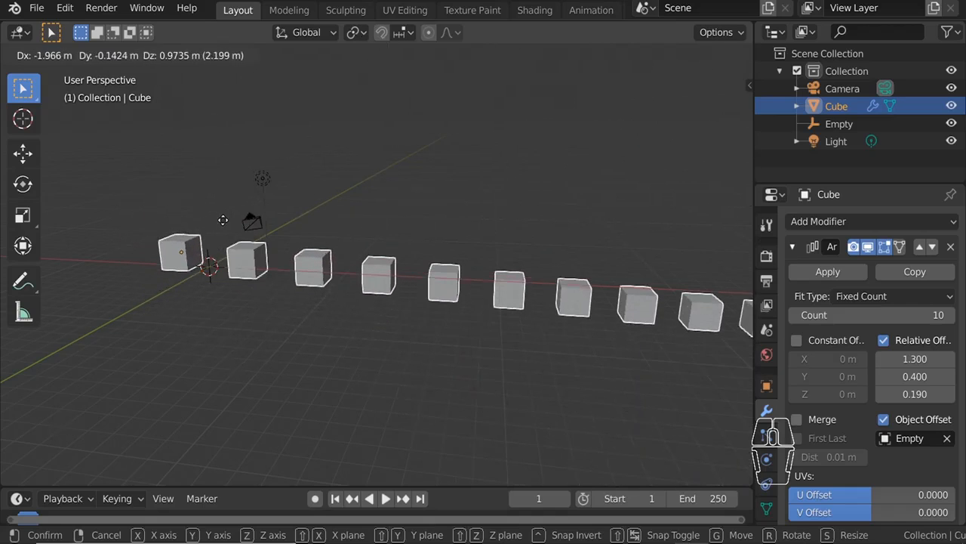
{"action": "left_click", "coordinate": [334, 270]}
{"action": "key", "text": "r"}
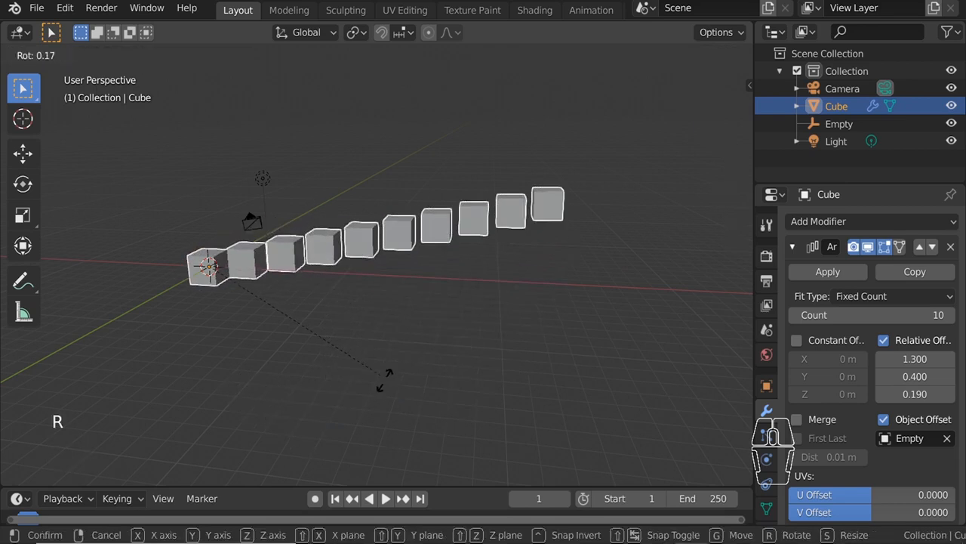
{"action": "left_click", "coordinate": [490, 267]}
{"action": "mouse_move", "coordinate": [490, 267]}
{"action": "middle_mouse_down"}
{"action": "mouse_move", "coordinate": [422, 298]}
{"action": "mouse_move", "coordinate": [412, 261]}
{"action": "mouse_move", "coordinate": [473, 263]}
{"action": "middle_mouse_up"}
{"action": "key", "text": "s"}
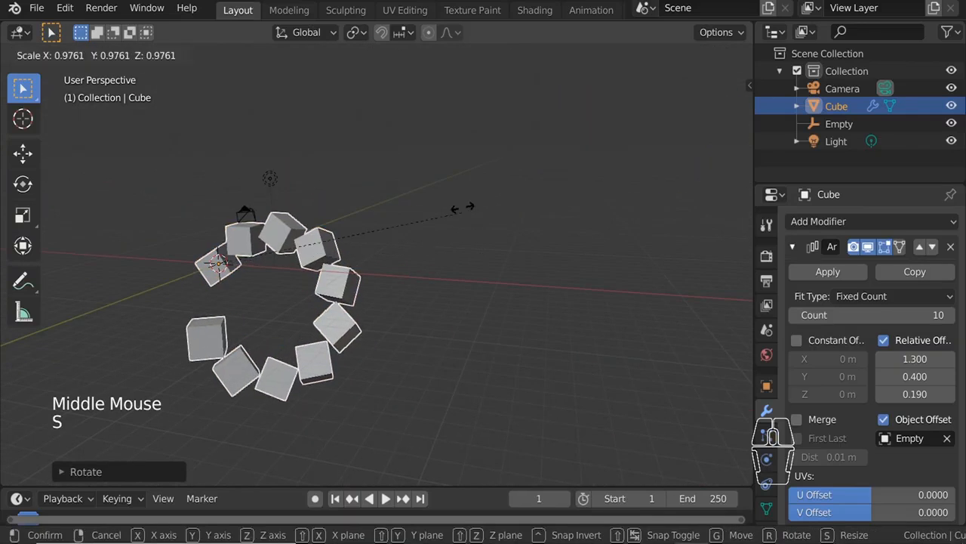
{"action": "left_click", "coordinate": [463, 256]}
{"action": "middle_click_drag", "start_coordinate": [463, 256], "coordinate": [596, 260]}
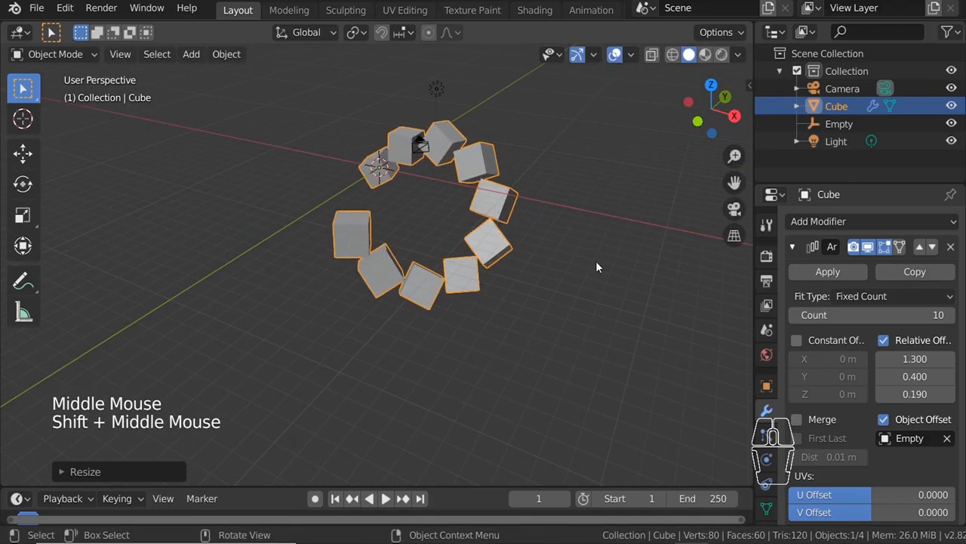
Step: Set the Array count to 32 and its relative Z offset to -1.11
{"action": "left_click_drag", "start_coordinate": [868, 315], "coordinate": [936, 315]}
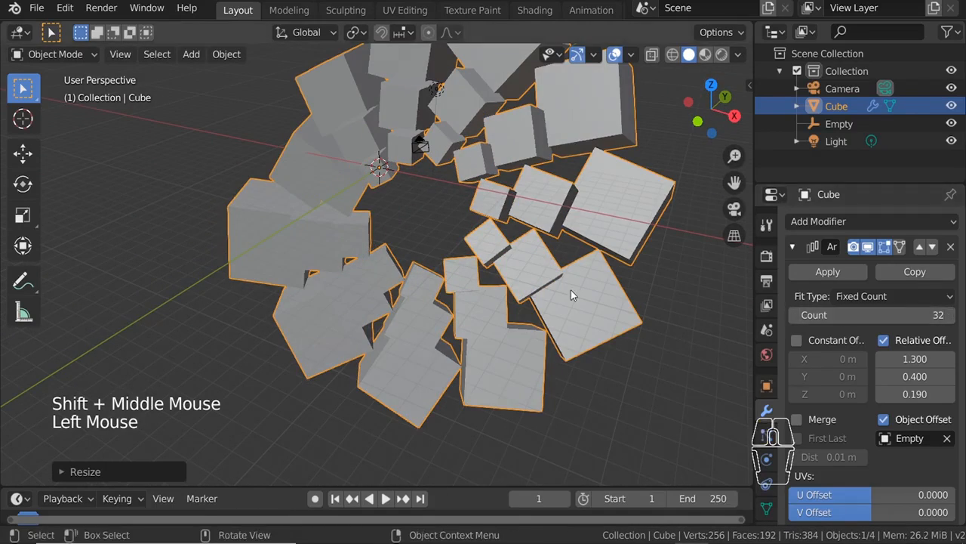
{"action": "middle_click_drag", "start_coordinate": [571, 289], "coordinate": [483, 382]}
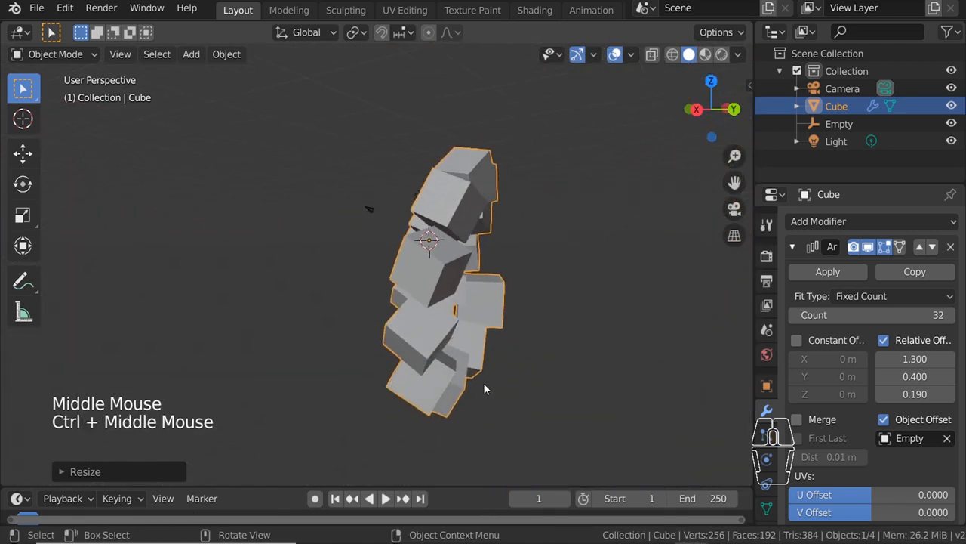
{"action": "mouse_move", "coordinate": [915, 393]}
{"action": "left_mouse_down"}
{"action": "mouse_move", "coordinate": [883, 393]}
{"action": "mouse_move", "coordinate": [915, 394]}
{"action": "left_mouse_up"}
{"action": "middle_click_drag", "start_coordinate": [628, 366], "coordinate": [491, 264], "text": "shift"}
{"action": "middle_click_drag", "start_coordinate": [490, 264], "coordinate": [462, 280]}
{"action": "middle_click_drag", "start_coordinate": [462, 279], "coordinate": [478, 221], "text": "ctrl"}
{"action": "middle_click_drag", "start_coordinate": [341, 257], "coordinate": [642, 317]}
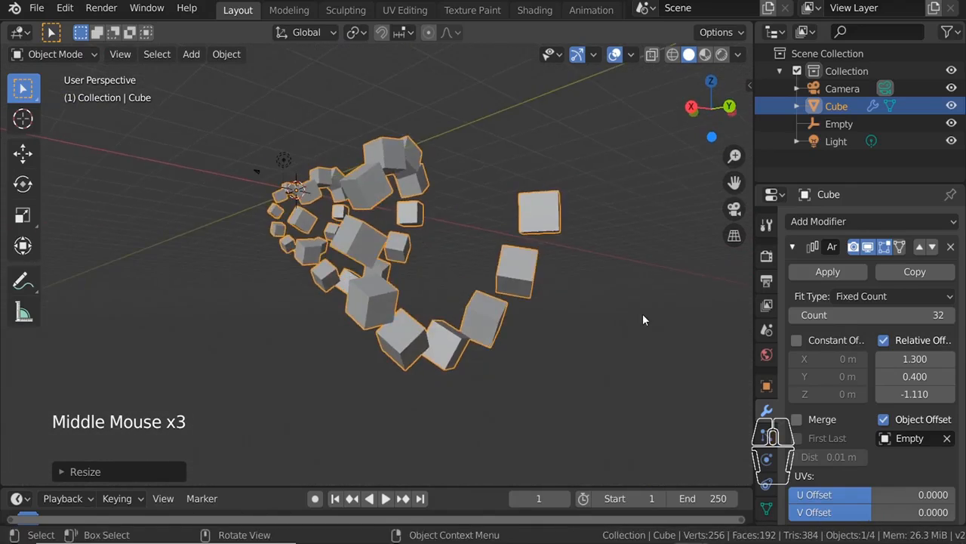
{"action": "middle_click_drag", "start_coordinate": [492, 277], "coordinate": [565, 285]}
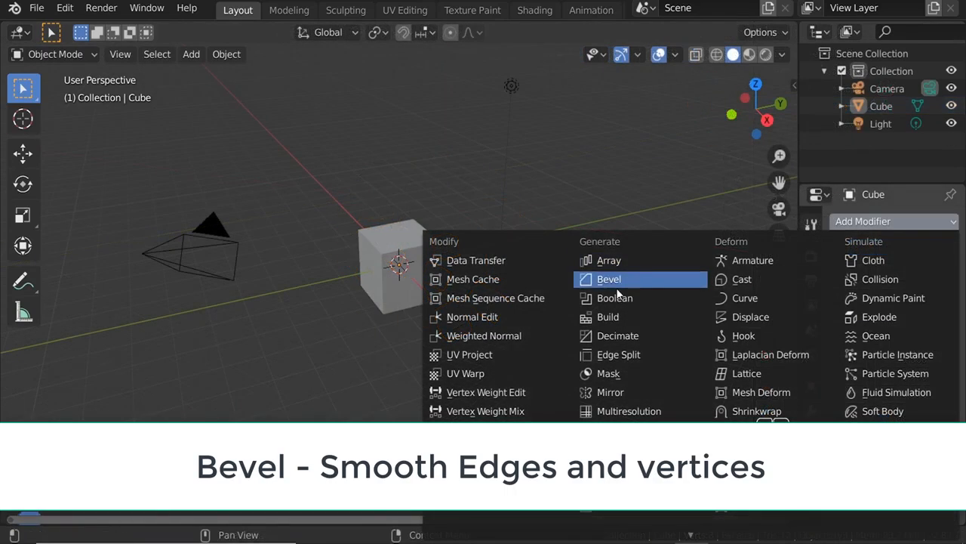
Step: Add a Bevel modifier with a 0.23 m offset and 8 segments to the default cube, and check it in wireframe
{"action": "left_click", "coordinate": [614, 281]}
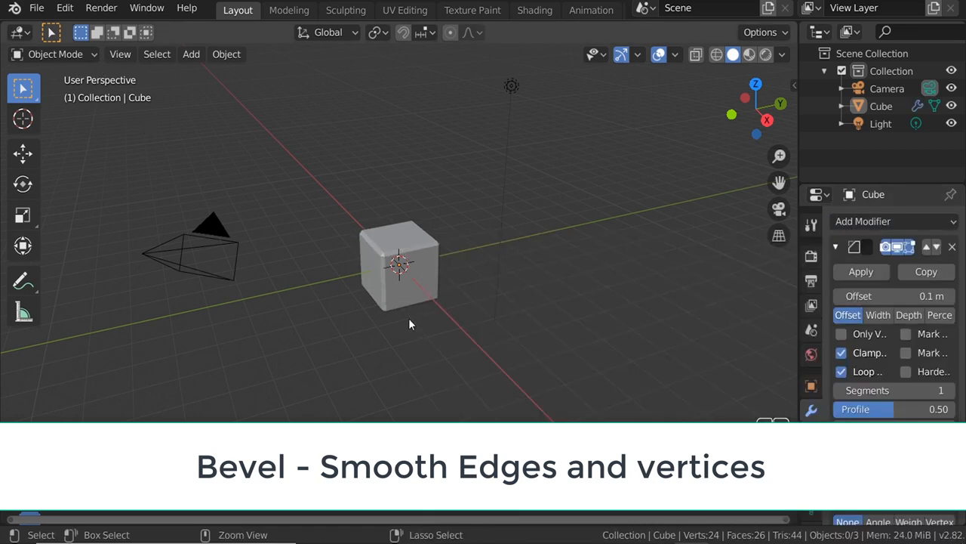
{"action": "middle_click_drag", "start_coordinate": [409, 318], "coordinate": [408, 260], "text": "ctrl"}
{"action": "left_click_drag", "start_coordinate": [890, 296], "coordinate": [932, 296]}
{"action": "left_click_drag", "start_coordinate": [895, 390], "coordinate": [917, 389]}
{"action": "key", "text": "shift+z"}
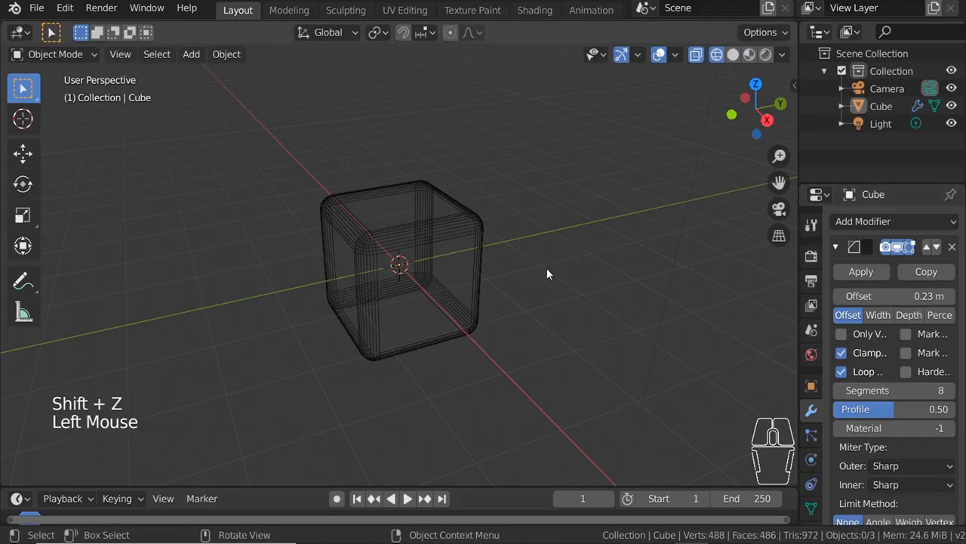
{"action": "key", "text": "shift+z"}
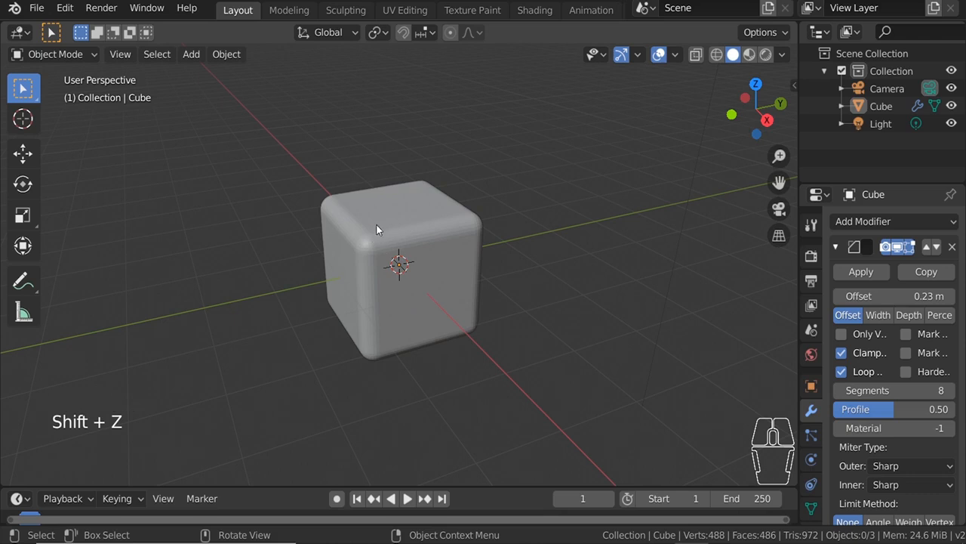
Step: Apply smooth shading to the bevelled cube and view it from other sides
{"action": "middle_click_drag", "start_coordinate": [376, 223], "coordinate": [450, 240]}
{"action": "left_click", "coordinate": [434, 243]}
{"action": "right_click", "coordinate": [433, 235]}
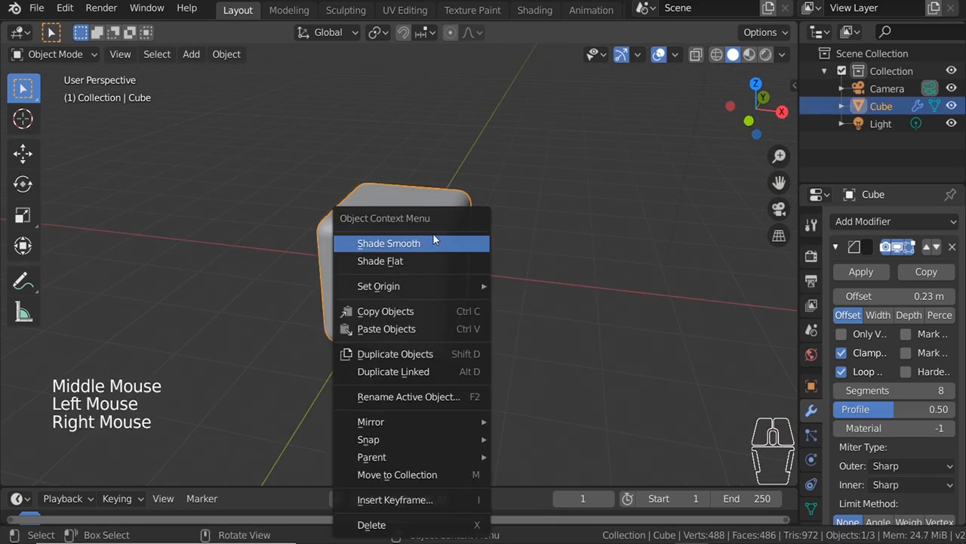
{"action": "left_click", "coordinate": [434, 239]}
{"action": "middle_click_drag", "start_coordinate": [744, 427], "coordinate": [441, 330]}
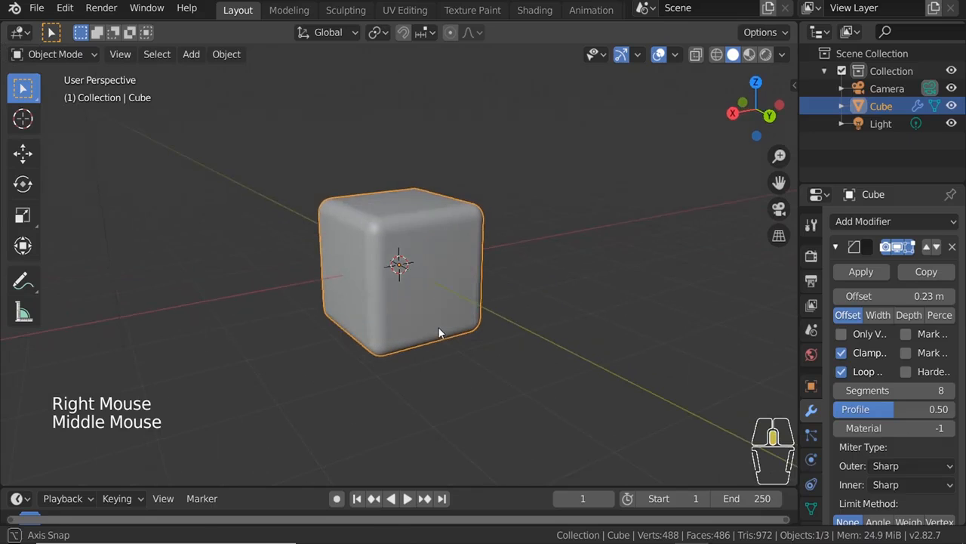
Step: Limit the Bevel to vertices only with a 0.76 m offset, and check the result in wireframe
{"action": "left_click", "coordinate": [861, 335]}
{"action": "middle_click_drag", "start_coordinate": [593, 301], "coordinate": [604, 330]}
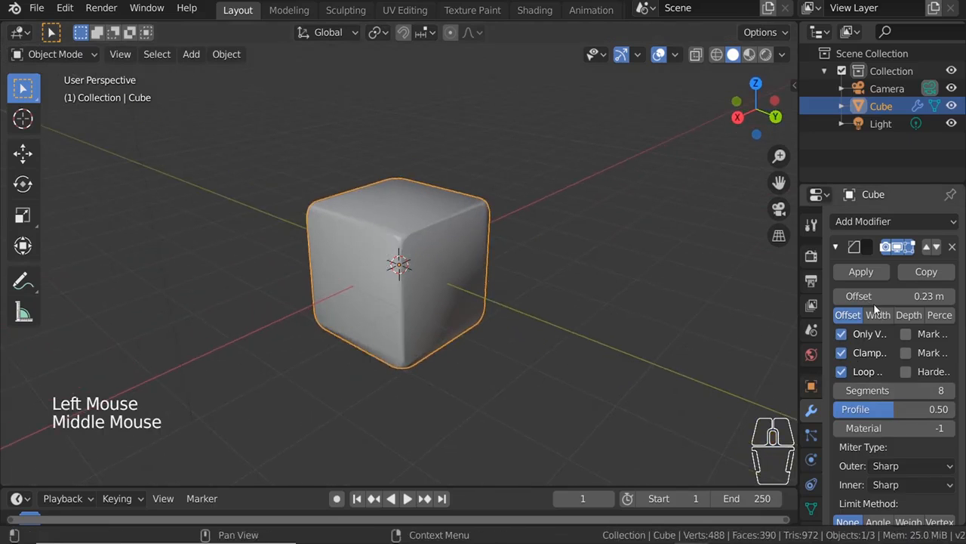
{"action": "left_click_drag", "start_coordinate": [876, 296], "coordinate": [952, 296]}
{"action": "mouse_move", "coordinate": [568, 282]}
{"action": "middle_mouse_down"}
{"action": "mouse_move", "coordinate": [421, 268]}
{"action": "mouse_move", "coordinate": [435, 318]}
{"action": "mouse_move", "coordinate": [471, 280]}
{"action": "middle_mouse_up"}
{"action": "key", "text": "shift+z"}
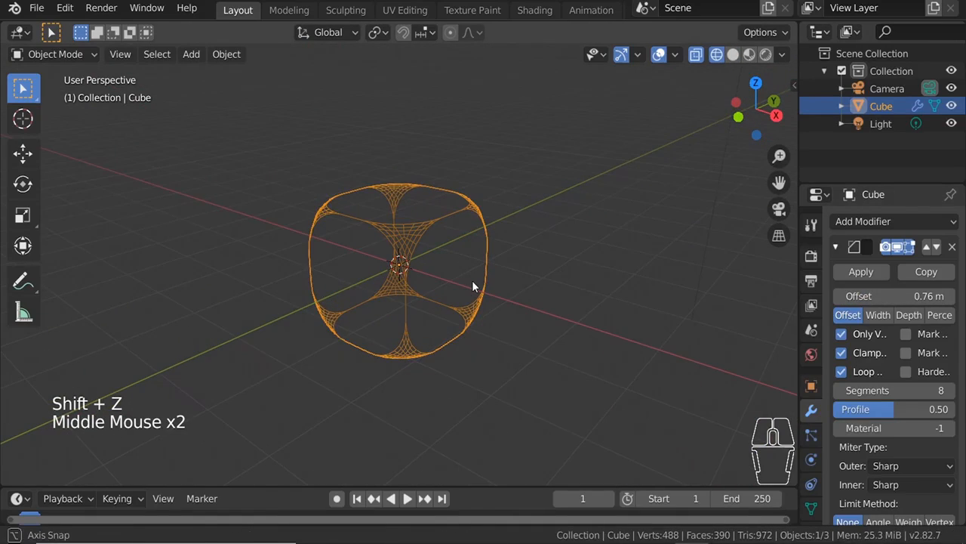
{"action": "key", "text": "shift+z"}
{"action": "middle_click_drag", "start_coordinate": [390, 254], "coordinate": [404, 258]}
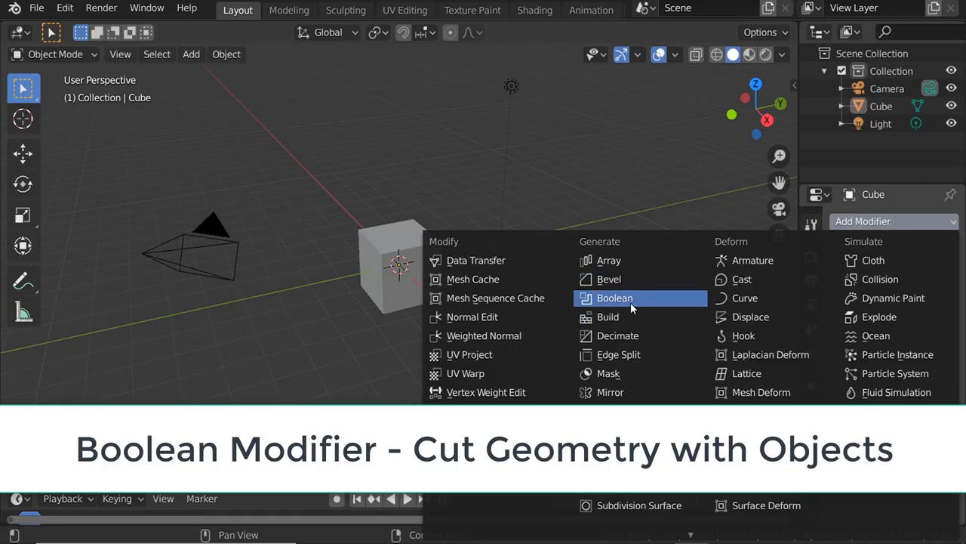
Step: Add a Boolean modifier to the default cube, leaving its operation at Difference
{"action": "left_click", "coordinate": [630, 300]}
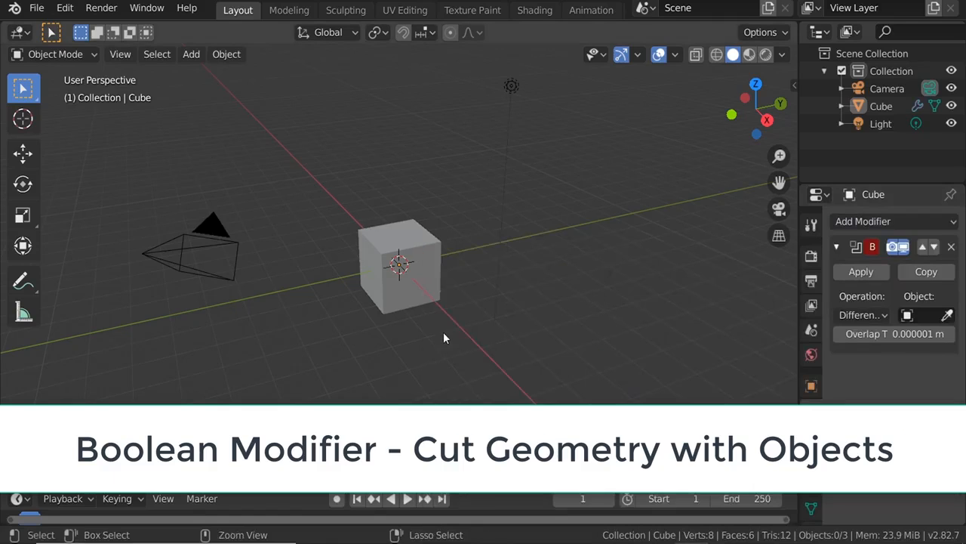
{"action": "scroll", "coordinate": [438, 287], "scroll_direction": "up", "scroll_amount": 3}
{"action": "left_click", "coordinate": [863, 315]}
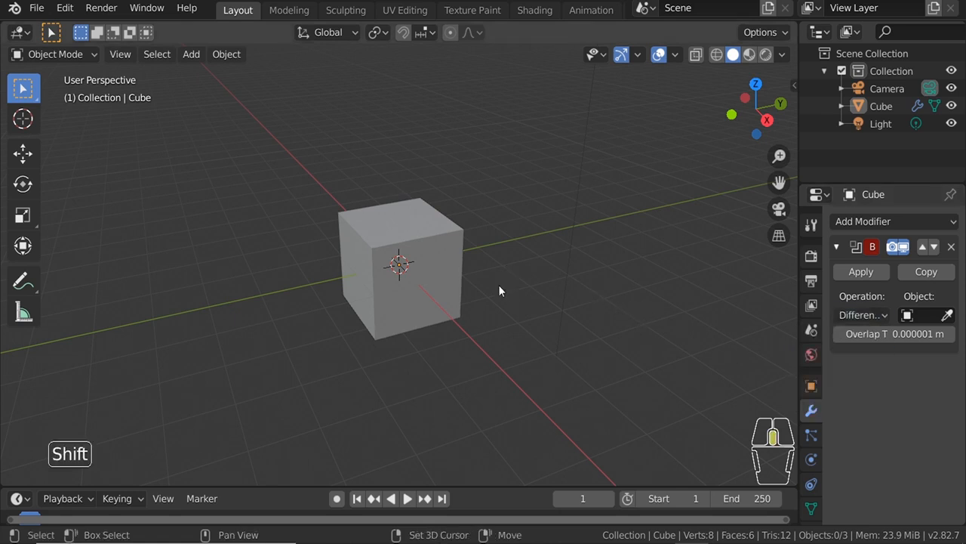
Step: Add a UV sphere, scale it to about 1.39 times, and move it so it partly overlaps the cube
{"action": "middle_click_drag", "start_coordinate": [498, 289], "coordinate": [332, 252], "text": "shift"}
{"action": "key", "text": "shift+a"}
{"action": "mouse_move", "coordinate": [321, 93]}
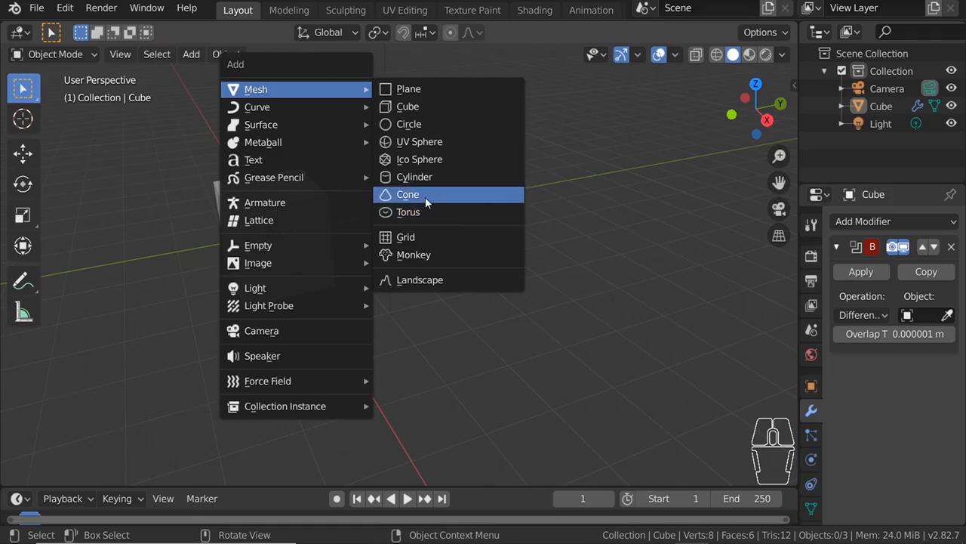
{"action": "left_click", "coordinate": [414, 144]}
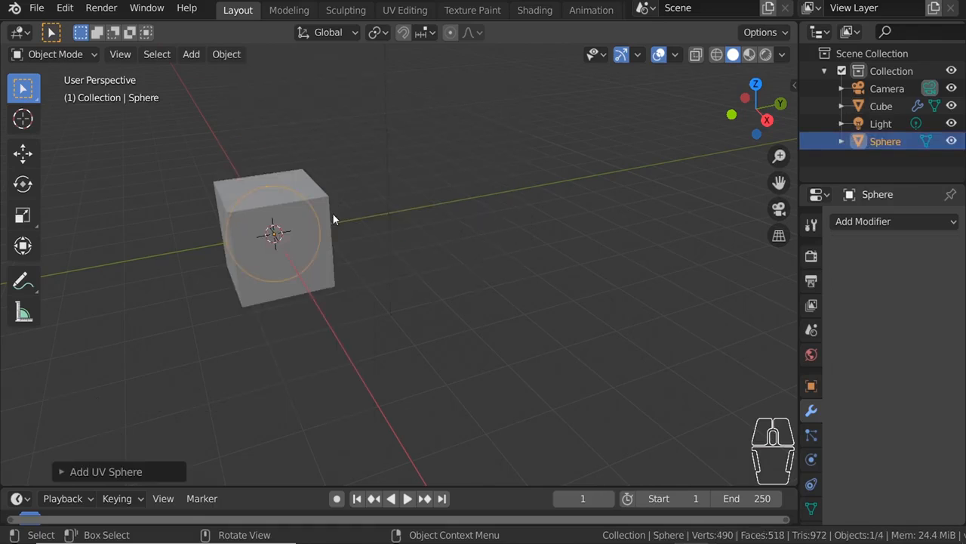
{"action": "key", "text": "s"}
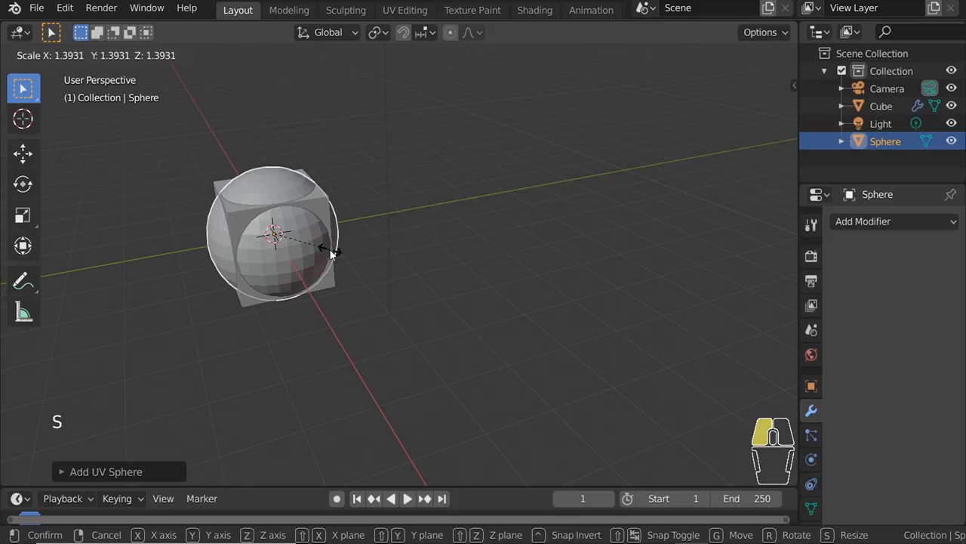
{"action": "key", "text": "g"}
{"action": "left_click", "coordinate": [402, 236]}
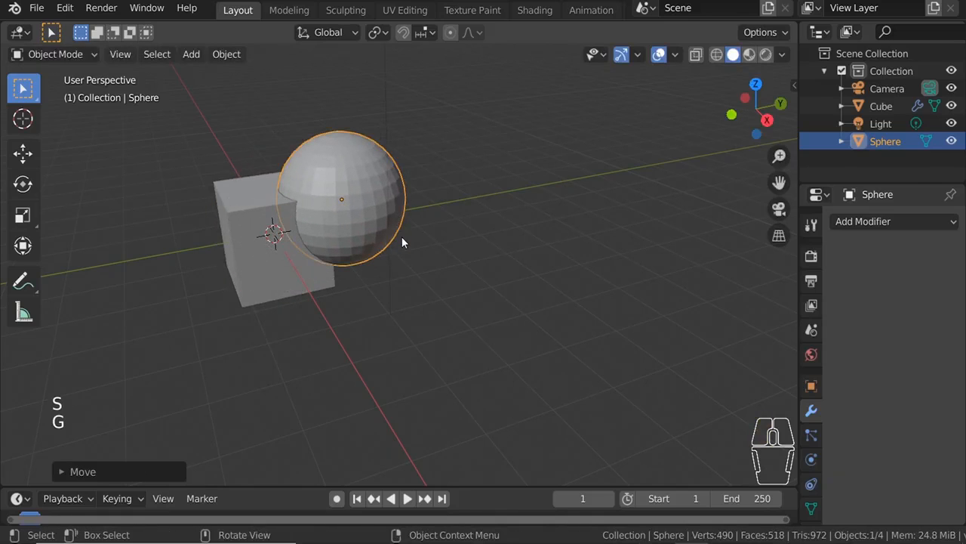
Step: In top view, move the sphere about 0.95 m along X and -0.40 m along Y over the cube's corner
{"action": "key", "text": "grave"}
{"action": "key", "text": "grave"}
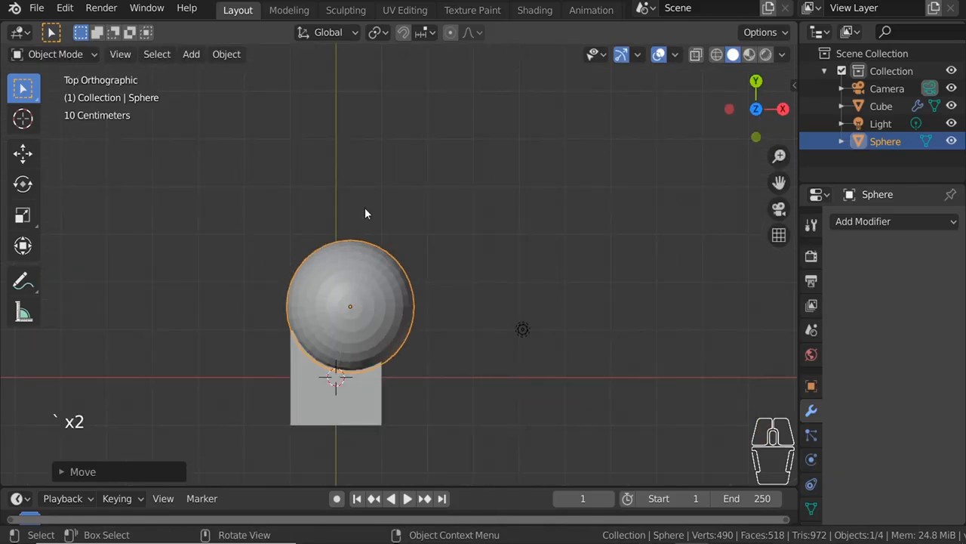
{"action": "key", "text": "g"}
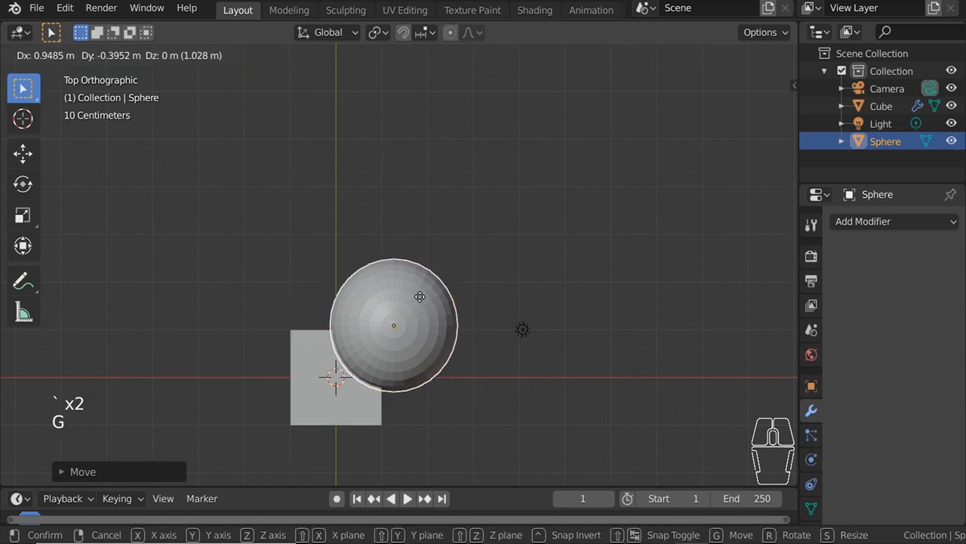
{"action": "left_click", "coordinate": [419, 296]}
{"action": "middle_click_drag", "start_coordinate": [421, 296], "coordinate": [437, 209], "text": "shift"}
{"action": "middle_click_drag", "start_coordinate": [439, 294], "coordinate": [376, 167]}
{"action": "middle_click_drag", "start_coordinate": [397, 228], "coordinate": [365, 313], "text": "shift"}
Step: Select the cube and assign the sphere as its Boolean object with the Difference operation
{"action": "left_click", "coordinate": [363, 309]}
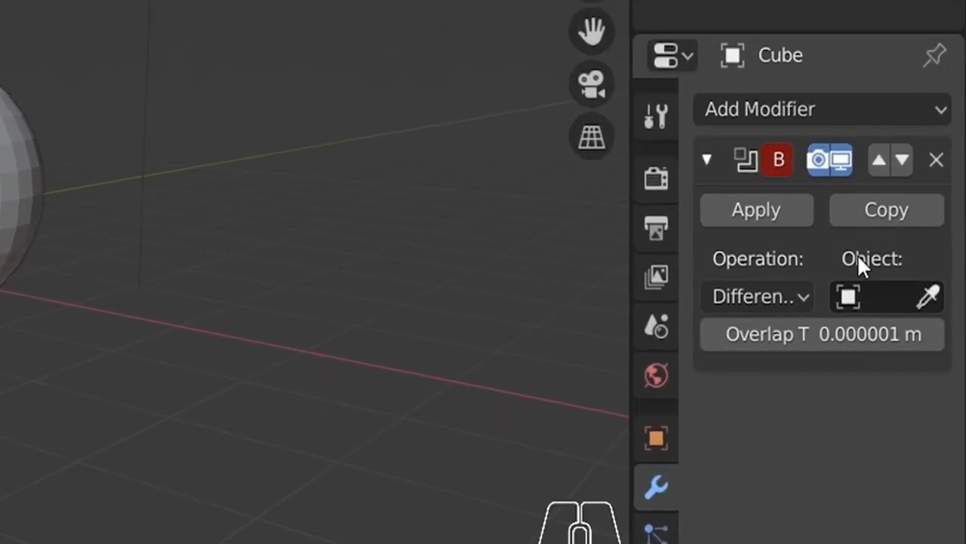
{"action": "left_click", "coordinate": [889, 296]}
{"action": "left_click", "coordinate": [712, 346]}
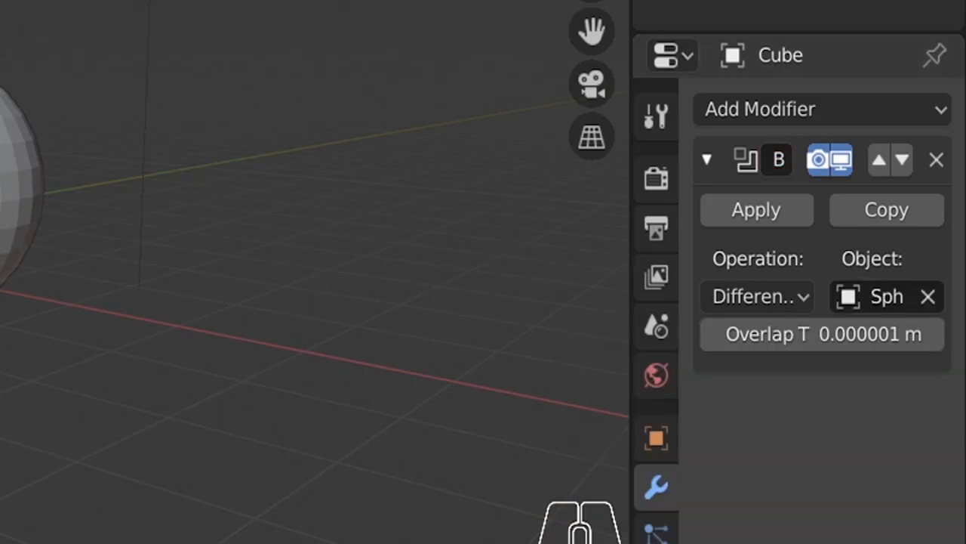
{"action": "left_click", "coordinate": [785, 305]}
{"action": "left_click", "coordinate": [733, 417]}
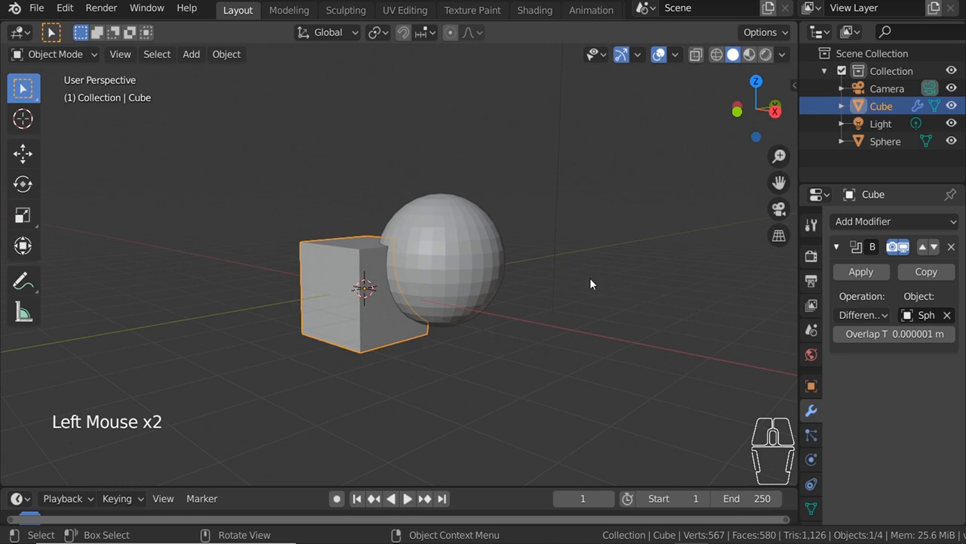
Step: Apply the Boolean Difference to the cube and move the sphere away from the cut
{"action": "left_click", "coordinate": [860, 271]}
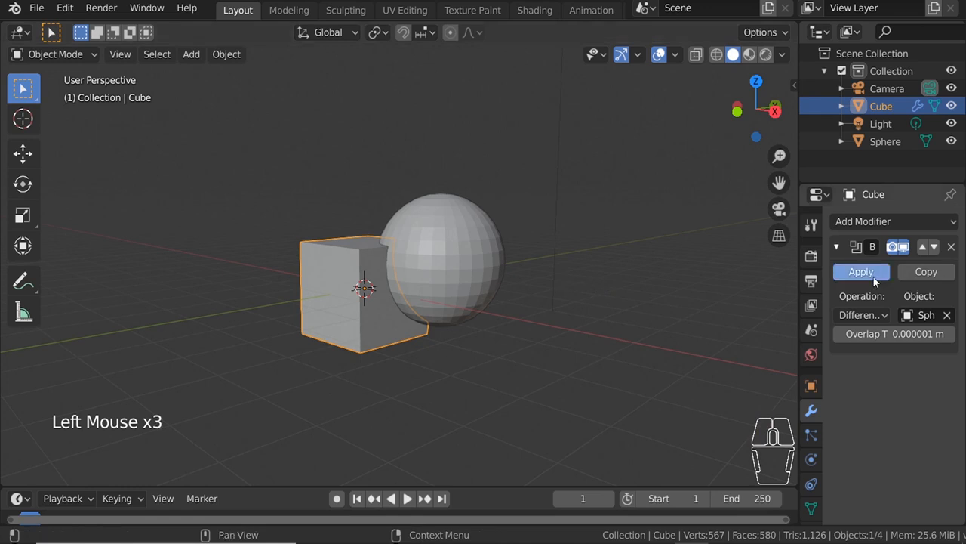
{"action": "key", "text": "g"}
{"action": "left_click", "coordinate": [435, 252]}
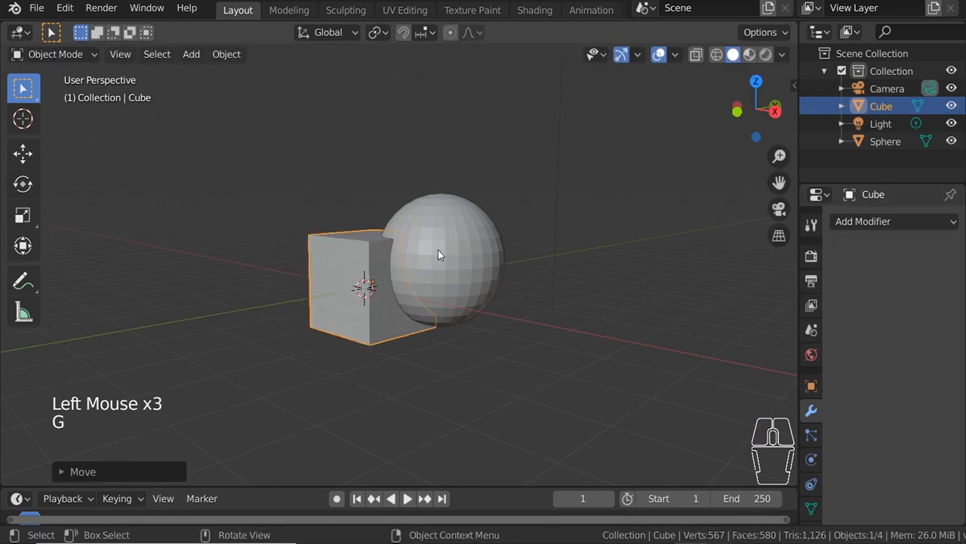
{"action": "left_click", "coordinate": [440, 251]}
{"action": "key", "text": "g"}
{"action": "left_click", "coordinate": [528, 256]}
Step: Apply smooth shading to the cut cube
{"action": "middle_click_drag", "start_coordinate": [473, 264], "coordinate": [396, 259]}
{"action": "key", "text": "g"}
{"action": "left_click", "coordinate": [396, 260]}
{"action": "right_click", "coordinate": [398, 262]}
{"action": "left_click", "coordinate": [402, 247]}
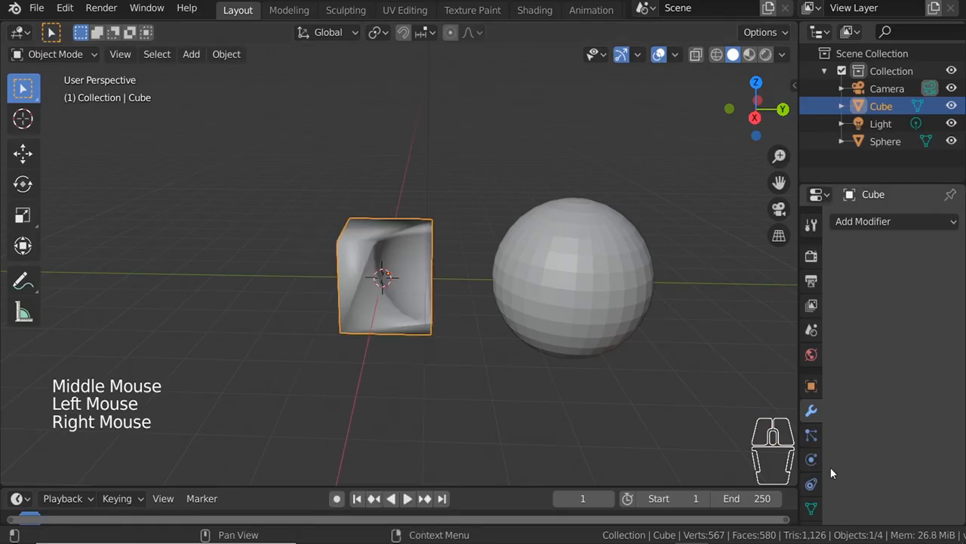
Step: Enable Auto Smooth in the cut cube's normals settings and examine the shading of the cut
{"action": "middle_click_drag", "start_coordinate": [831, 473], "coordinate": [804, 436]}
{"action": "left_click", "coordinate": [807, 441]}
{"action": "middle_click_drag", "start_coordinate": [837, 467], "coordinate": [861, 370]}
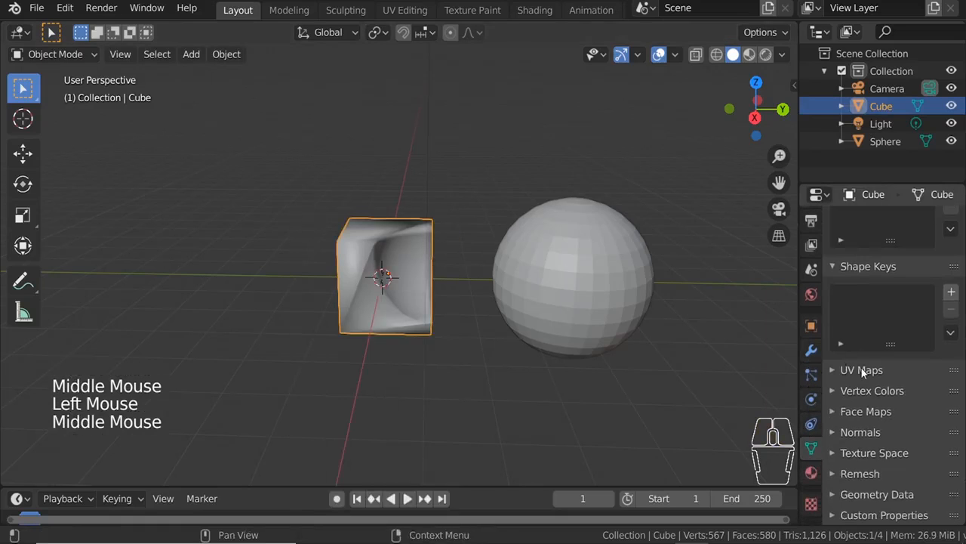
{"action": "left_click", "coordinate": [860, 432]}
{"action": "left_click", "coordinate": [860, 453]}
{"action": "mouse_move", "coordinate": [519, 312]}
{"action": "middle_mouse_down"}
{"action": "mouse_move", "coordinate": [487, 302]}
{"action": "mouse_move", "coordinate": [512, 295]}
{"action": "mouse_move", "coordinate": [479, 300]}
{"action": "middle_mouse_up"}
{"action": "middle_click_drag", "start_coordinate": [376, 328], "coordinate": [484, 337], "text": "ctrl"}
{"action": "middle_click_drag", "start_coordinate": [555, 271], "coordinate": [542, 294]}
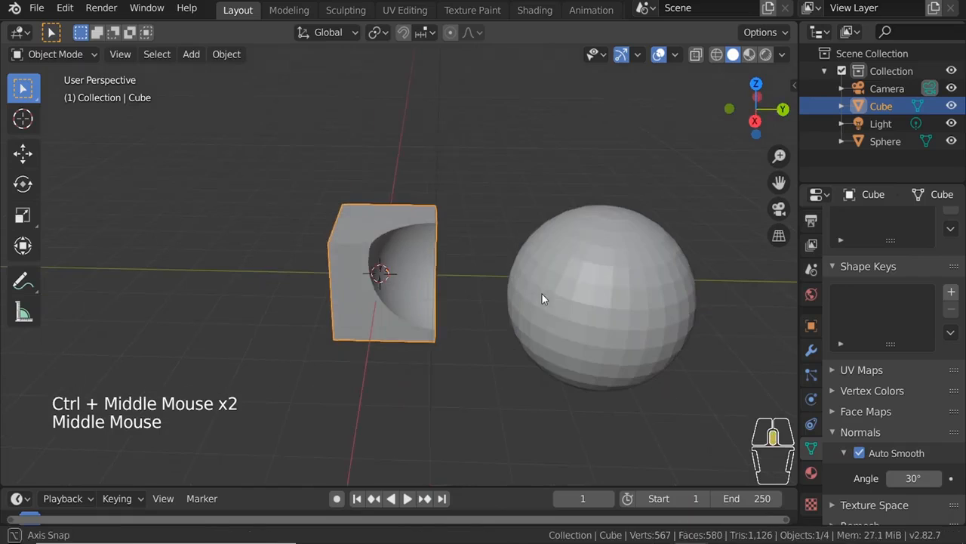
Step: Undo the smoothing, the moves and the applied Boolean, back to the live Difference modifier on the cube
{"action": "left_click", "coordinate": [390, 252]}
{"action": "left_click", "coordinate": [811, 349]}
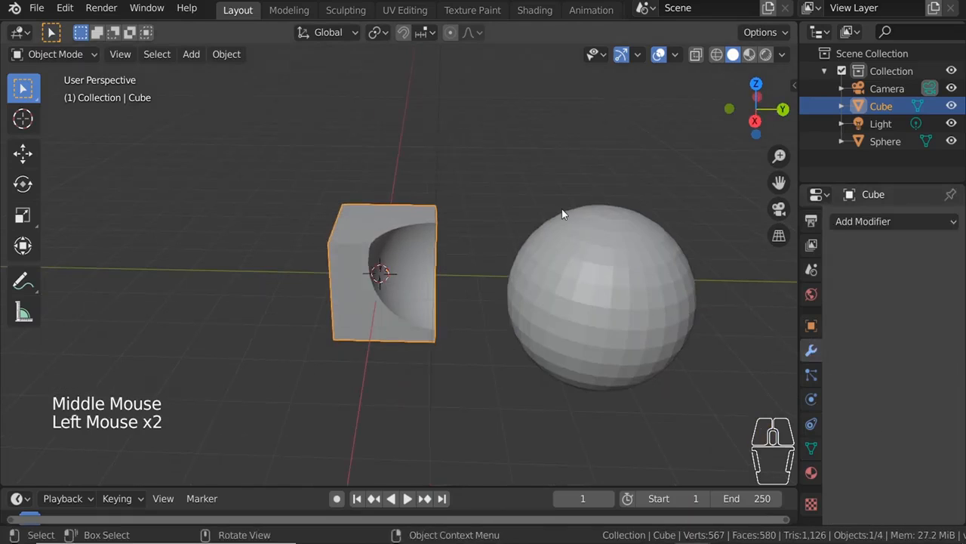
{"action": "key", "text": "ctrl+z"}
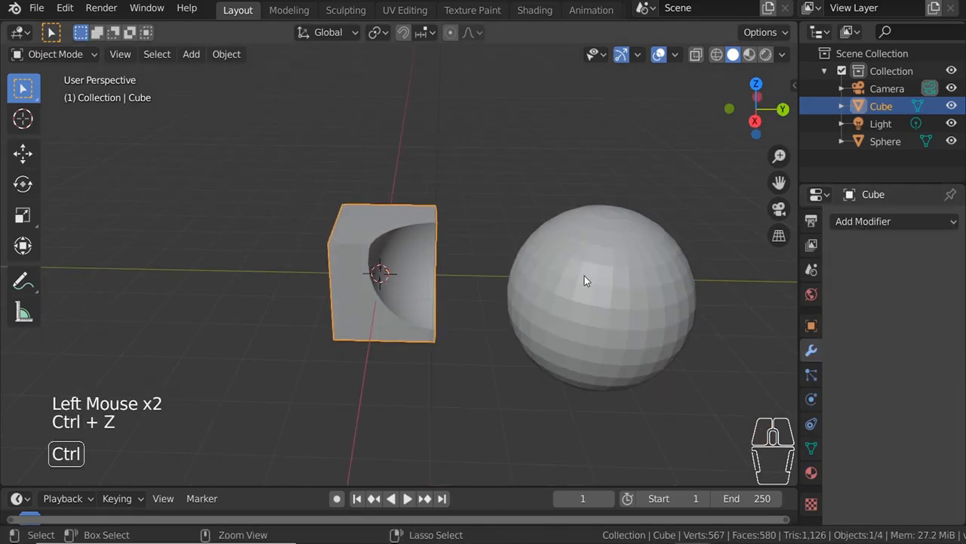
{"action": "key", "text": "ctrl+z"}
{"action": "key", "text": "ctrl+z"}
{"action": "key", "text": "ctrl+z"}
{"action": "key", "text": "ctrl+z"}
{"action": "key", "text": "ctrl+z"}
{"action": "key", "text": "ctrl+z"}
{"action": "key", "text": "ctrl+z"}
{"action": "key", "text": "ctrl+z"}
{"action": "key", "text": "ctrl+z"}
{"action": "key", "text": "ctrl+z"}
{"action": "key", "text": "ctrl+z"}
{"action": "key", "text": "ctrl+z"}
{"action": "key", "text": "ctrl+z"}
Step: Set the cube's Boolean operation to Intersect and view the overlap from several sides
{"action": "left_click", "coordinate": [863, 314]}
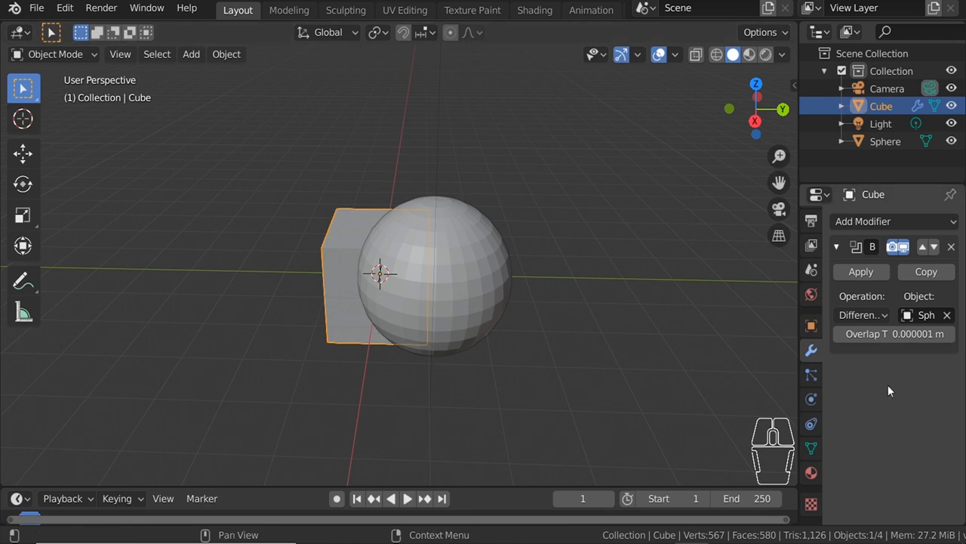
{"action": "left_click", "coordinate": [869, 316]}
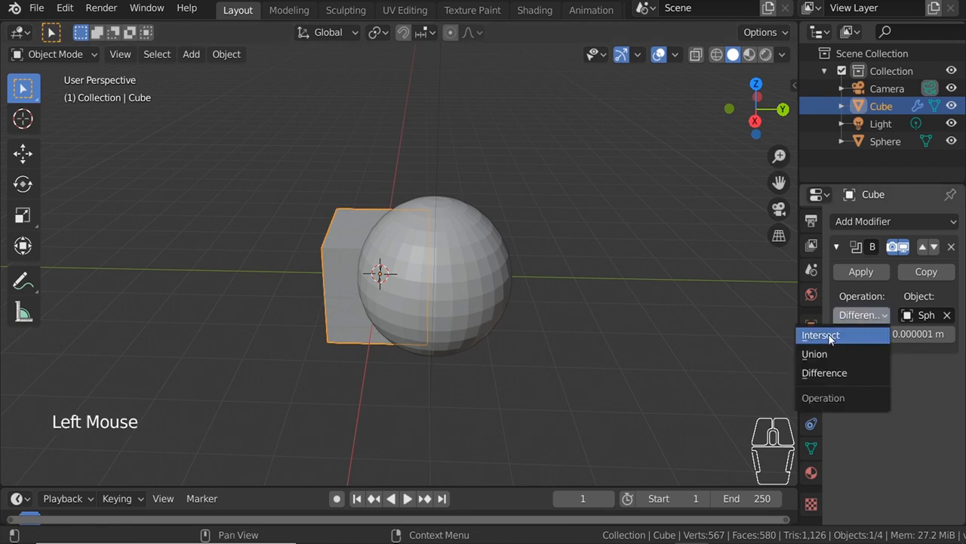
{"action": "left_click", "coordinate": [830, 337]}
{"action": "middle_click_drag", "start_coordinate": [586, 319], "coordinate": [297, 287]}
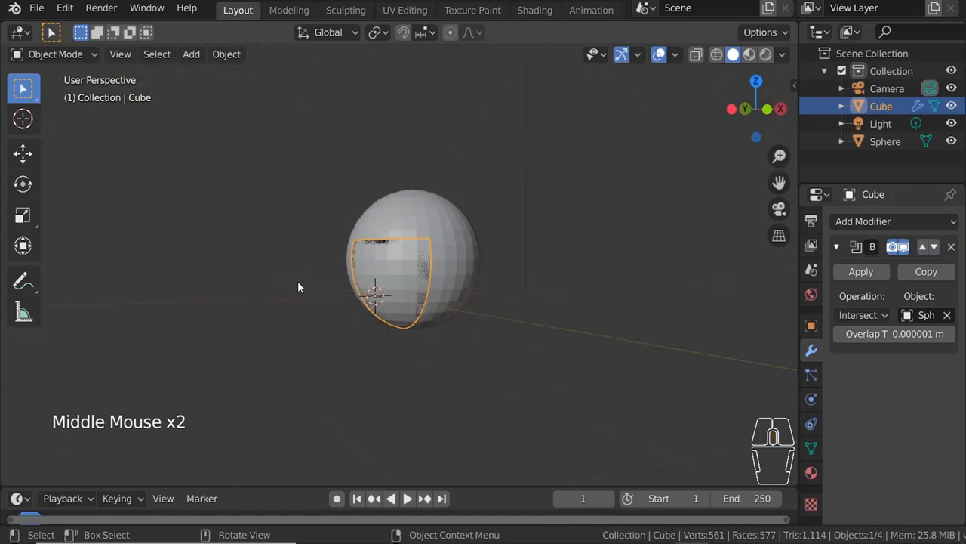
{"action": "middle_click_drag", "start_coordinate": [332, 319], "coordinate": [521, 353]}
Step: Apply the Boolean Intersect and move the remaining piece of the cube away from the sphere
{"action": "left_click", "coordinate": [860, 271]}
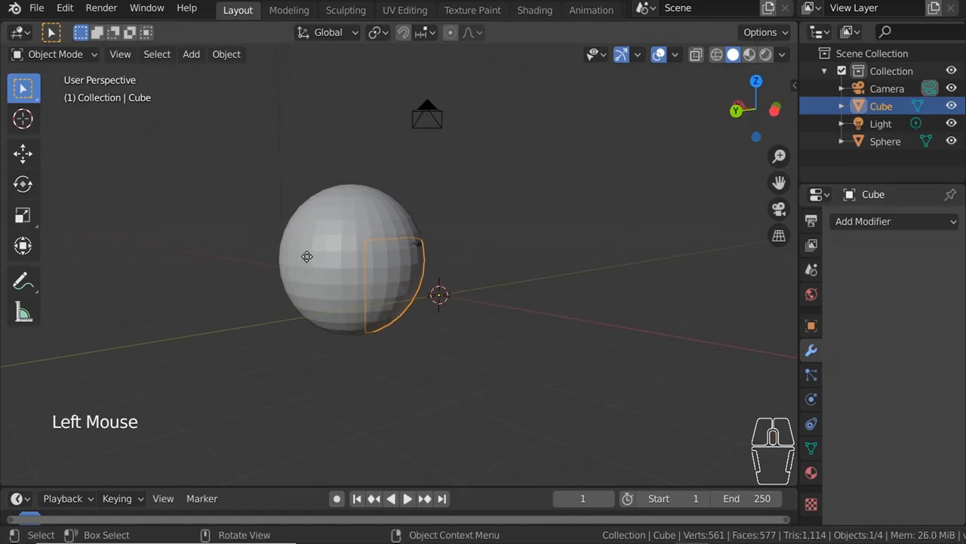
{"action": "key", "text": "g"}
{"action": "left_click", "coordinate": [479, 285]}
{"action": "middle_click_drag", "start_coordinate": [479, 285], "coordinate": [380, 309]}
{"action": "right_click", "coordinate": [235, 287]}
{"action": "left_click", "coordinate": [236, 261]}
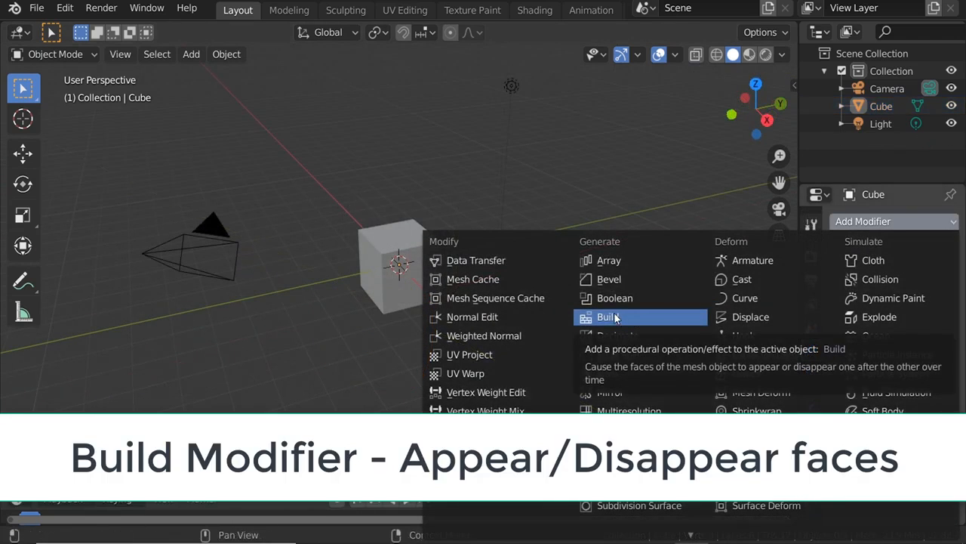
Step: Delete the default cube and add a monkey mesh in its place
{"action": "left_click", "coordinate": [402, 271]}
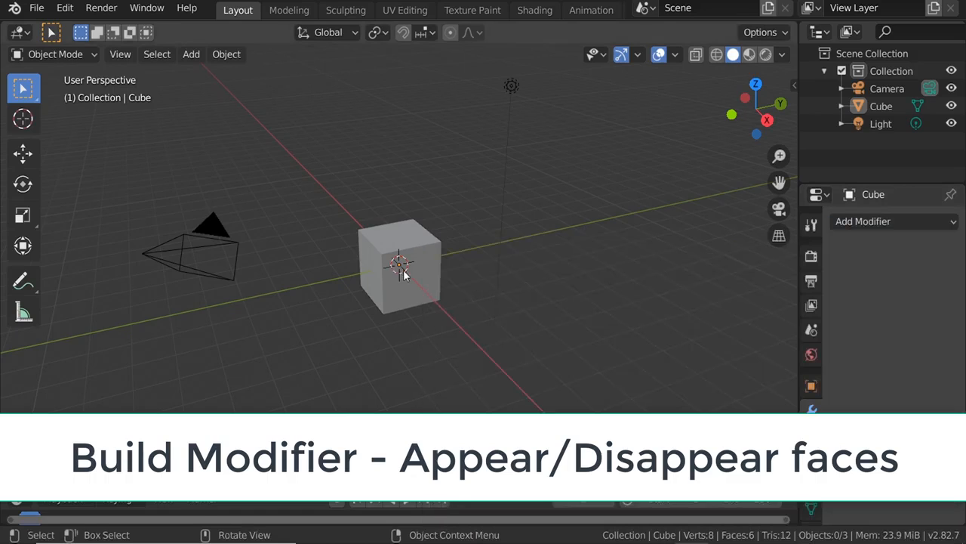
{"action": "left_click", "coordinate": [403, 273]}
{"action": "key", "text": "x"}
{"action": "key", "text": "shift+a"}
{"action": "mouse_move", "coordinate": [408, 209]}
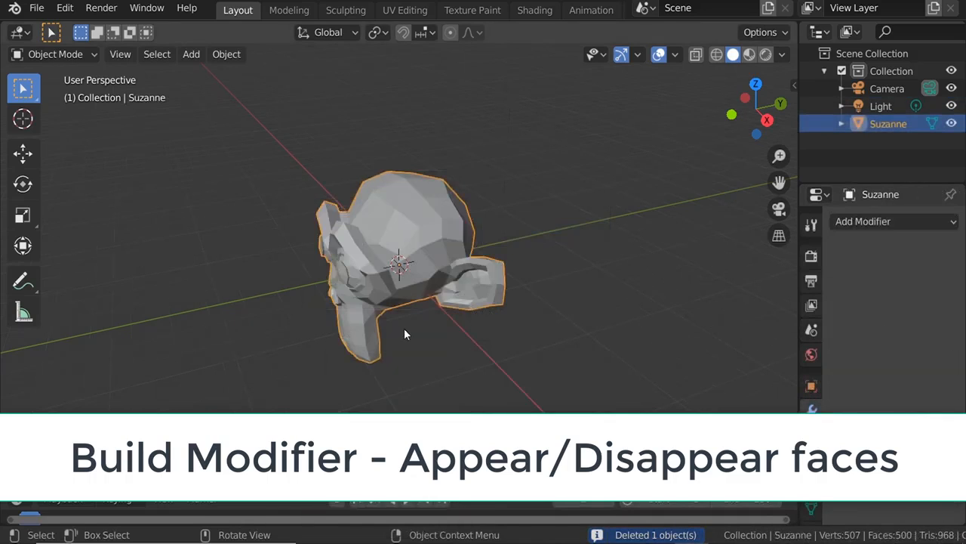
{"action": "mouse_move", "coordinate": [404, 327]}
{"action": "middle_mouse_down", "text": "ctrl"}
{"action": "mouse_move", "coordinate": [460, 298]}
{"action": "mouse_move", "coordinate": [382, 336]}
{"action": "mouse_move", "coordinate": [423, 379]}
{"action": "mouse_move", "coordinate": [402, 323]}
{"action": "middle_mouse_up", "text": "ctrl"}
Step: Add a Build modifier to the monkey and play the animation with the timeline enlarged
{"action": "left_click", "coordinate": [866, 222]}
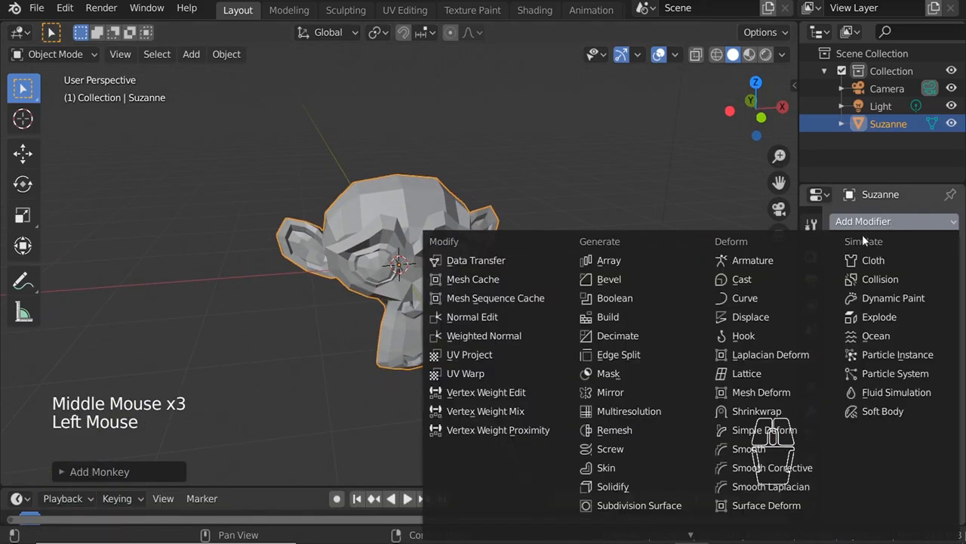
{"action": "left_click", "coordinate": [606, 317]}
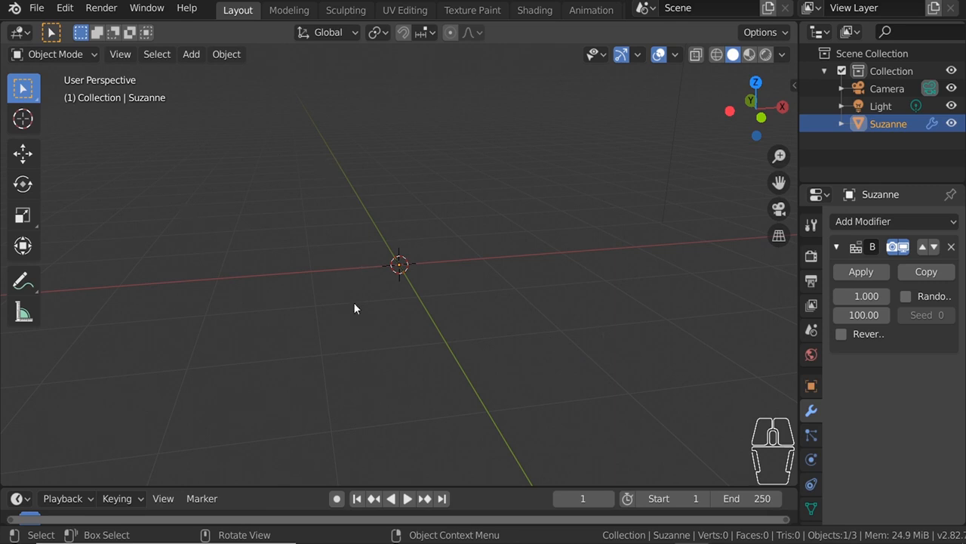
{"action": "left_click_drag", "start_coordinate": [410, 488], "coordinate": [405, 442]}
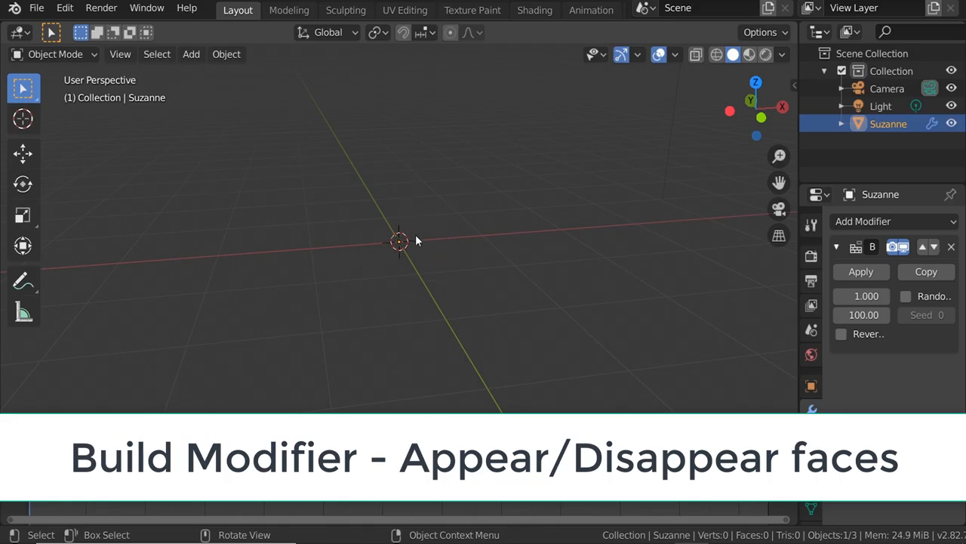
{"action": "key", "text": "space"}
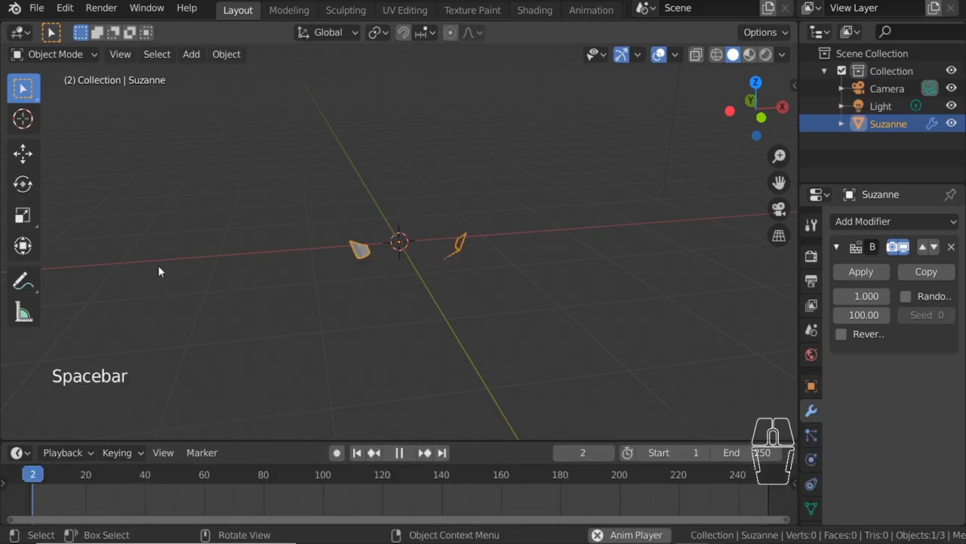
{"action": "middle_click_drag", "start_coordinate": [362, 277], "coordinate": [788, 217]}
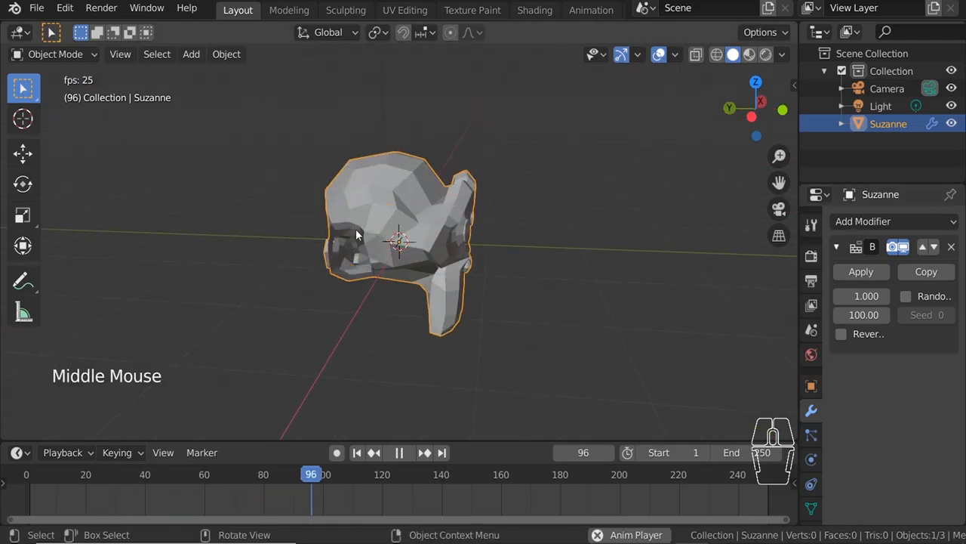
Step: Pause the Build playback with the monkey seen from the front, scrub back through the first frames, and replay the animation
{"action": "middle_click_drag", "start_coordinate": [419, 282], "coordinate": [319, 281]}
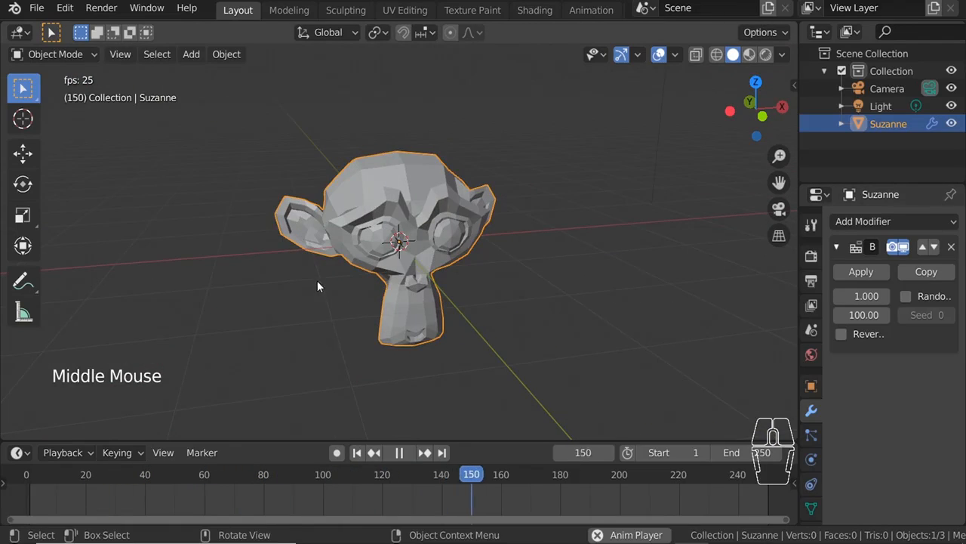
{"action": "key", "text": "space"}
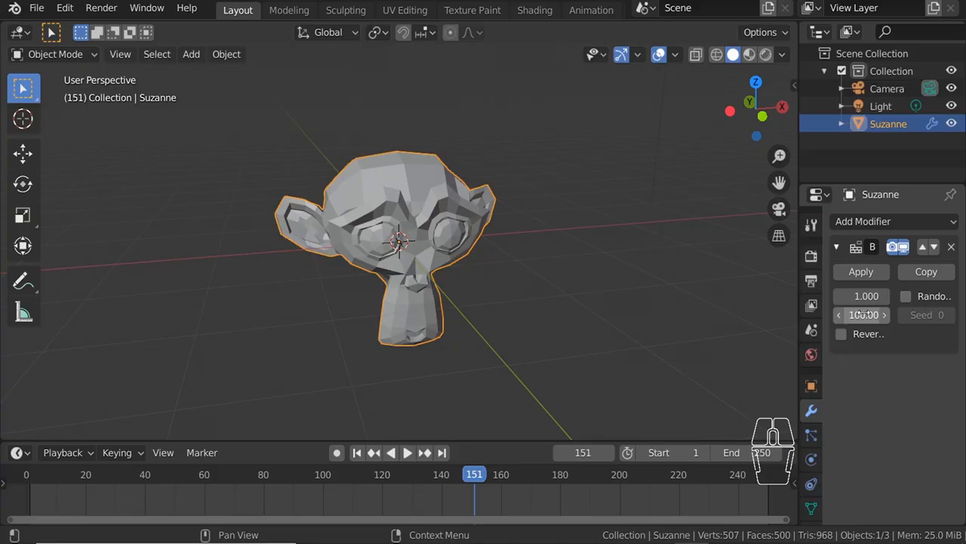
{"action": "left_click_drag", "start_coordinate": [249, 491], "coordinate": [41, 514]}
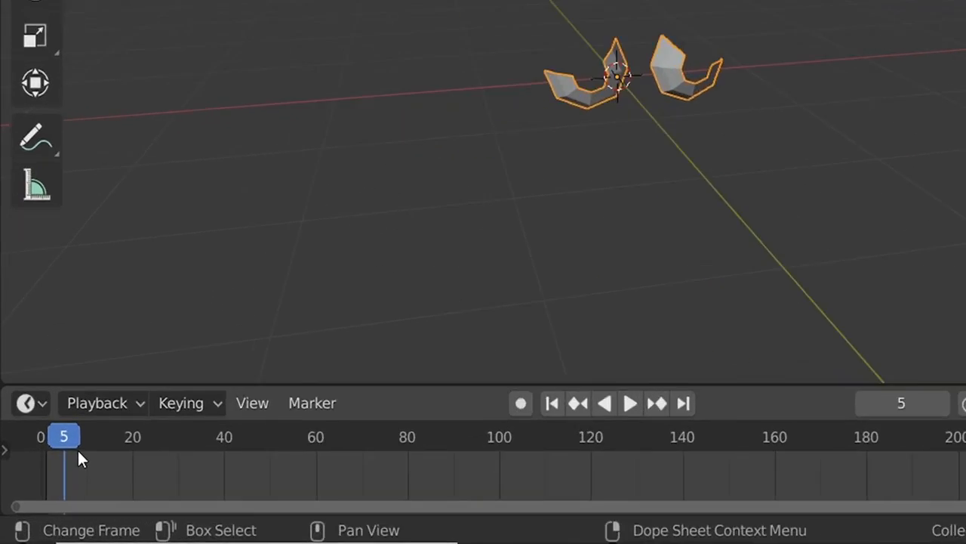
{"action": "left_click", "coordinate": [38, 483]}
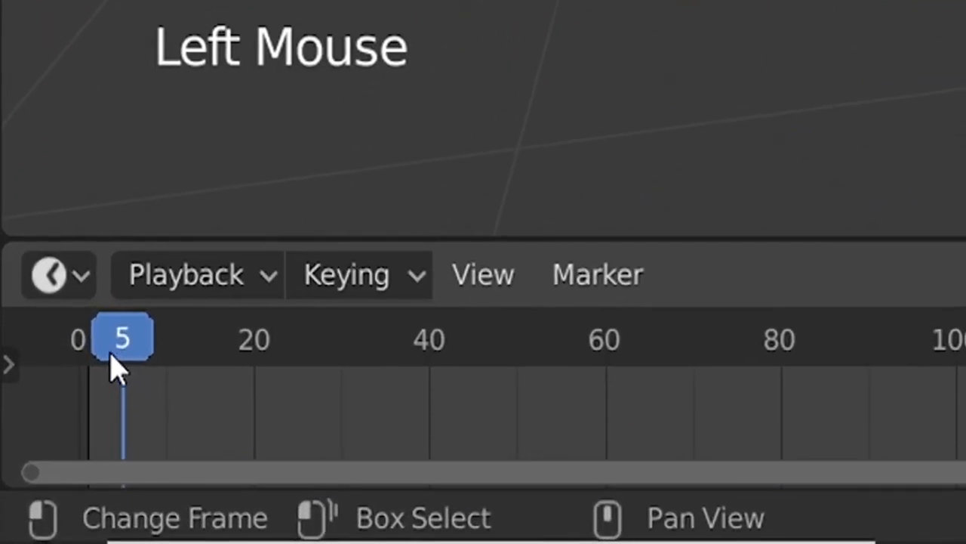
{"action": "left_click_drag", "start_coordinate": [115, 368], "coordinate": [151, 364]}
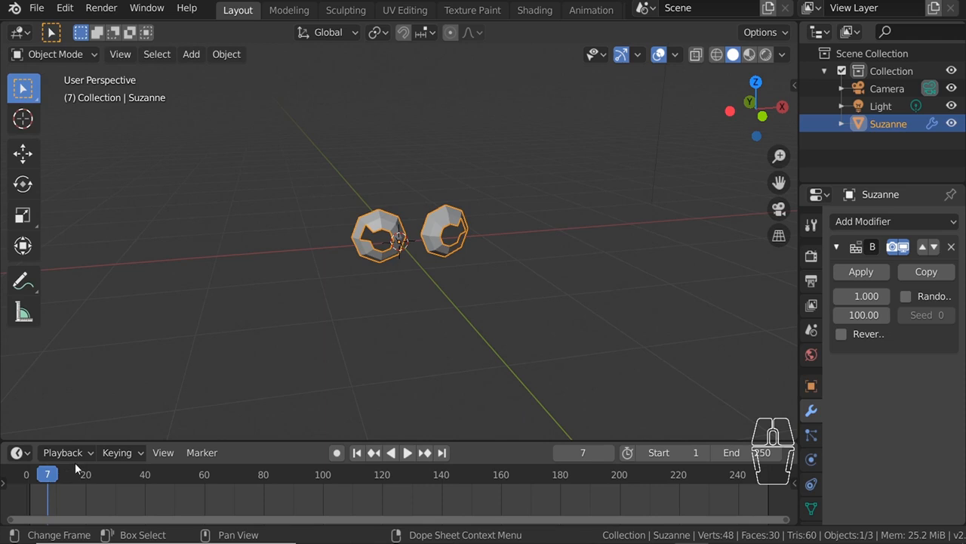
{"action": "key", "text": "space"}
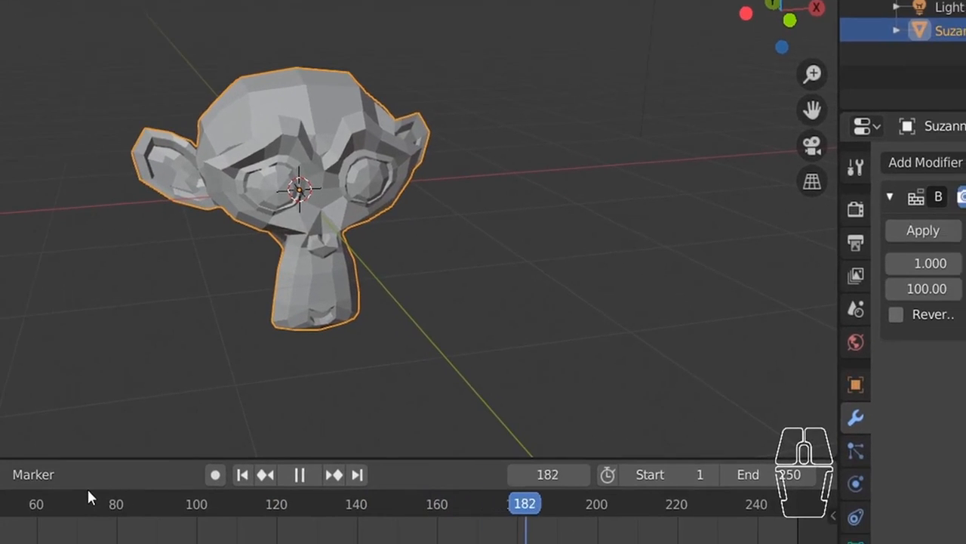
{"action": "key", "text": "space"}
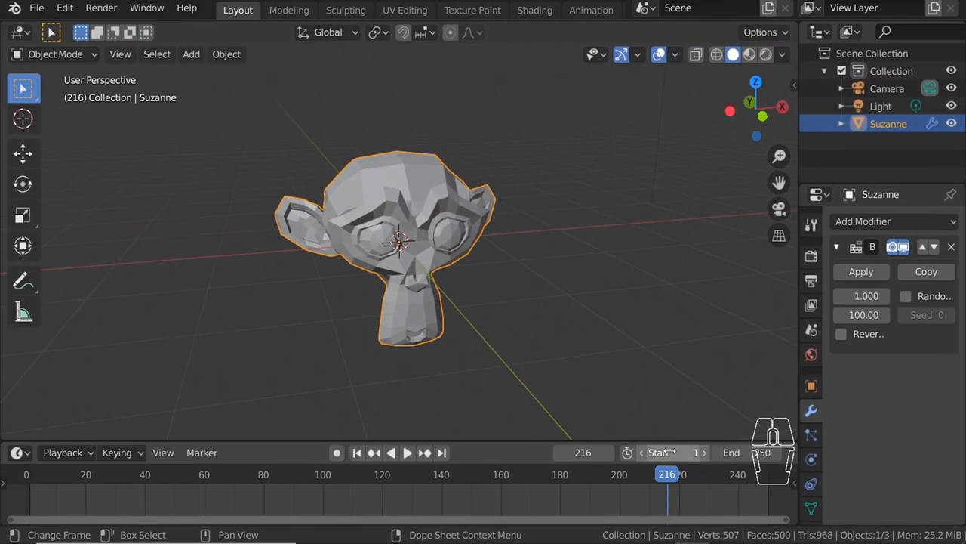
Step: Set the timeline's end frame to 100 and replay the Build animation from frame 0 while orbiting the monkey
{"action": "left_click", "coordinate": [743, 456]}
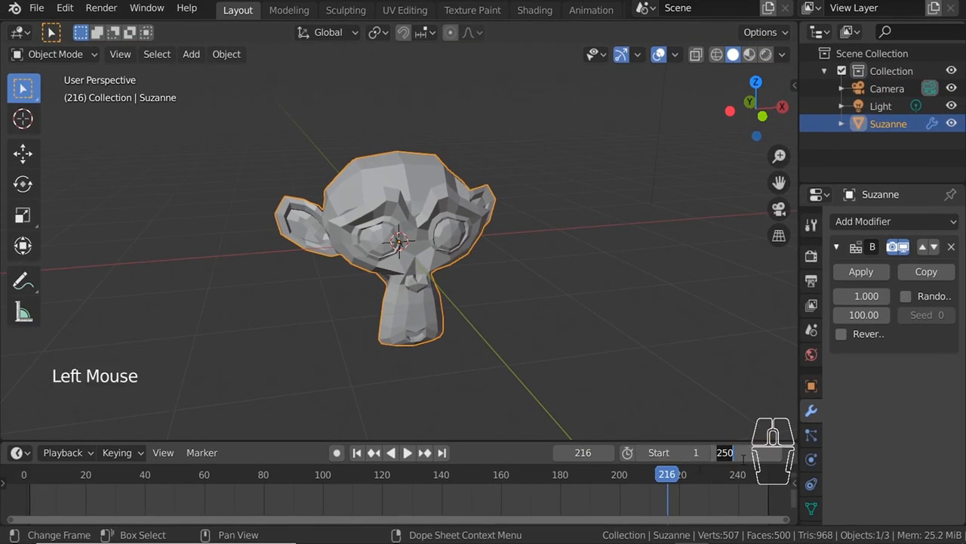
{"action": "type", "text": "100"}
{"action": "key", "text": "Return"}
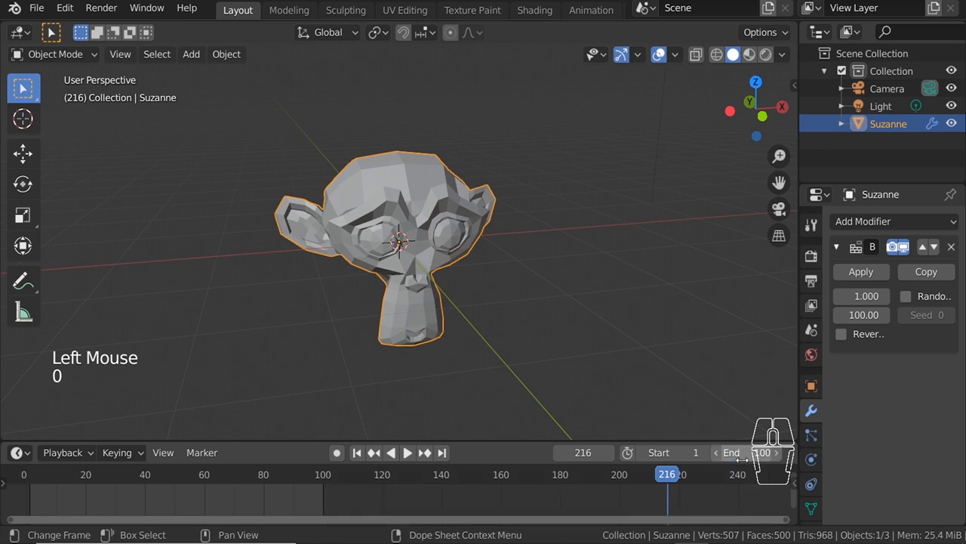
{"action": "left_click", "coordinate": [26, 473]}
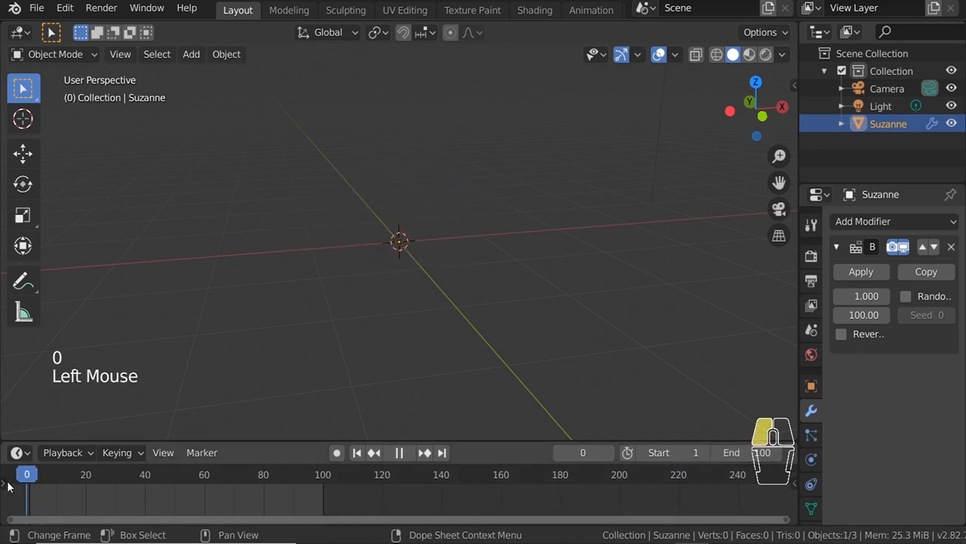
{"action": "key", "text": "space"}
{"action": "middle_click_drag", "start_coordinate": [222, 318], "coordinate": [487, 221]}
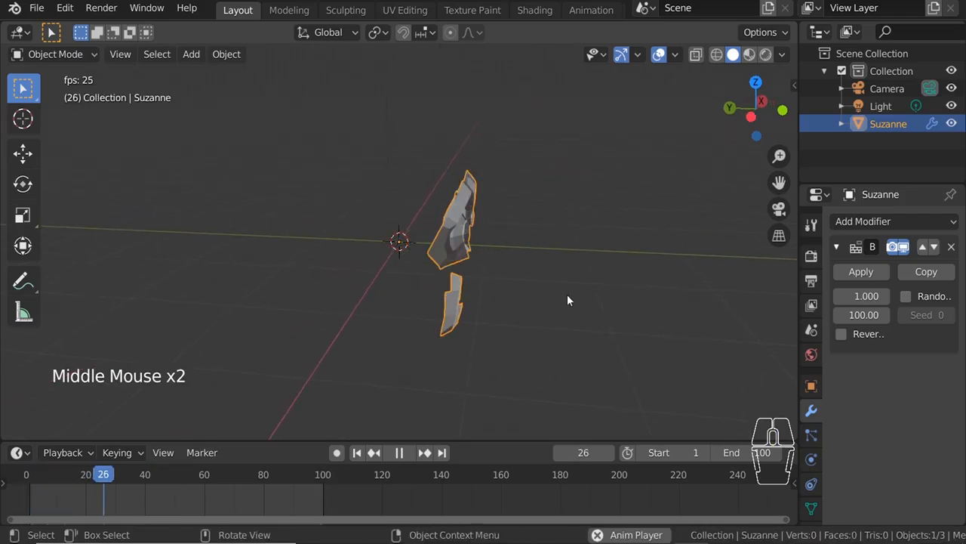
Step: Widen the properties editor, turn on the Build modifier's Reversed option, and play the animation
{"action": "left_click_drag", "start_coordinate": [800, 332], "coordinate": [735, 324]}
{"action": "key", "text": "space"}
{"action": "key", "text": "space"}
{"action": "key", "text": "space"}
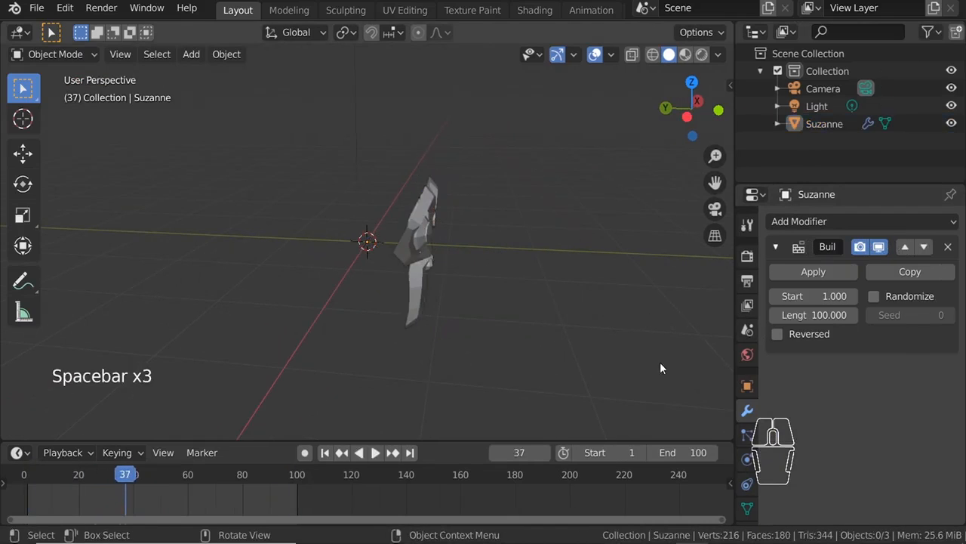
{"action": "left_click", "coordinate": [777, 334]}
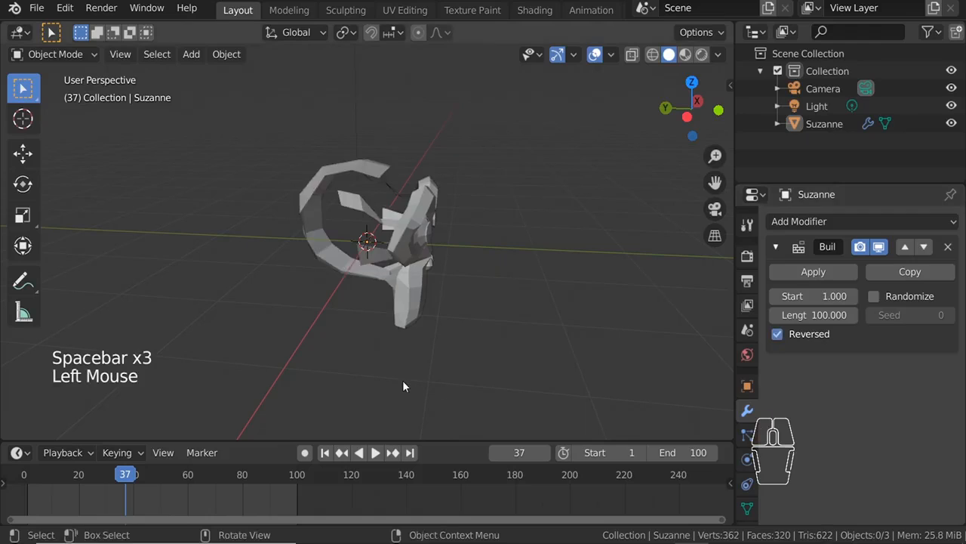
{"action": "key", "text": "space"}
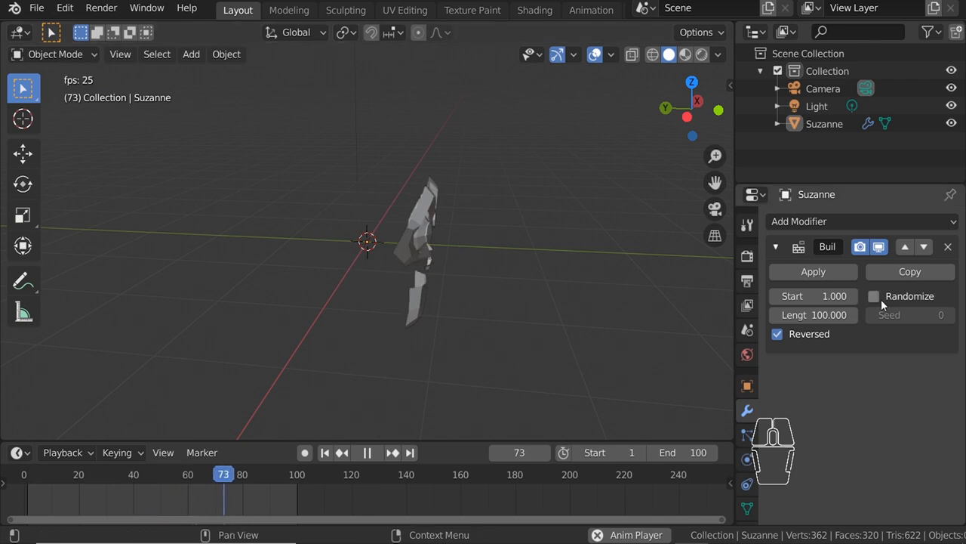
Step: Turn off Reversed and turn on Randomize in the Build modifier, and watch the playback in wireframe and solid shading
{"action": "left_click", "coordinate": [802, 333]}
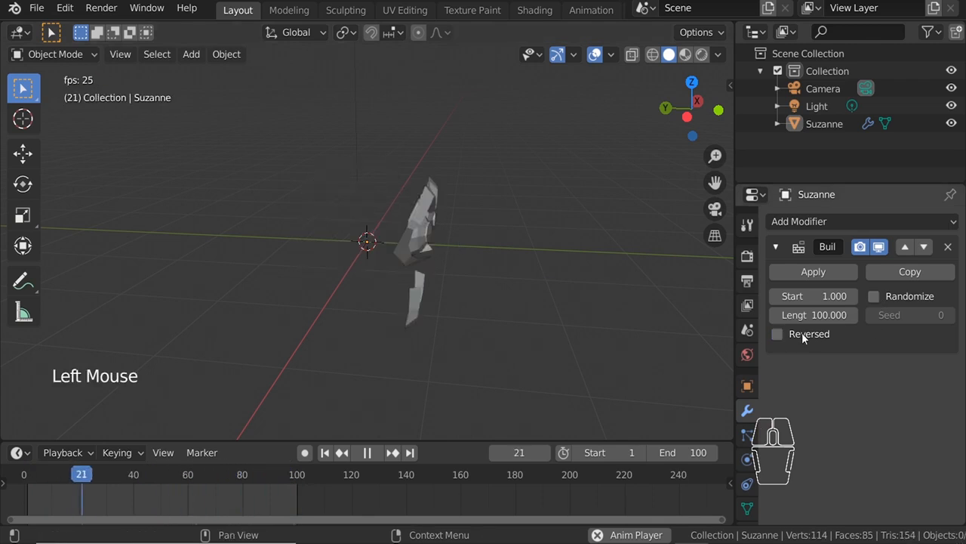
{"action": "left_click", "coordinate": [875, 295]}
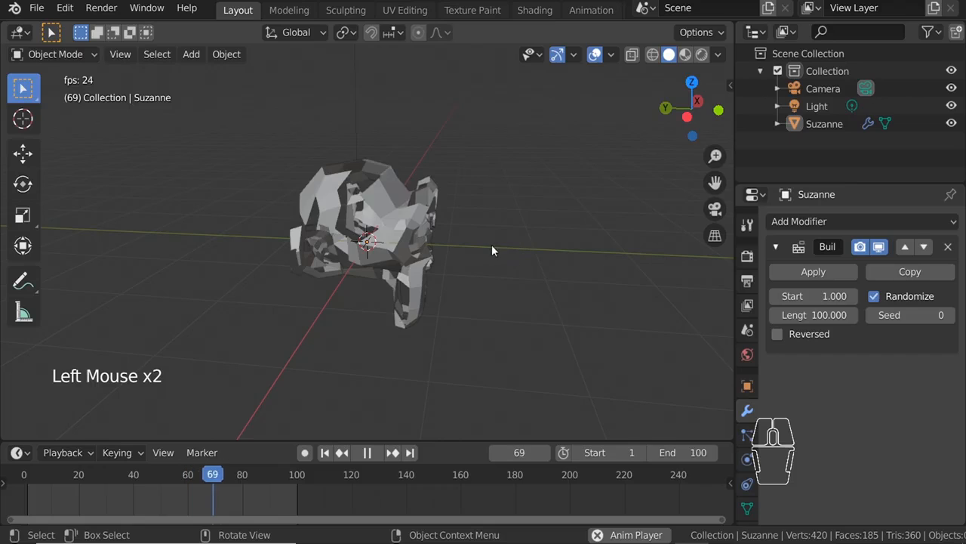
{"action": "middle_click_drag", "start_coordinate": [494, 248], "coordinate": [410, 275]}
{"action": "key", "text": "shift+z"}
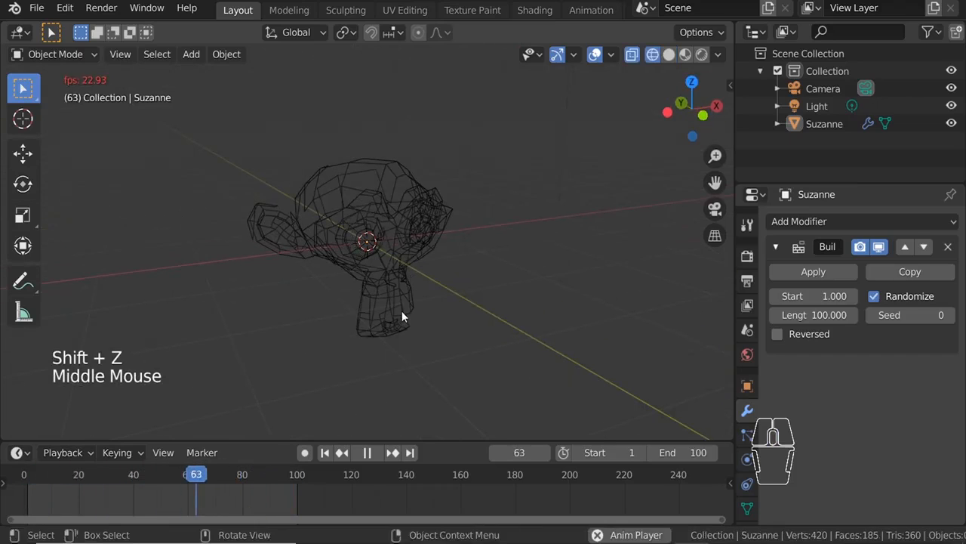
{"action": "middle_click_drag", "start_coordinate": [402, 310], "coordinate": [392, 195], "text": "ctrl"}
{"action": "key", "text": "shift+z"}
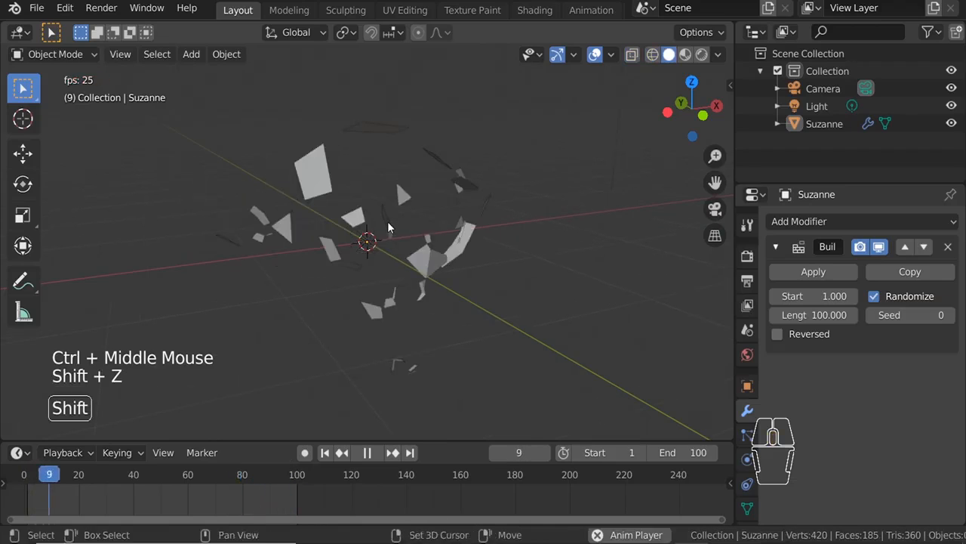
{"action": "middle_click_drag", "start_coordinate": [444, 235], "coordinate": [439, 240]}
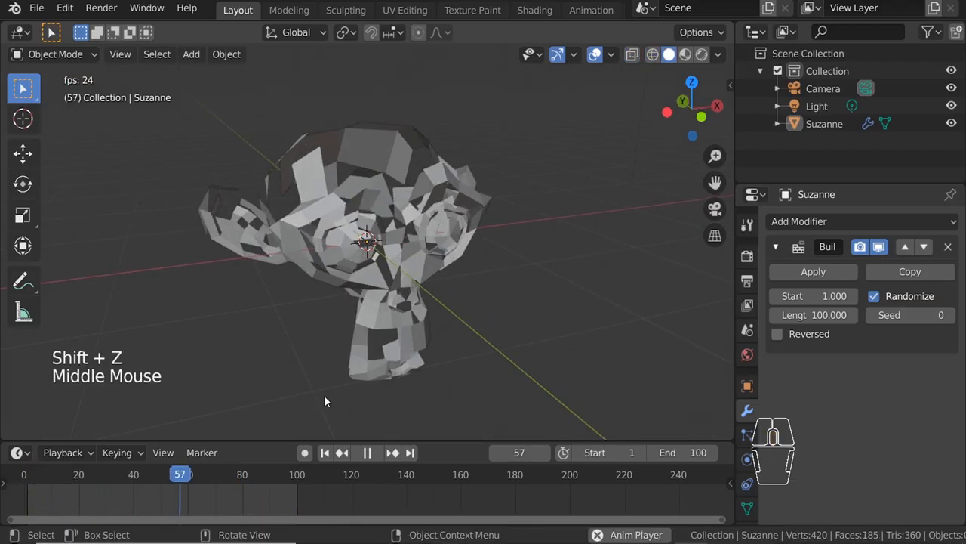
Step: Set the Build modifier's length to 12 frames and replay the animation briefly
{"action": "key", "text": "space"}
{"action": "left_click", "coordinate": [820, 316]}
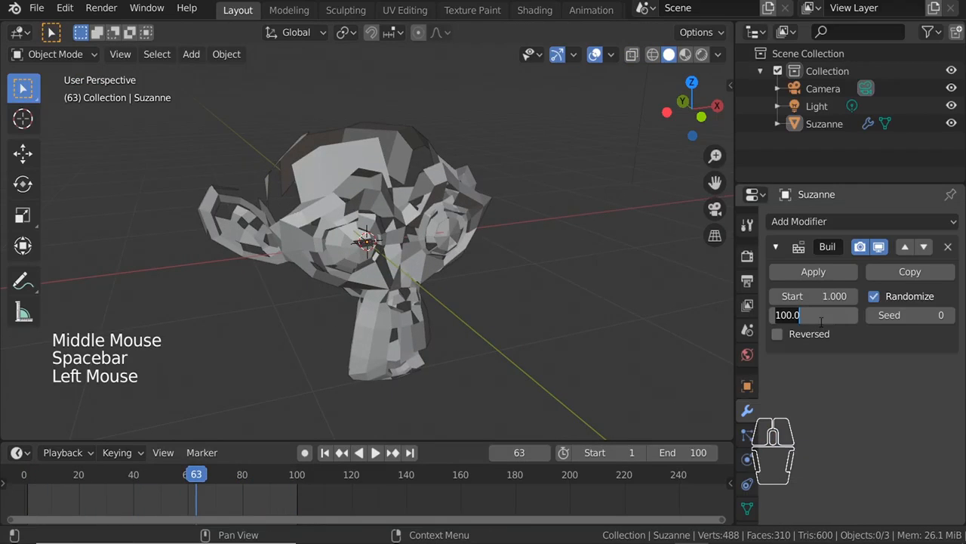
{"action": "key", "text": "Return"}
{"action": "key", "text": "space"}
{"action": "key", "text": "space"}
Step: Shorten the timeline to end at frame 23 and play the randomized Build animation
{"action": "left_click", "coordinate": [680, 453]}
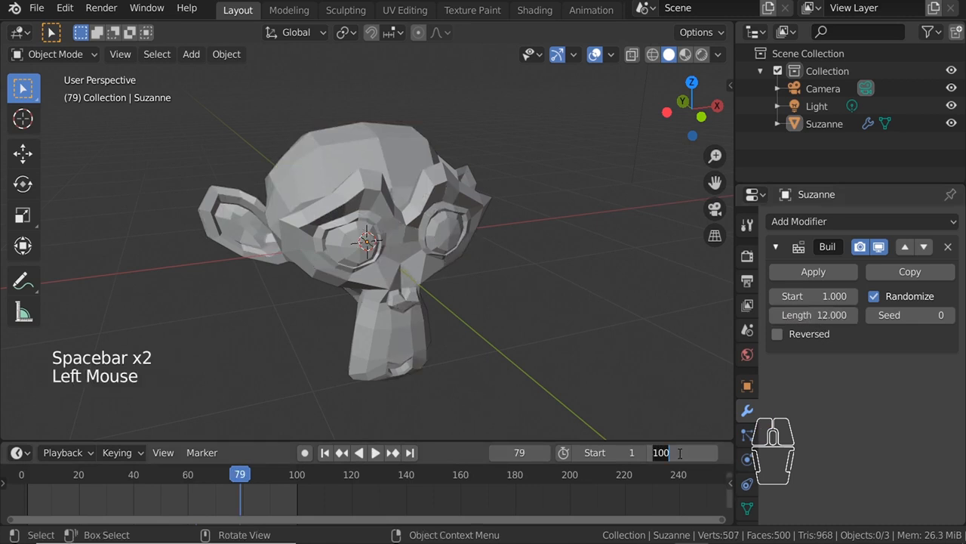
{"action": "type", "text": "12"}
{"action": "key", "text": "BackSpace"}
{"action": "key", "text": "BackSpace"}
{"action": "type", "text": "23"}
{"action": "key", "text": "Return"}
{"action": "key", "text": "space"}
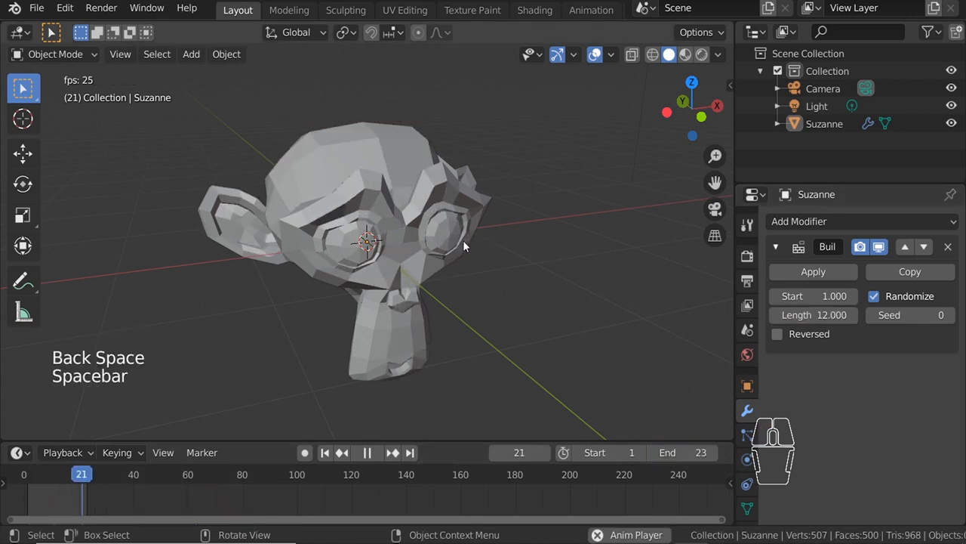
{"action": "middle_click_drag", "start_coordinate": [410, 221], "coordinate": [332, 230], "text": "ctrl"}
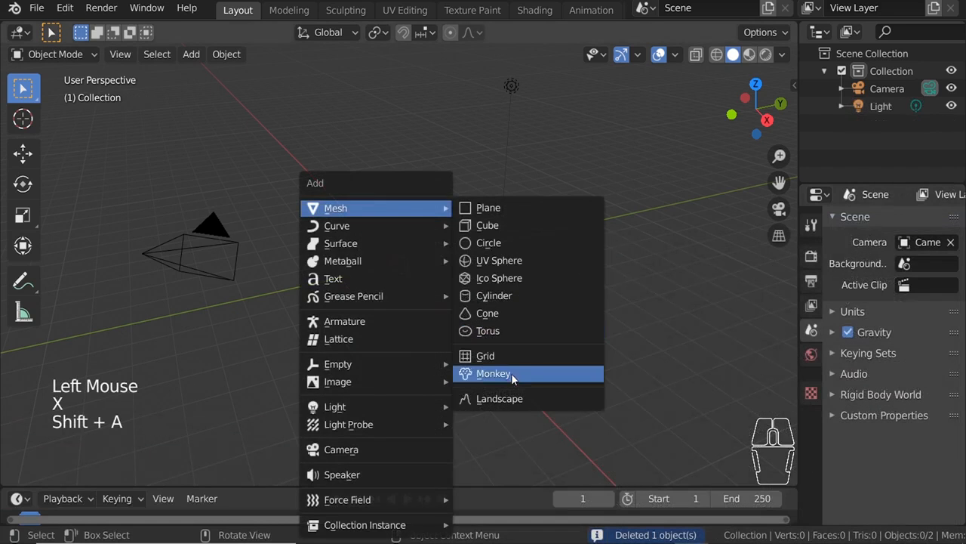
Step: Add a monkey mesh to the scene, show it in wireframe, and give it a Decimate modifier
{"action": "left_click", "coordinate": [511, 373]}
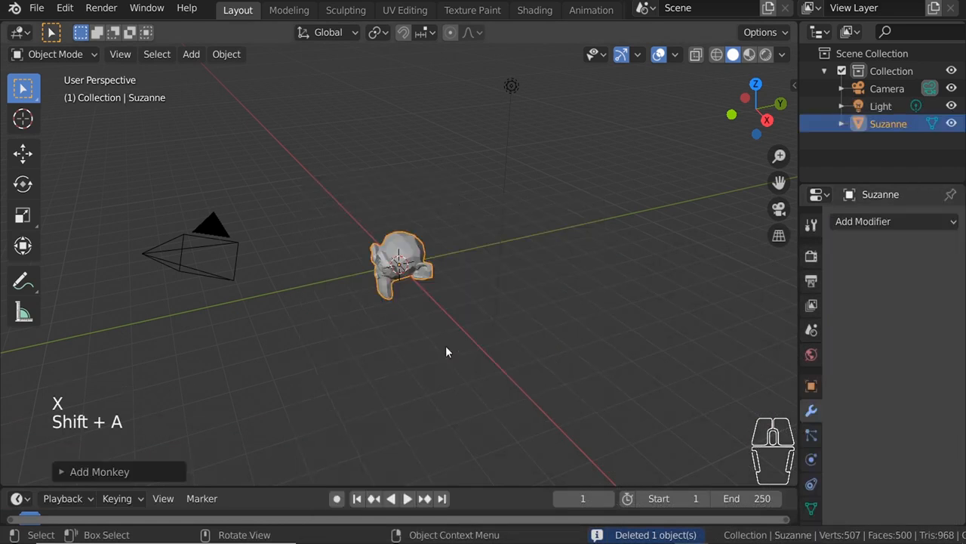
{"action": "middle_click_drag", "start_coordinate": [445, 345], "coordinate": [514, 269], "text": "ctrl"}
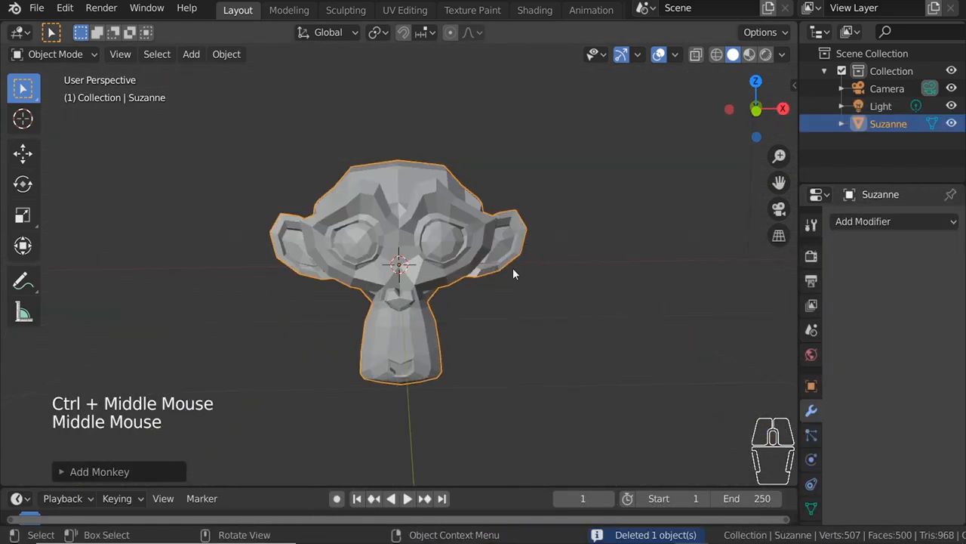
{"action": "key", "text": "shift+z"}
{"action": "left_click", "coordinate": [833, 222]}
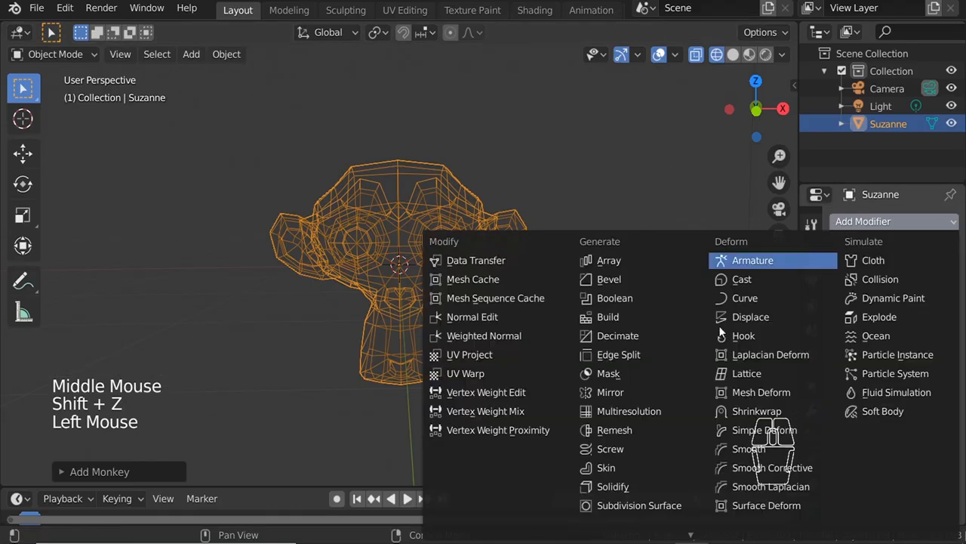
{"action": "left_click", "coordinate": [619, 337]}
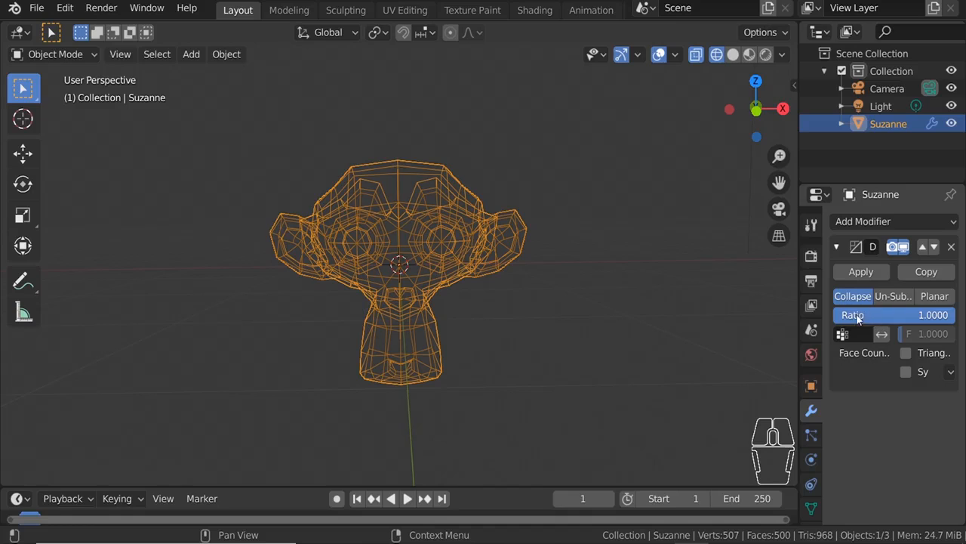
Step: Lower the Decimate modifier's Collapse ratio to 0.5637 and examine the monkey in solid shading from several sides
{"action": "mouse_move", "coordinate": [933, 314]}
{"action": "left_mouse_down"}
{"action": "mouse_move", "coordinate": [867, 315]}
{"action": "mouse_move", "coordinate": [955, 315]}
{"action": "mouse_move", "coordinate": [870, 315]}
{"action": "mouse_move", "coordinate": [898, 315]}
{"action": "left_mouse_up"}
{"action": "key", "text": "shift+z"}
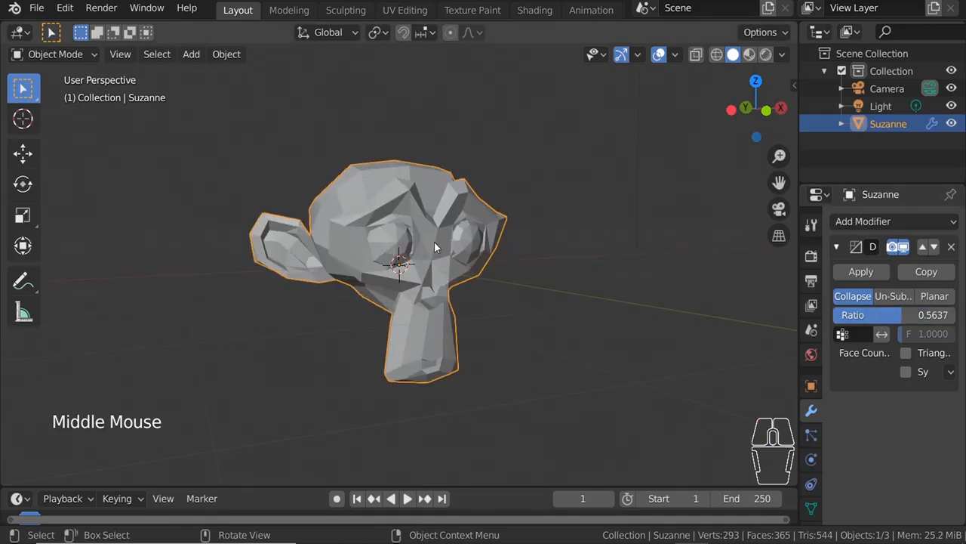
{"action": "middle_click_drag", "start_coordinate": [432, 237], "coordinate": [357, 163]}
{"action": "mouse_move", "coordinate": [344, 203]}
{"action": "middle_mouse_down"}
{"action": "mouse_move", "coordinate": [428, 214]}
{"action": "mouse_move", "coordinate": [341, 192]}
{"action": "middle_mouse_up"}
{"action": "key", "text": "shift+z"}
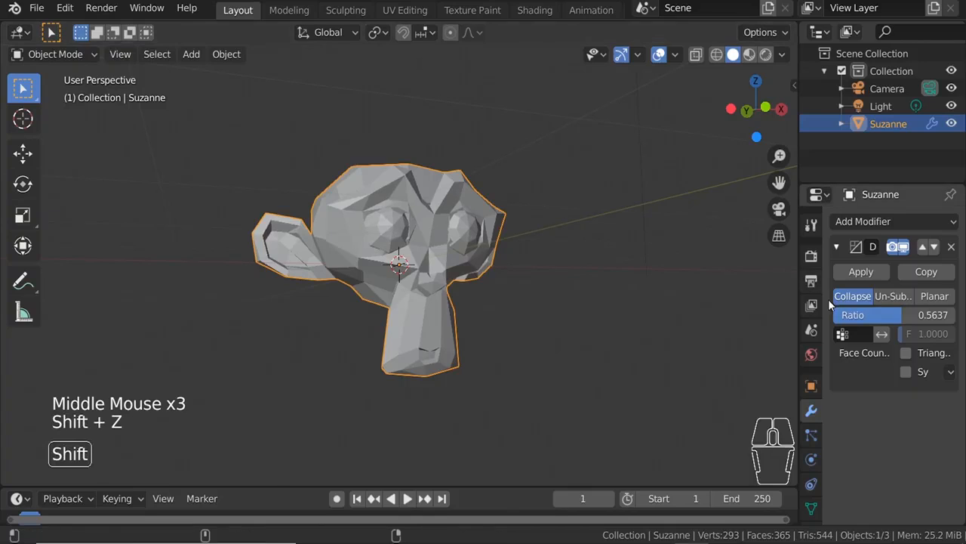
Step: Reduce the Decimate ratio further in wireframe shading, then return the viewport to solid shading
{"action": "key", "text": "shift+z"}
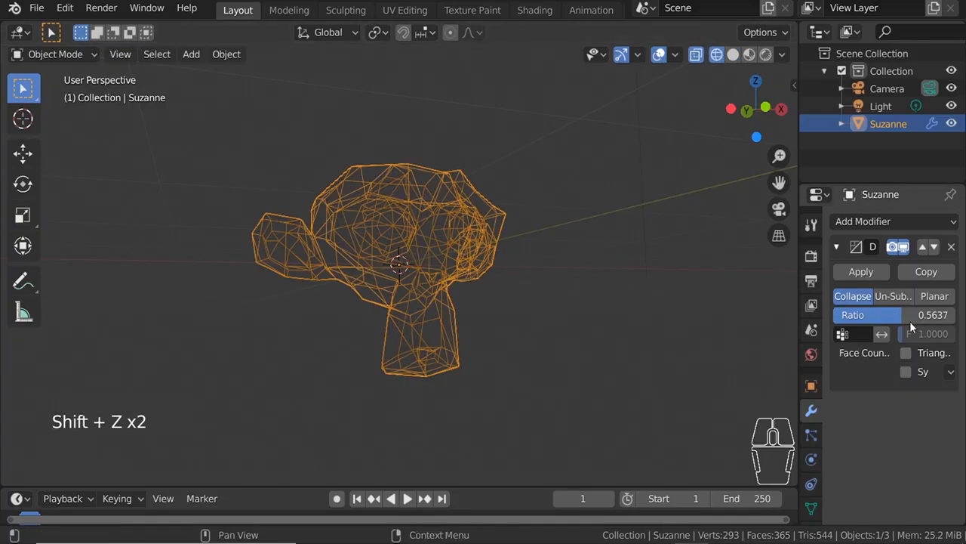
{"action": "mouse_move", "coordinate": [902, 316]}
{"action": "left_mouse_down"}
{"action": "mouse_move", "coordinate": [861, 315]}
{"action": "mouse_move", "coordinate": [922, 318]}
{"action": "mouse_move", "coordinate": [857, 316]}
{"action": "left_mouse_up"}
{"action": "key", "text": "shift+z"}
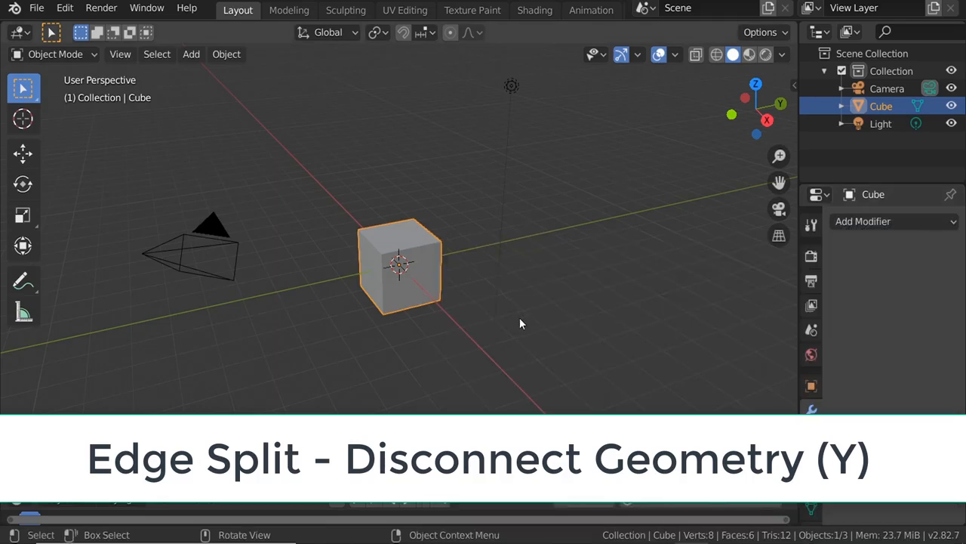
Step: Split the cube's top face from the rest of the mesh in Edit Mode and move it up and away from the cube
{"action": "key", "text": "Tab"}
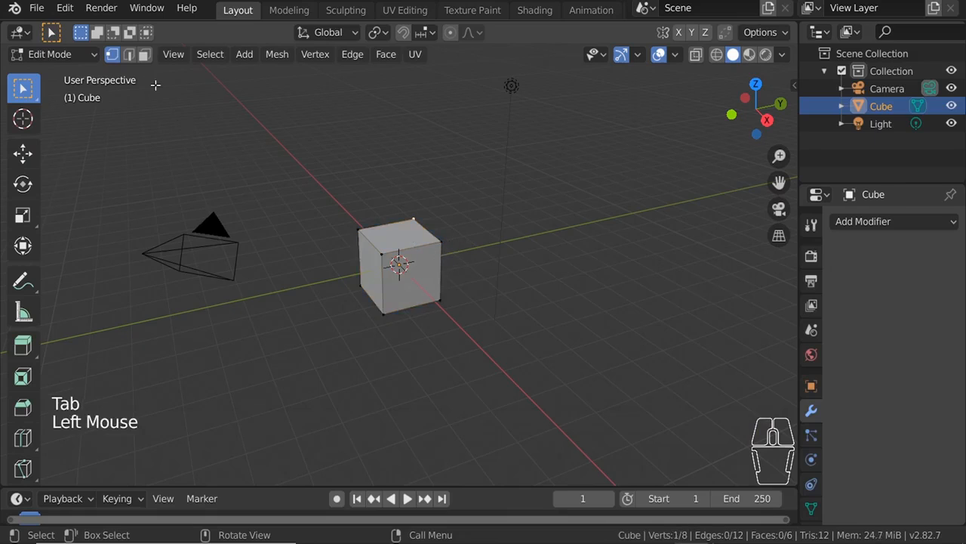
{"action": "left_click", "coordinate": [394, 249]}
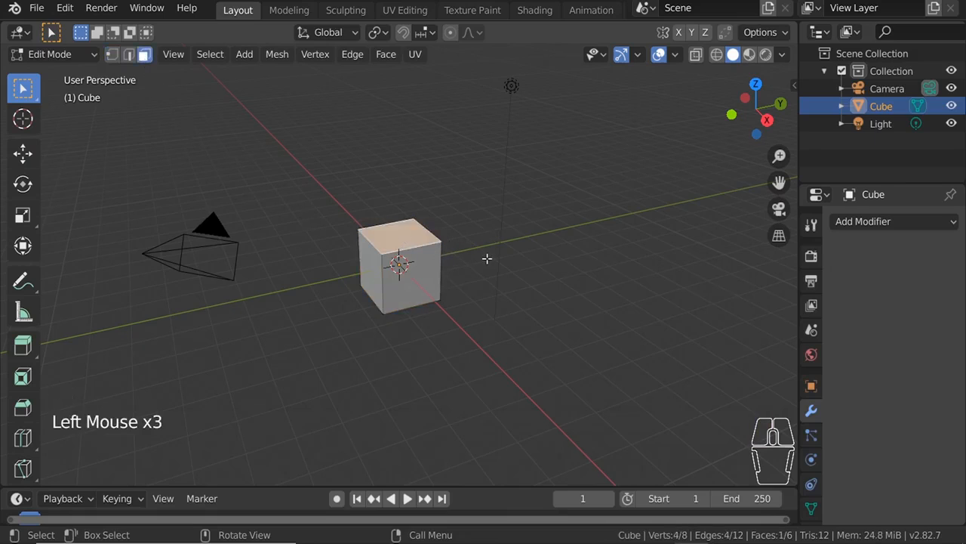
{"action": "key", "text": "y"}
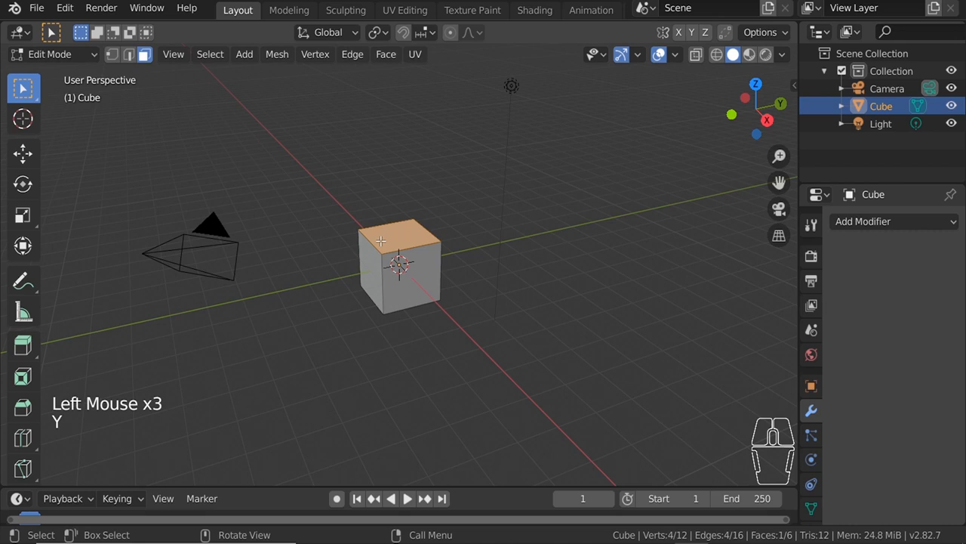
{"action": "key", "text": "g"}
{"action": "left_click", "coordinate": [482, 169]}
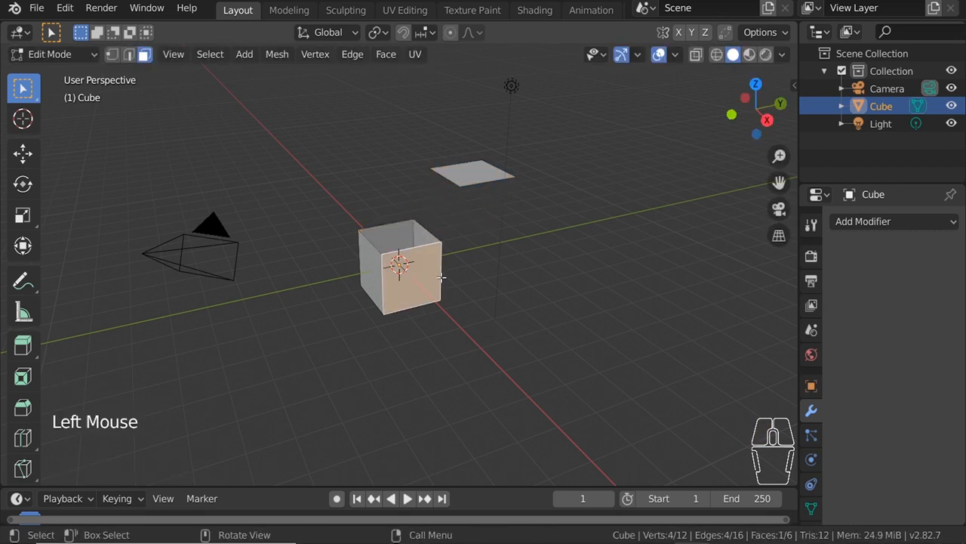
Step: Split the cube's front face from the mesh and move it away from the cube
{"action": "key", "text": "y"}
{"action": "key", "text": "g"}
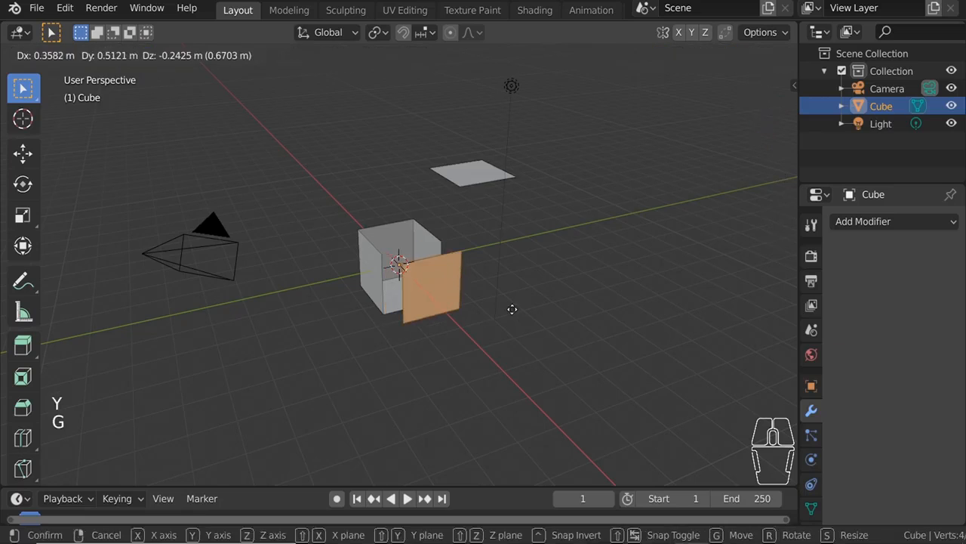
{"action": "left_click", "coordinate": [527, 276]}
{"action": "middle_click_drag", "start_coordinate": [526, 276], "coordinate": [459, 253]}
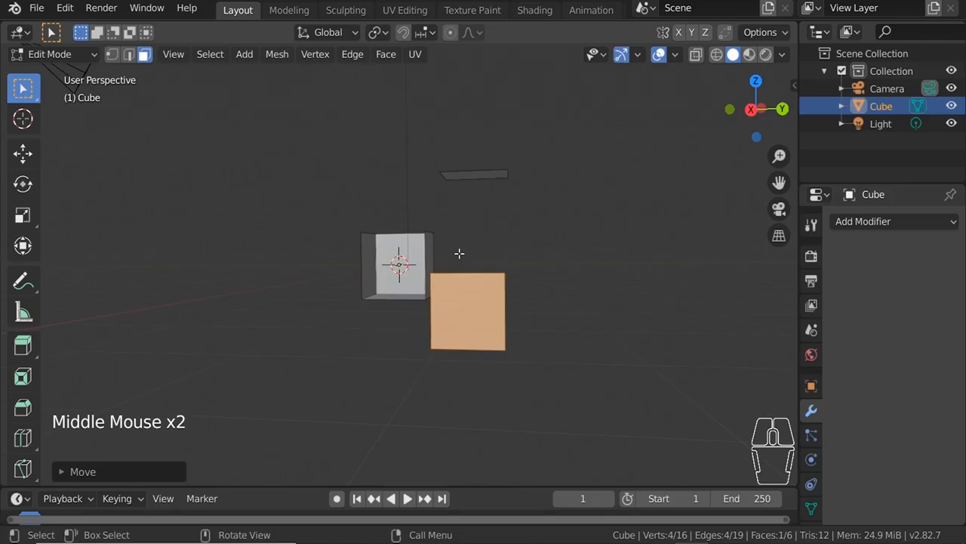
{"action": "key", "text": "ctrl"}
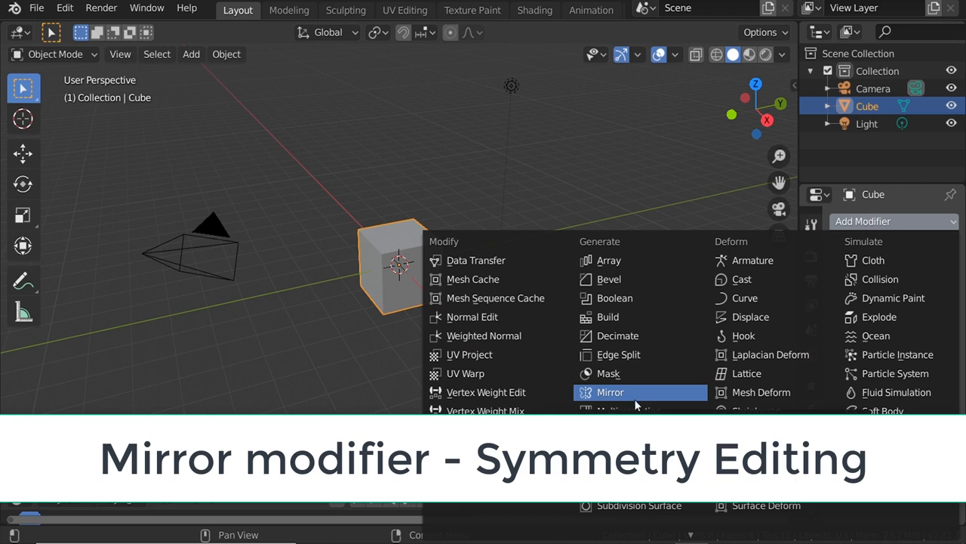
Step: Delete the default cube and add a torus mesh in its place
{"action": "left_click", "coordinate": [558, 166]}
{"action": "left_click", "coordinate": [407, 292]}
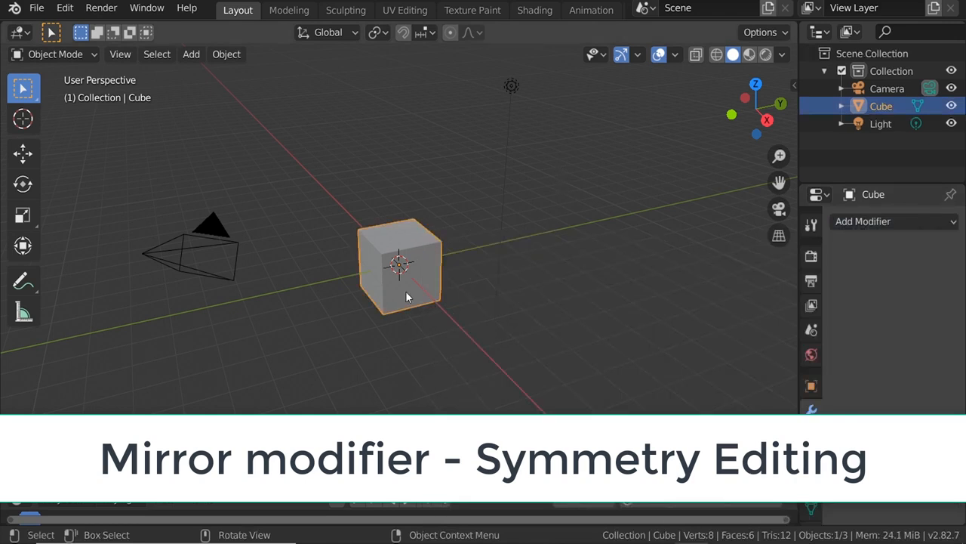
{"action": "key", "text": "x"}
{"action": "left_click", "coordinate": [405, 290]}
{"action": "key", "text": "shift+a"}
{"action": "mouse_move", "coordinate": [388, 209]}
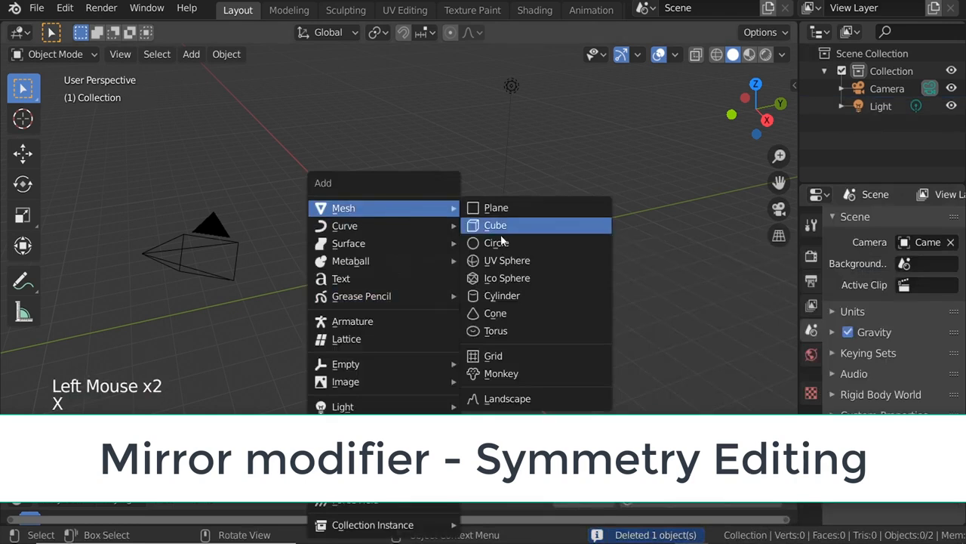
{"action": "left_click", "coordinate": [517, 331]}
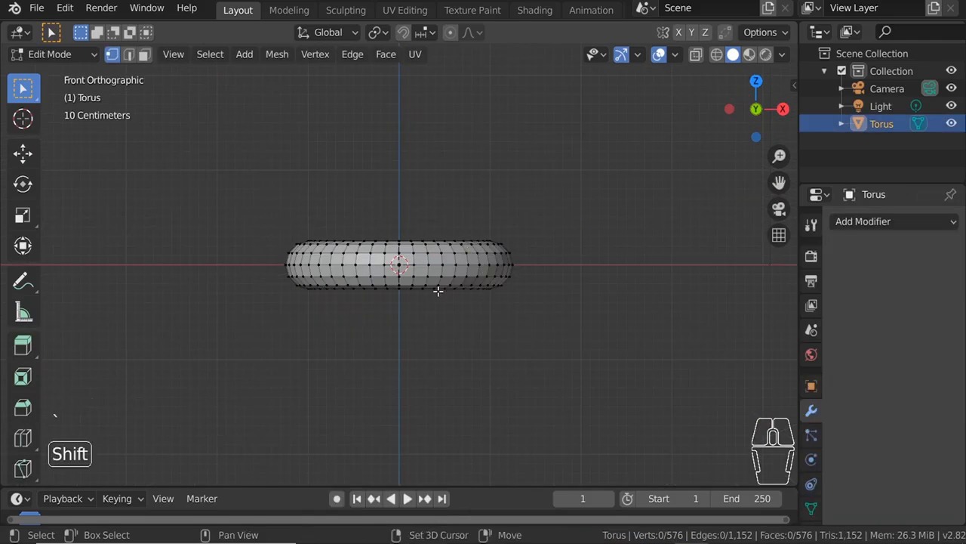
Step: Delete the vertices of the torus's positive-X half using wireframe shading, then return to solid shading and Object Mode
{"action": "key", "text": "shift+z"}
{"action": "left_click_drag", "start_coordinate": [539, 352], "coordinate": [406, 198]}
{"action": "key", "text": "x"}
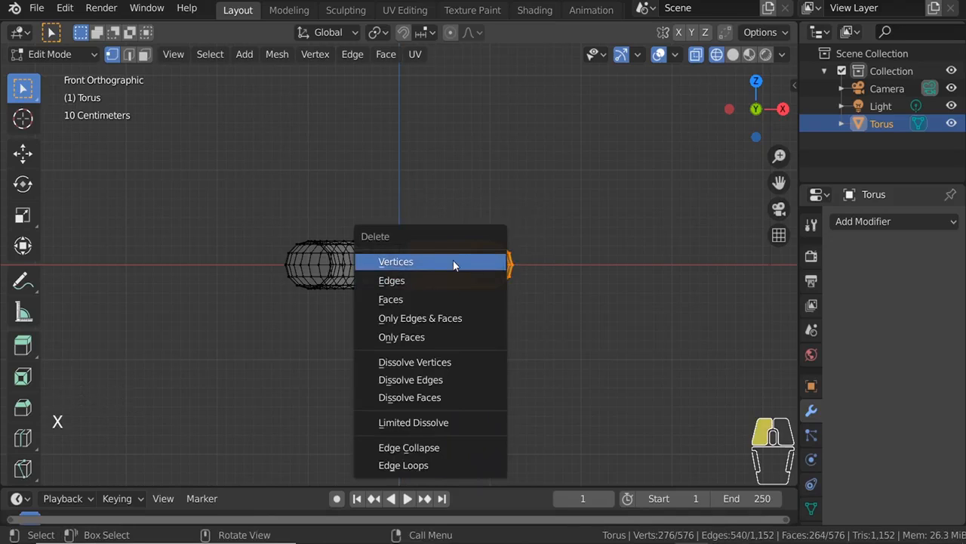
{"action": "left_click", "coordinate": [453, 265]}
{"action": "middle_click_drag", "start_coordinate": [453, 264], "coordinate": [440, 290]}
{"action": "key", "text": "shift+z"}
{"action": "key", "text": "Tab"}
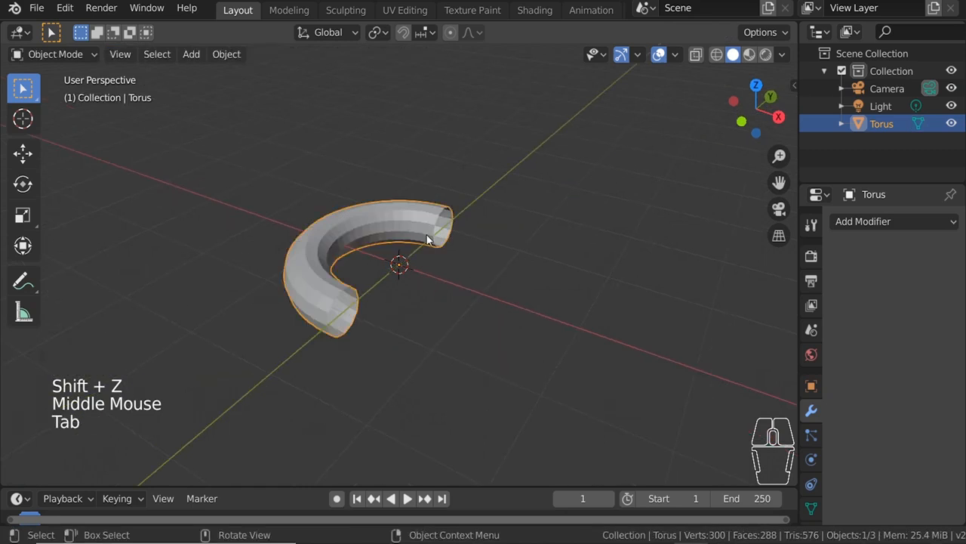
Step: Add a Mirror modifier to the half torus and switch its X axis off and back on
{"action": "left_click", "coordinate": [856, 223]}
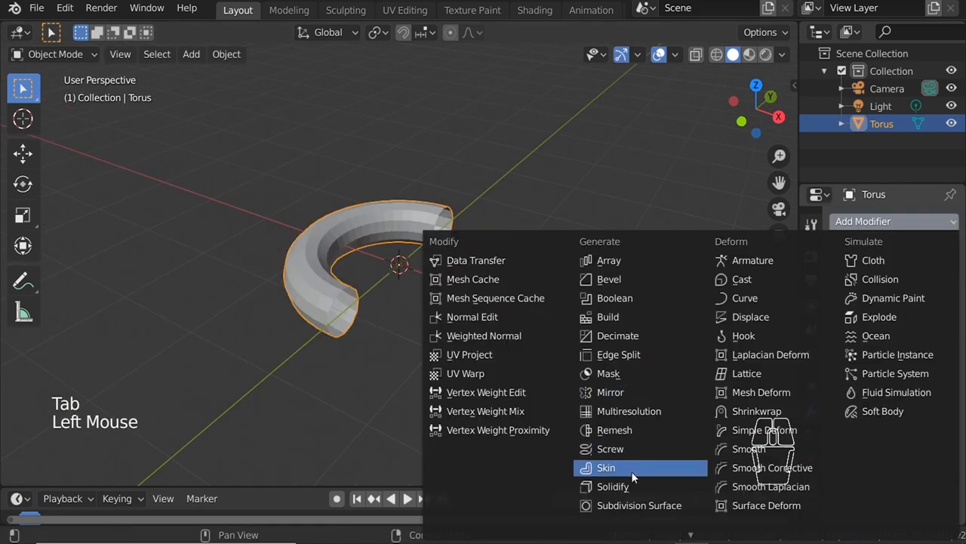
{"action": "left_click", "coordinate": [611, 392]}
{"action": "middle_click_drag", "start_coordinate": [530, 385], "coordinate": [571, 395]}
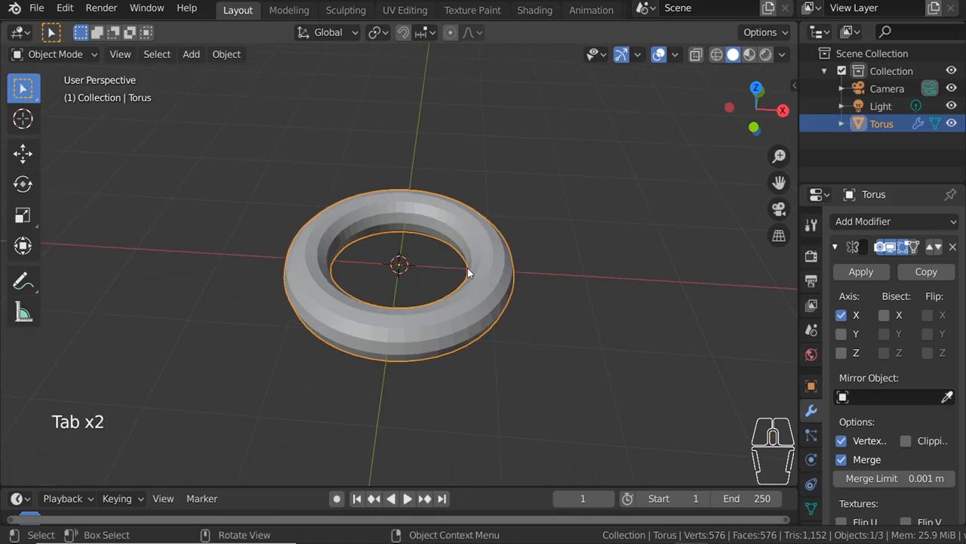
{"action": "left_click", "coordinate": [841, 316]}
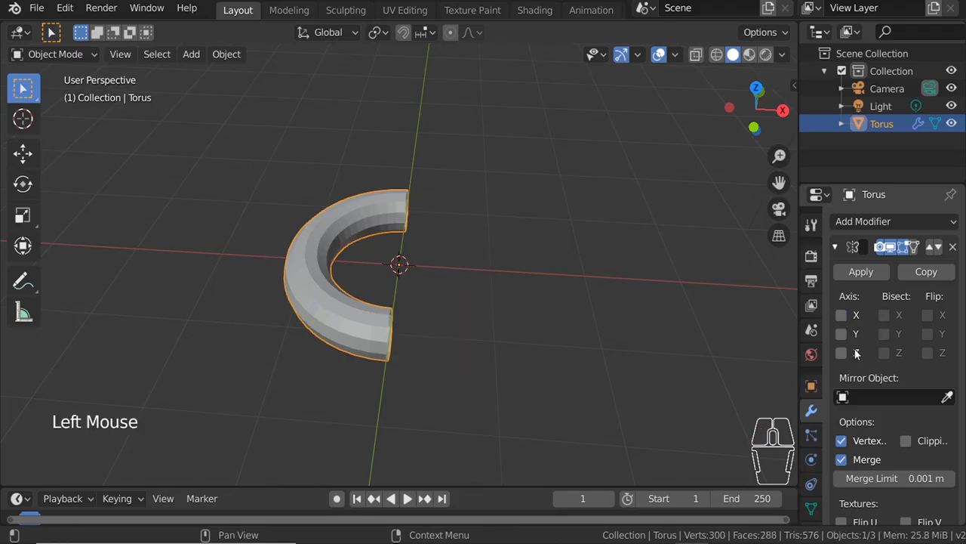
{"action": "middle_click_drag", "start_coordinate": [421, 255], "coordinate": [335, 248]}
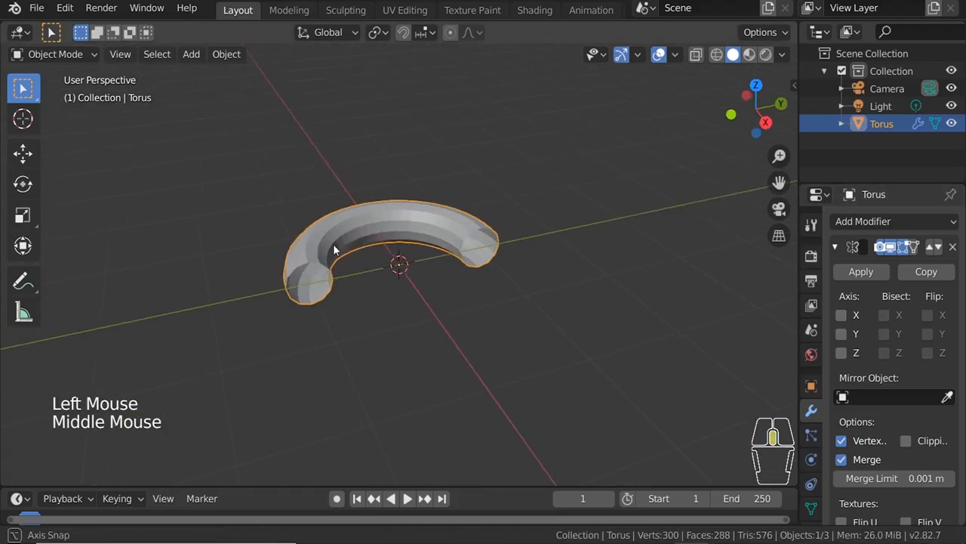
{"action": "left_click", "coordinate": [842, 315]}
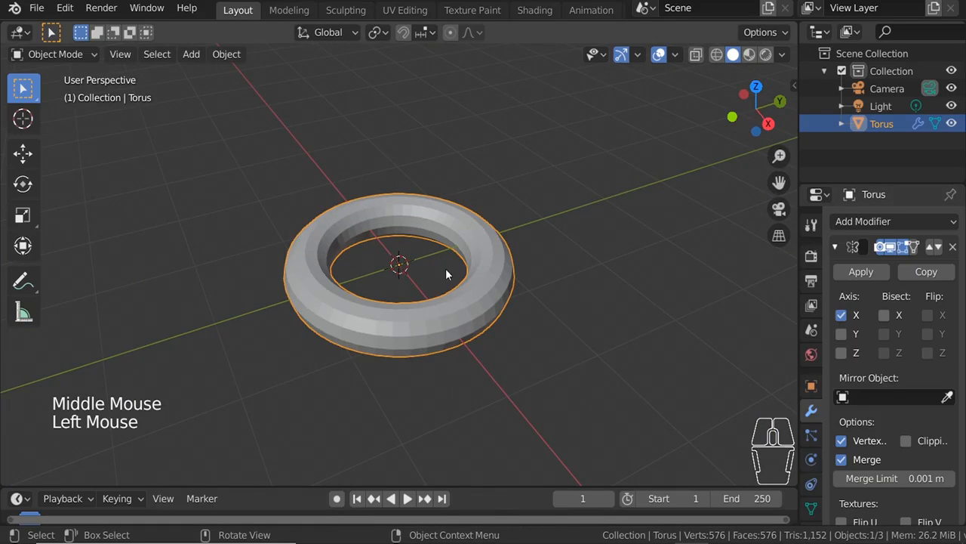
Step: In Edit Mode, pull one face of the torus's editable half upward by about 1.5 m to test the mirroring
{"action": "middle_click_drag", "start_coordinate": [446, 274], "coordinate": [545, 254]}
{"action": "scroll", "coordinate": [481, 269], "scroll_direction": "up", "scroll_amount": 2}
{"action": "middle_click_drag", "start_coordinate": [481, 269], "coordinate": [461, 317]}
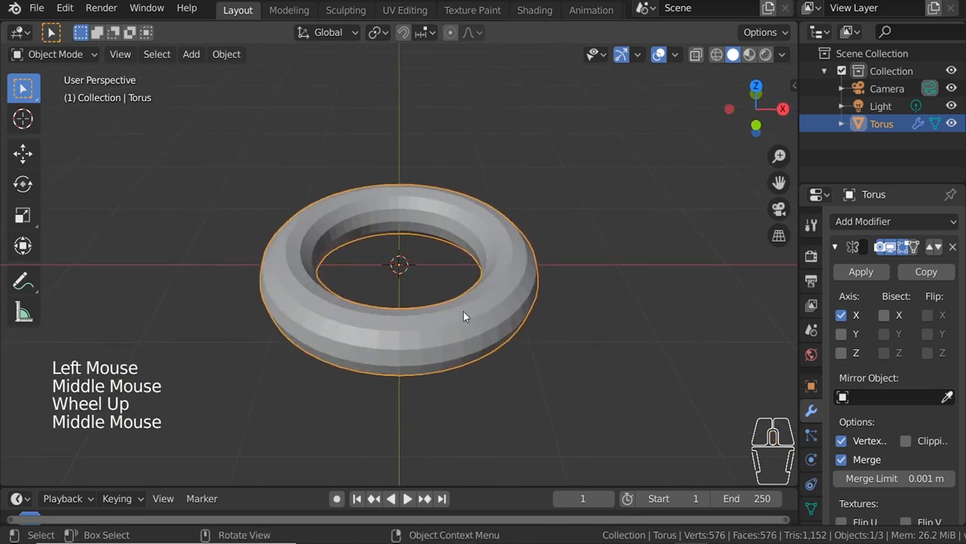
{"action": "scroll", "coordinate": [462, 313], "scroll_direction": "up", "scroll_amount": 2}
{"action": "mouse_move", "coordinate": [438, 242]}
{"action": "middle_mouse_down", "text": "ctrl"}
{"action": "mouse_move", "coordinate": [435, 278]}
{"action": "mouse_move", "coordinate": [252, 250]}
{"action": "mouse_move", "coordinate": [385, 286]}
{"action": "mouse_move", "coordinate": [423, 243]}
{"action": "mouse_move", "coordinate": [435, 261]}
{"action": "middle_mouse_up", "text": "ctrl"}
{"action": "key", "text": "Tab"}
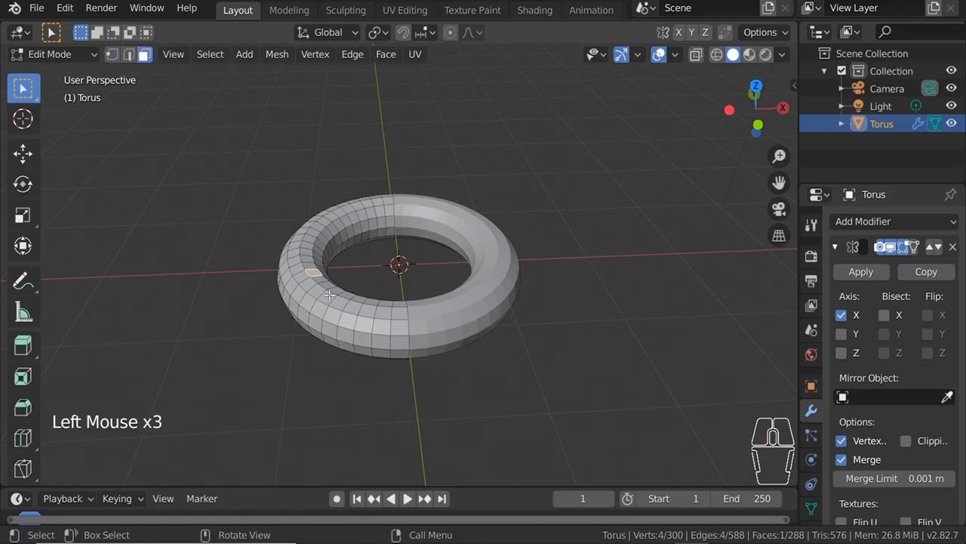
{"action": "key", "text": "g"}
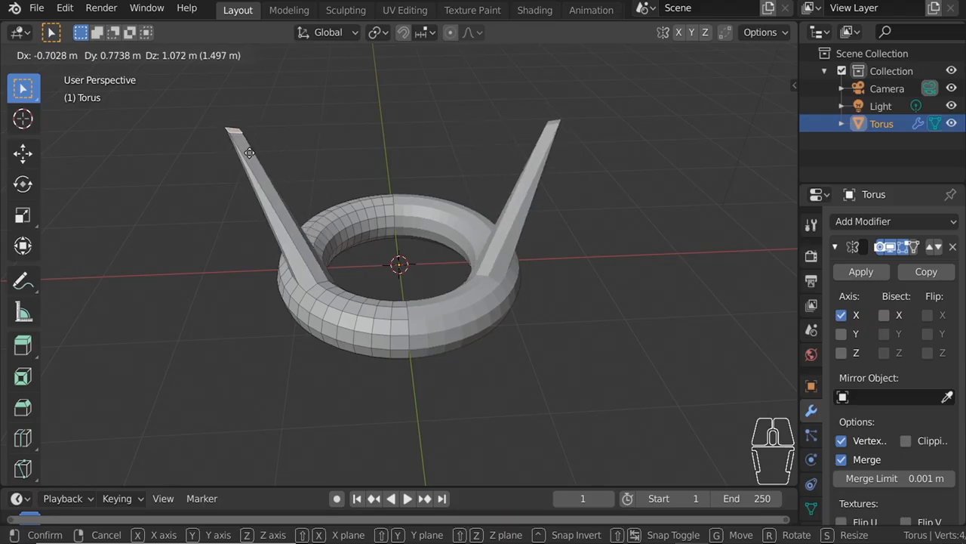
{"action": "left_click", "coordinate": [272, 151]}
{"action": "middle_click_drag", "start_coordinate": [361, 174], "coordinate": [340, 158]}
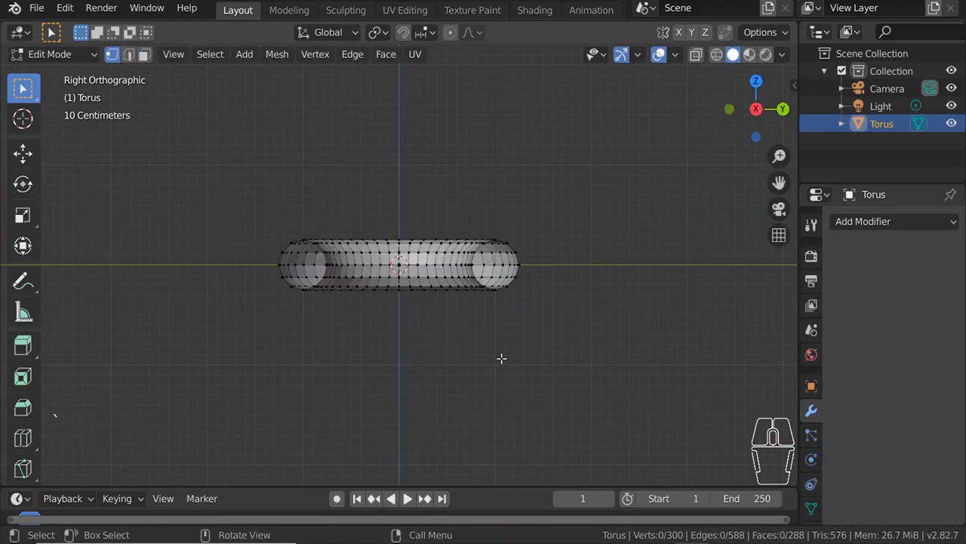
Step: Delete the vertices of the half torus's positive-Y side in wireframe, leaving a quarter, and return to solid Object Mode
{"action": "key", "text": "shift+z"}
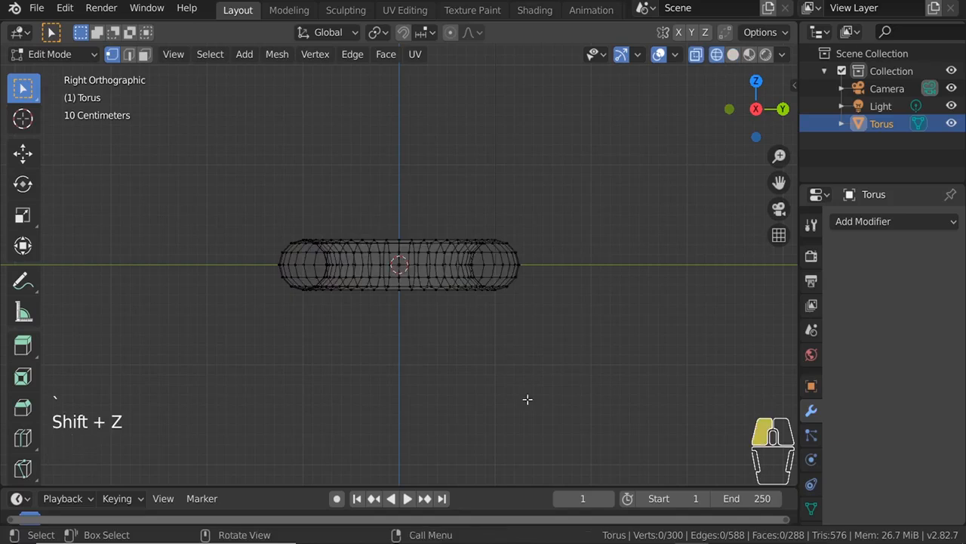
{"action": "left_click_drag", "start_coordinate": [527, 398], "coordinate": [410, 166]}
{"action": "key", "text": "x"}
{"action": "left_click", "coordinate": [410, 217]}
{"action": "mouse_move", "coordinate": [410, 217]}
{"action": "middle_mouse_down"}
{"action": "mouse_move", "coordinate": [486, 326]}
{"action": "mouse_move", "coordinate": [496, 294]}
{"action": "mouse_move", "coordinate": [360, 257]}
{"action": "middle_mouse_up"}
{"action": "key", "text": "shift+z"}
{"action": "key", "text": "Tab"}
Step: Add a Mirror modifier to the quarter torus and enable both its X and Y axes
{"action": "left_click", "coordinate": [890, 221]}
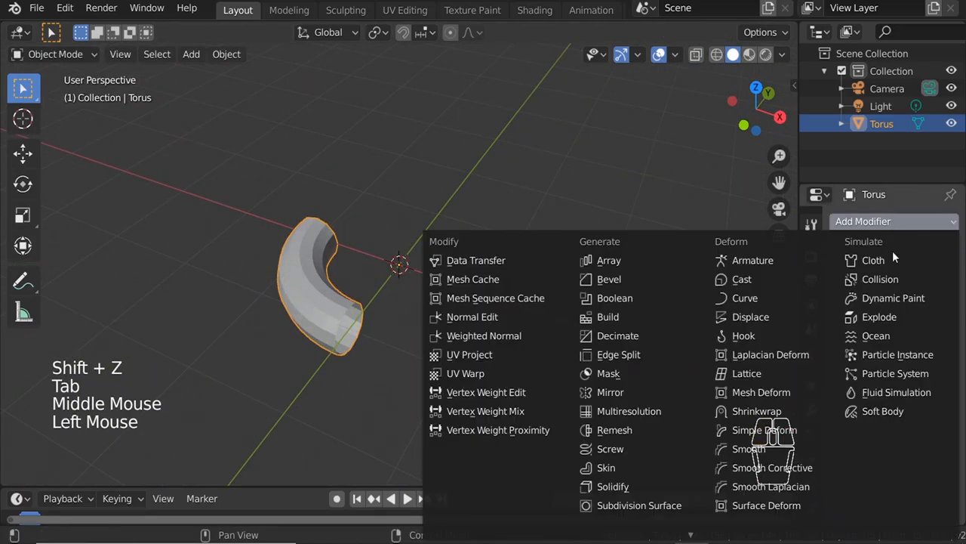
{"action": "left_click", "coordinate": [641, 390]}
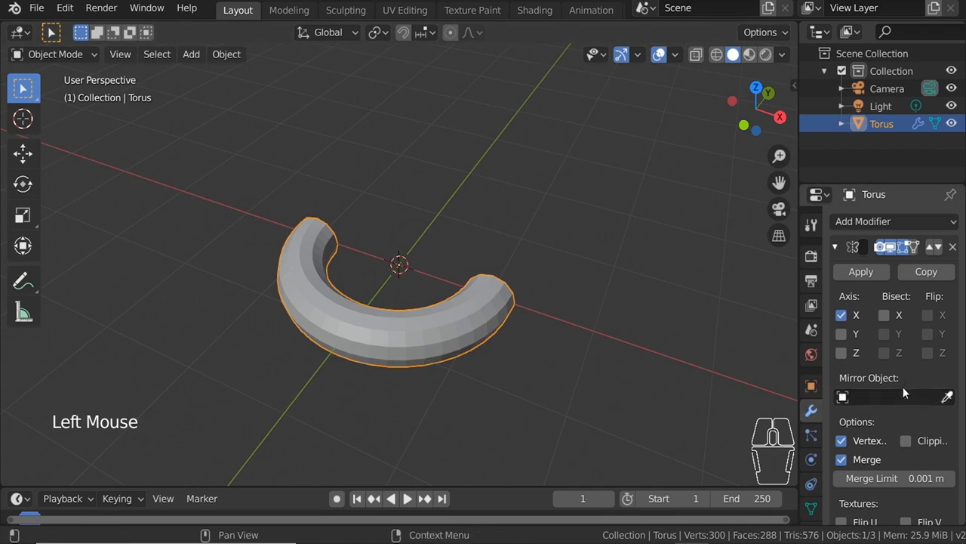
{"action": "left_click", "coordinate": [842, 315]}
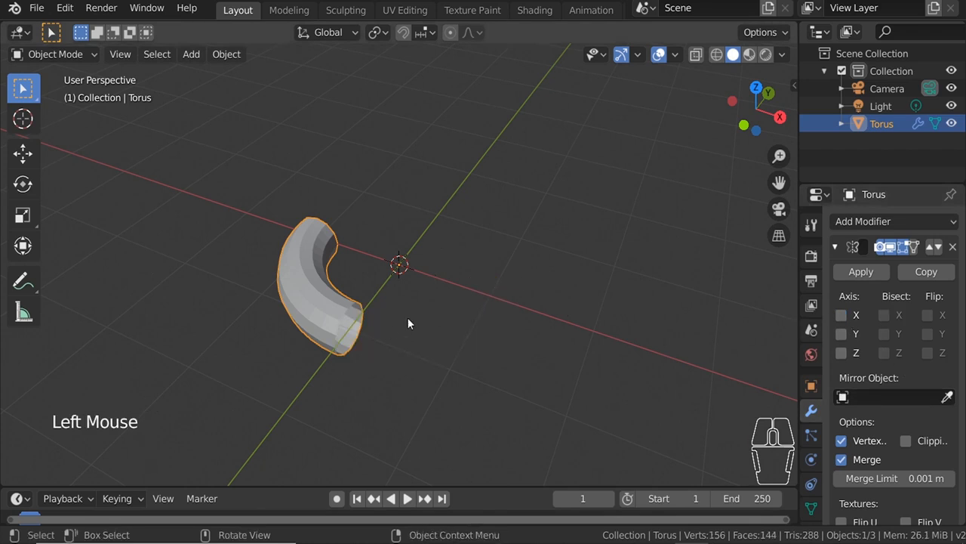
{"action": "left_click", "coordinate": [841, 315]}
{"action": "left_click", "coordinate": [842, 334]}
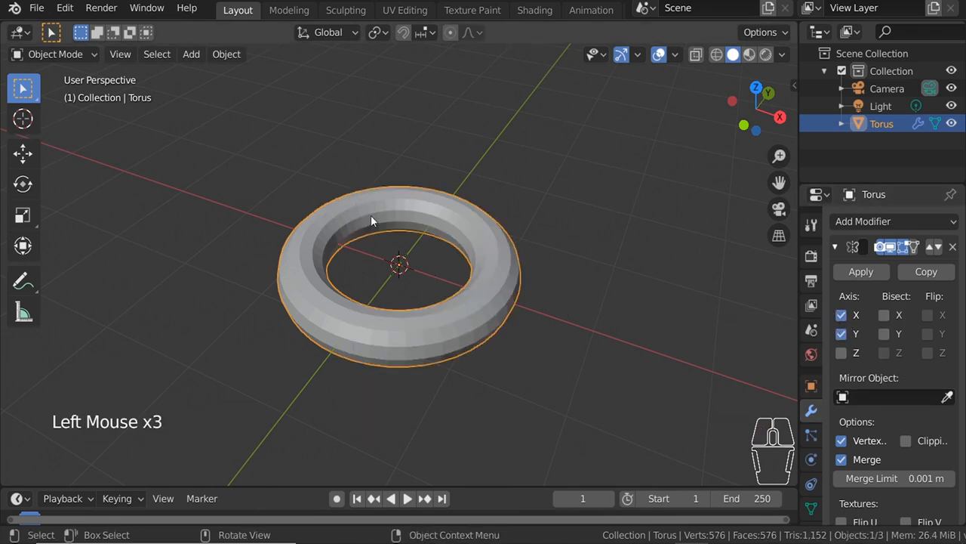
Step: In Edit Mode, pull one vertex of the quarter torus up by about 1.4 m and examine the mirrored spikes from several sides
{"action": "key", "text": "Tab"}
{"action": "middle_click_drag", "start_coordinate": [456, 268], "coordinate": [364, 278]}
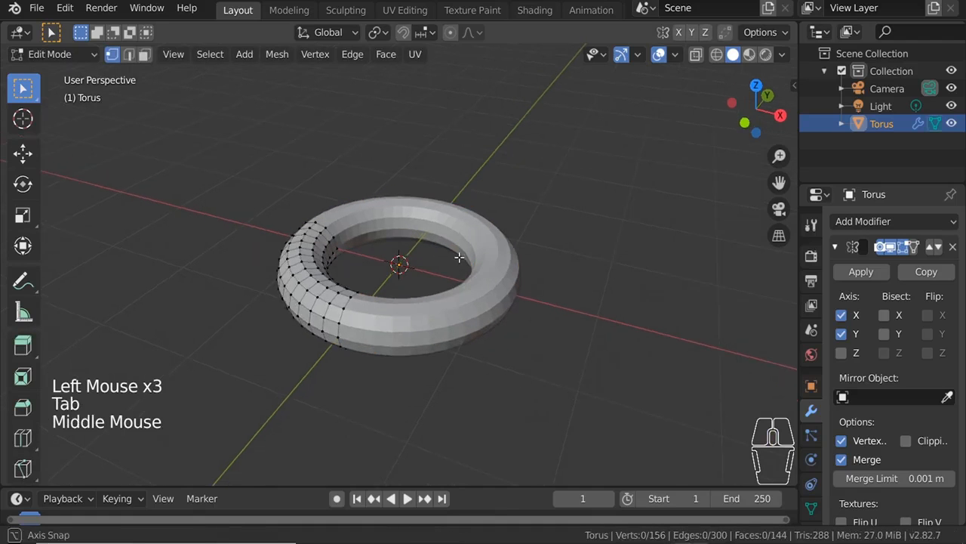
{"action": "left_click", "coordinate": [302, 270]}
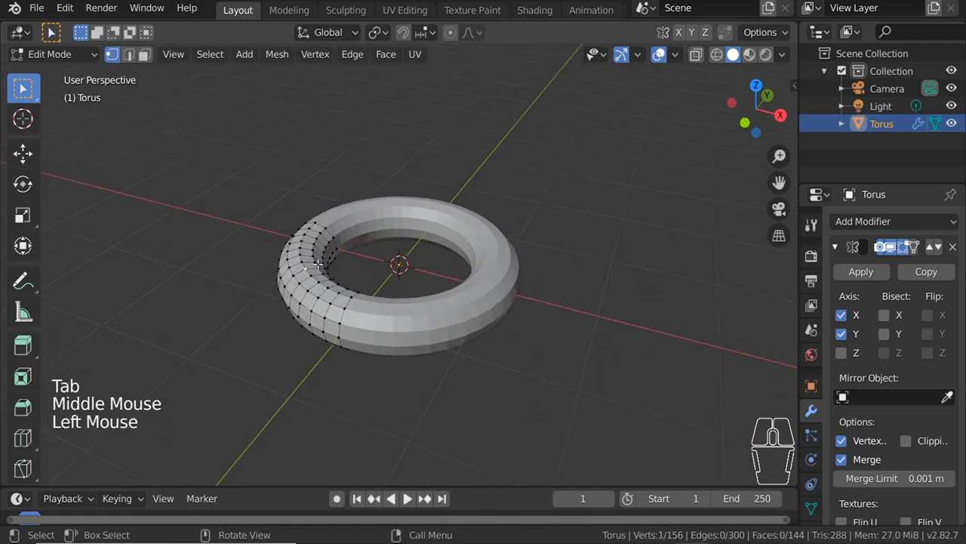
{"action": "key", "text": "g"}
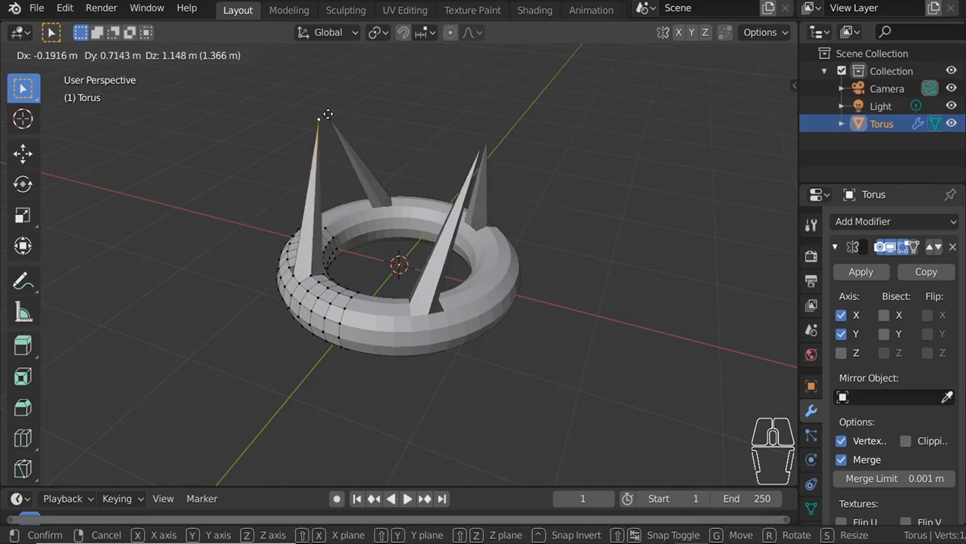
{"action": "left_click", "coordinate": [323, 116]}
{"action": "middle_click_drag", "start_coordinate": [323, 116], "coordinate": [605, 254]}
{"action": "key", "text": "ctrl+n"}
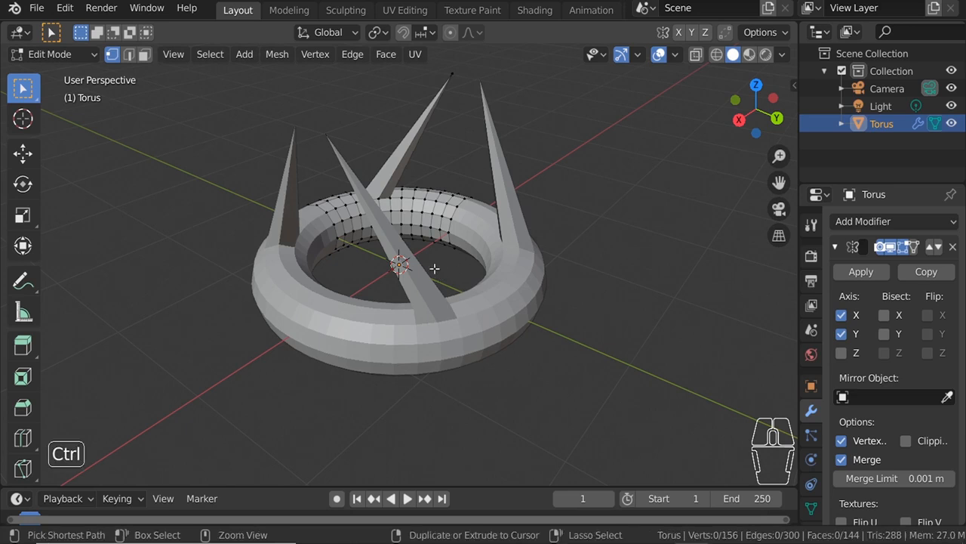
{"action": "middle_click_drag", "start_coordinate": [434, 267], "coordinate": [397, 274], "text": "ctrl"}
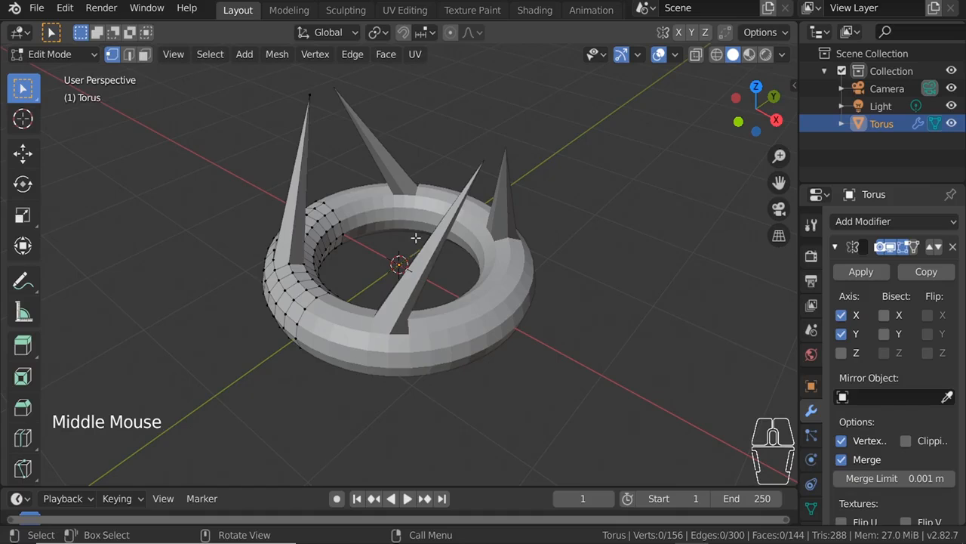
{"action": "middle_click_drag", "start_coordinate": [415, 238], "coordinate": [483, 234]}
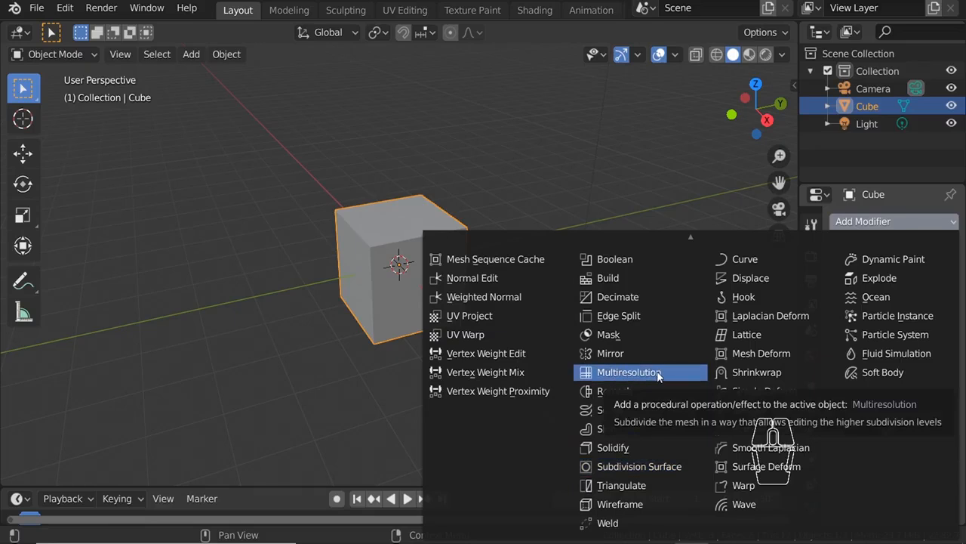
Step: Add a Subdivision Surface modifier to the cube and show it in wireframe shading
{"action": "left_click", "coordinate": [641, 466]}
{"action": "middle_click_drag", "start_coordinate": [539, 391], "coordinate": [552, 372]}
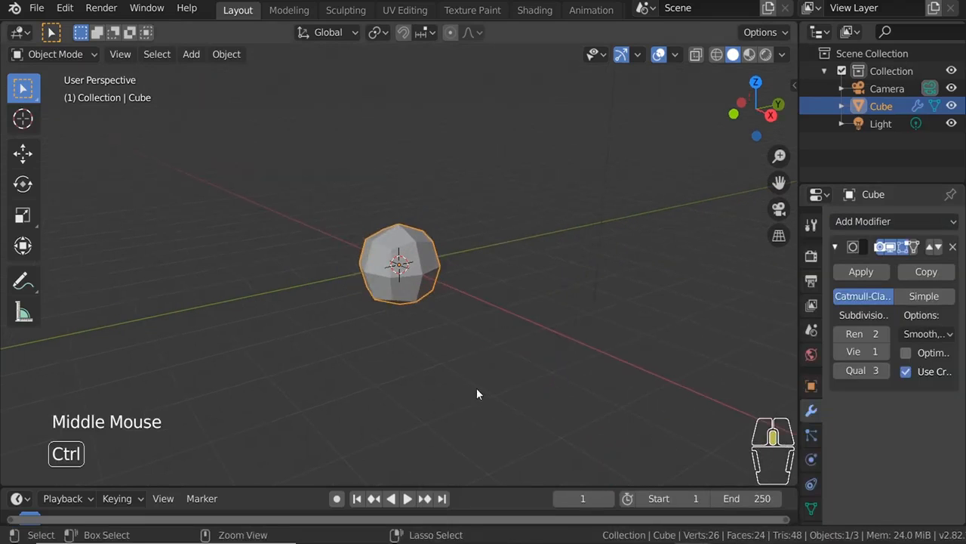
{"action": "middle_click_drag", "start_coordinate": [476, 392], "coordinate": [498, 337], "text": "ctrl"}
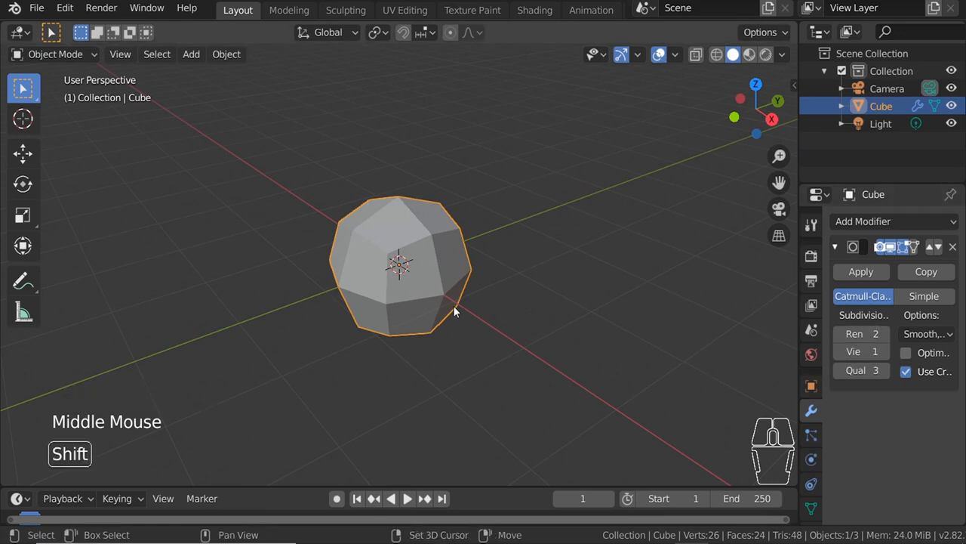
{"action": "key", "text": "shift+z"}
{"action": "middle_click_drag", "start_coordinate": [453, 295], "coordinate": [408, 310]}
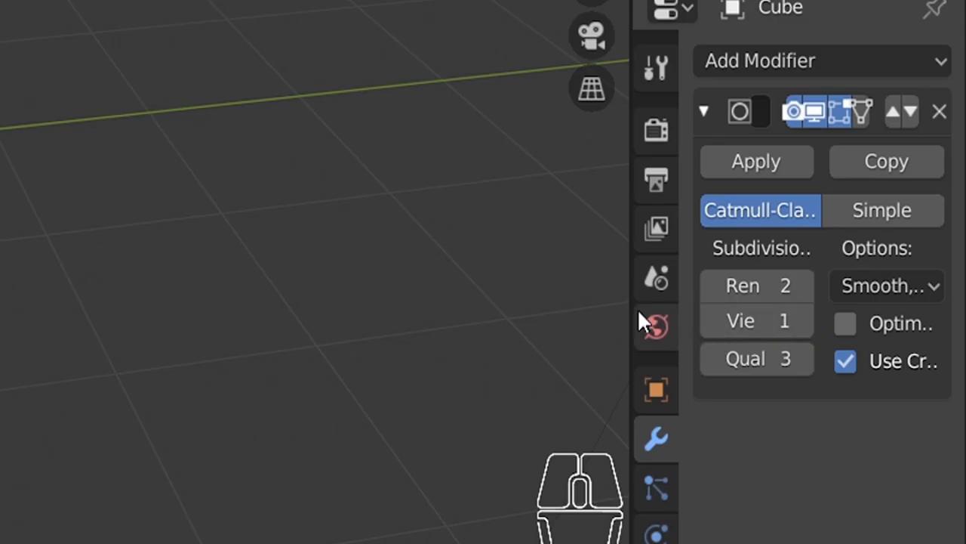
Step: Widen the properties editor and set the modifier's Viewport subdivisions to 3
{"action": "left_click_drag", "start_coordinate": [631, 310], "coordinate": [540, 326]}
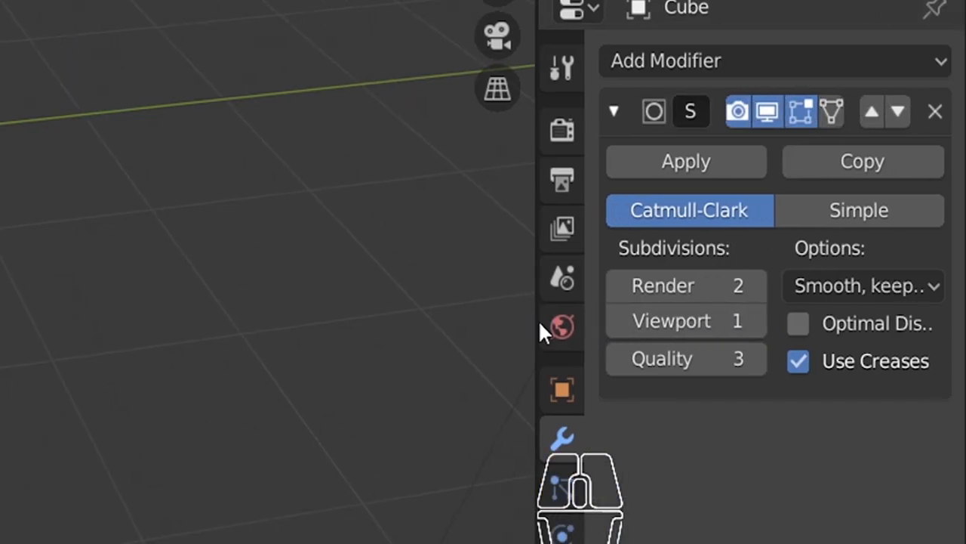
{"action": "left_click", "coordinate": [755, 321]}
{"action": "left_click", "coordinate": [754, 320]}
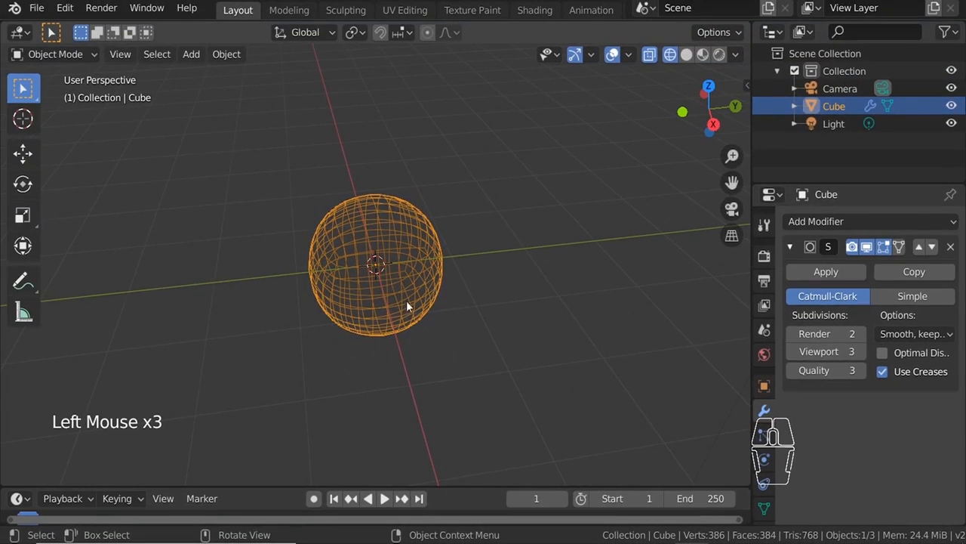
Step: Raise the Viewport subdivisions to 5 and examine the denser wireframe sphere up close
{"action": "middle_click_drag", "start_coordinate": [406, 301], "coordinate": [710, 293], "text": "ctrl"}
{"action": "left_click", "coordinate": [860, 351]}
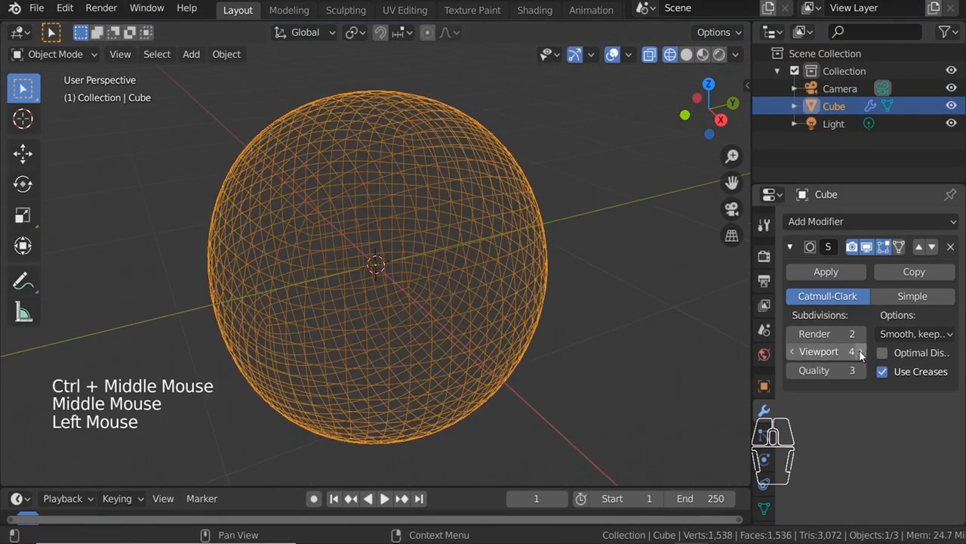
{"action": "left_click", "coordinate": [860, 352]}
{"action": "middle_click_drag", "start_coordinate": [408, 262], "coordinate": [680, 327]}
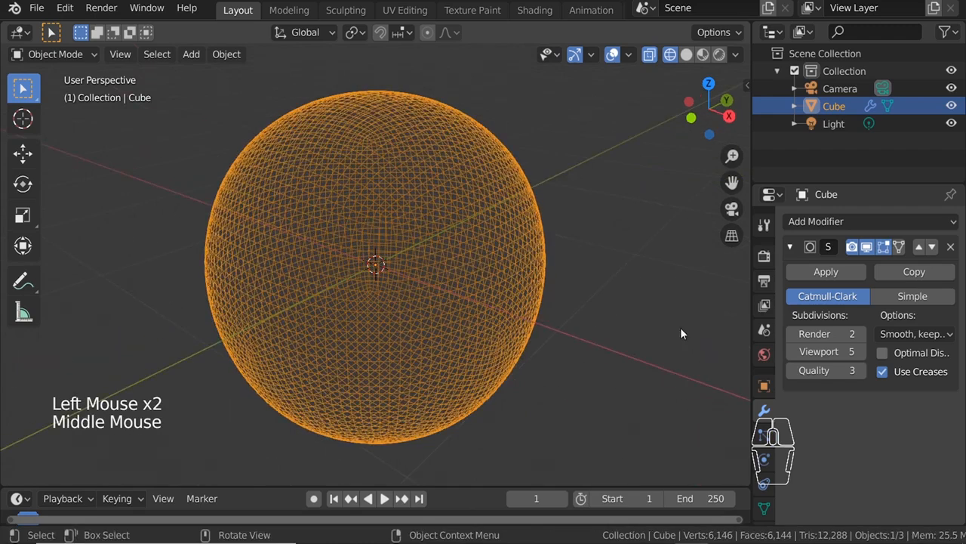
Step: Raise the Subdivision Surface modifier's Viewport subdivisions to 6 and examine the sphere in solid shading
{"action": "left_click", "coordinate": [867, 350]}
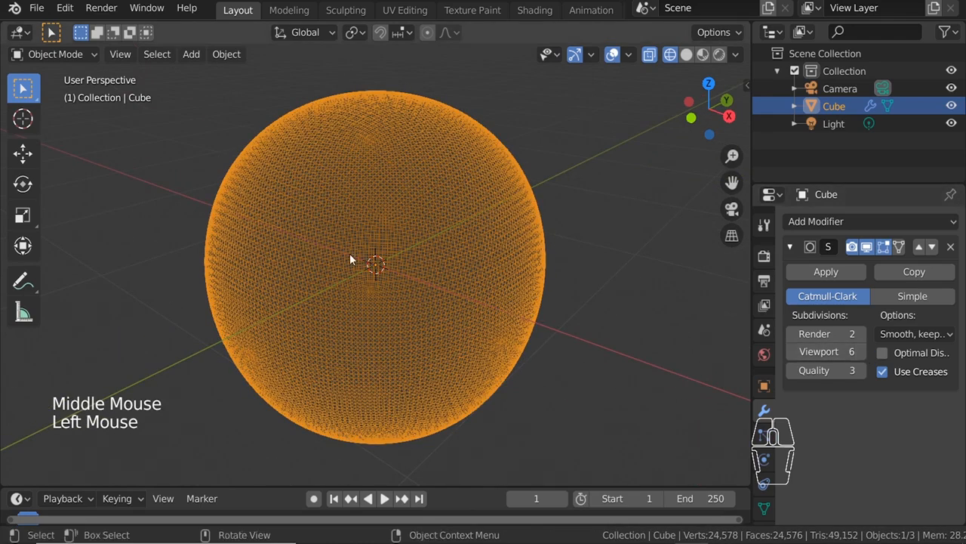
{"action": "key", "text": "shift+z"}
{"action": "mouse_move", "coordinate": [405, 283]}
{"action": "middle_mouse_down", "text": "ctrl"}
{"action": "mouse_move", "coordinate": [398, 317]}
{"action": "mouse_move", "coordinate": [419, 246]}
{"action": "mouse_move", "coordinate": [416, 266]}
{"action": "middle_mouse_up", "text": "ctrl"}
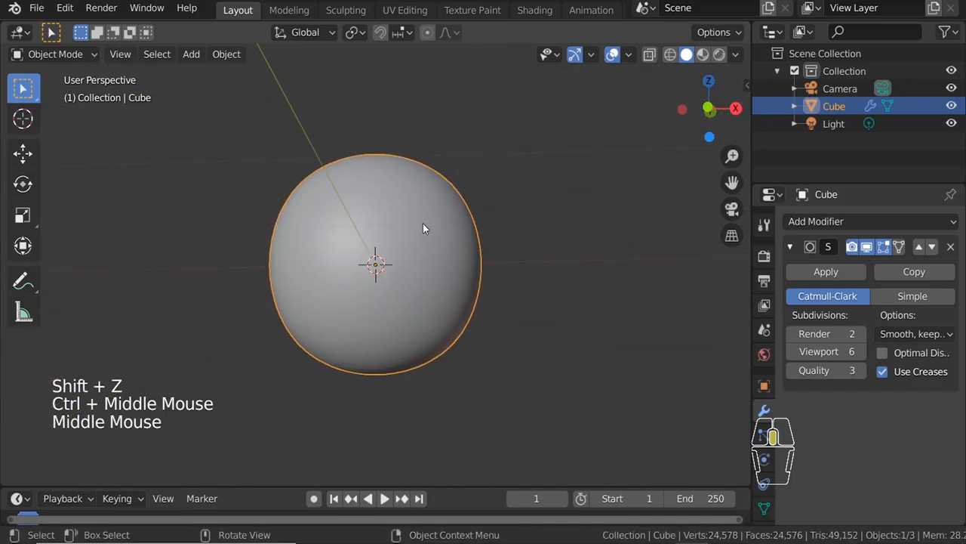
{"action": "middle_click_drag", "start_coordinate": [423, 228], "coordinate": [528, 291]}
Step: Lower the Viewport subdivisions to 2 to show coarser faceting on the sphere
{"action": "left_click", "coordinate": [789, 352]}
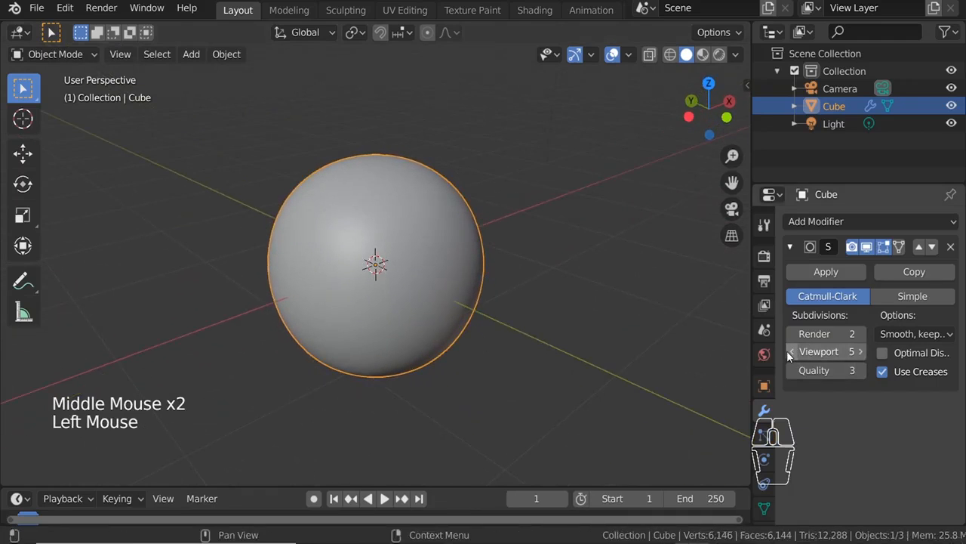
{"action": "left_click", "coordinate": [789, 352]}
{"action": "left_click", "coordinate": [789, 352]}
{"action": "left_click", "coordinate": [790, 352]}
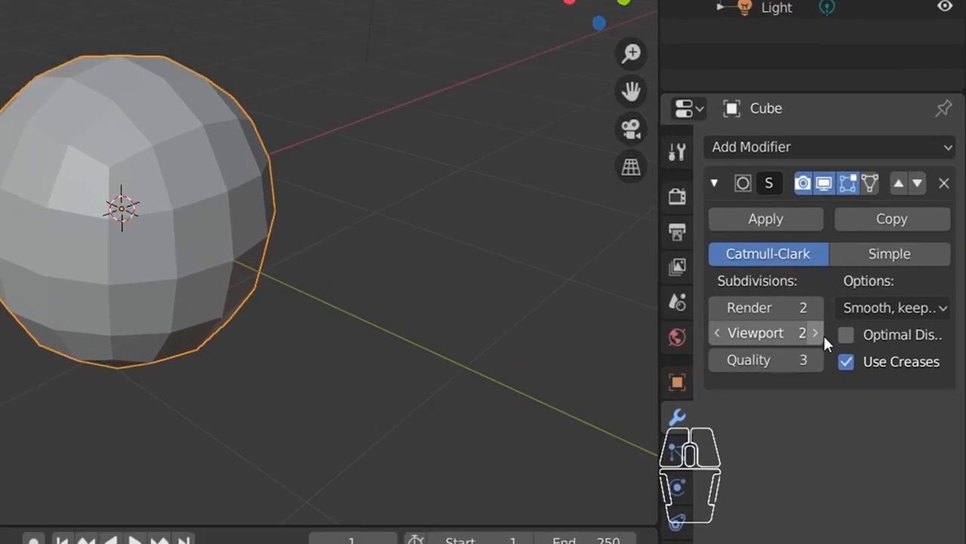
Step: Set the Render subdivisions to 3 and the Viewport subdivisions to 4, and shade the object smooth
{"action": "left_click", "coordinate": [862, 352]}
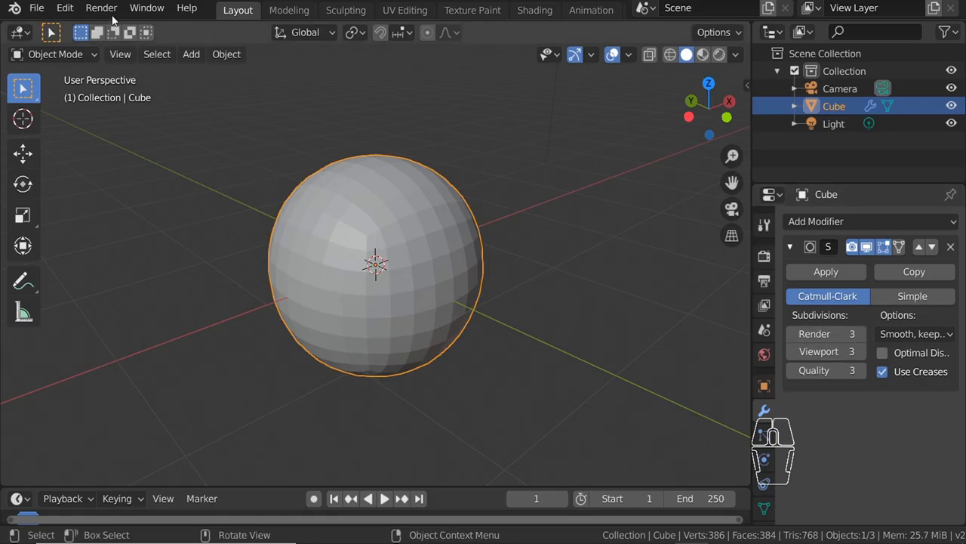
{"action": "left_click", "coordinate": [862, 353]}
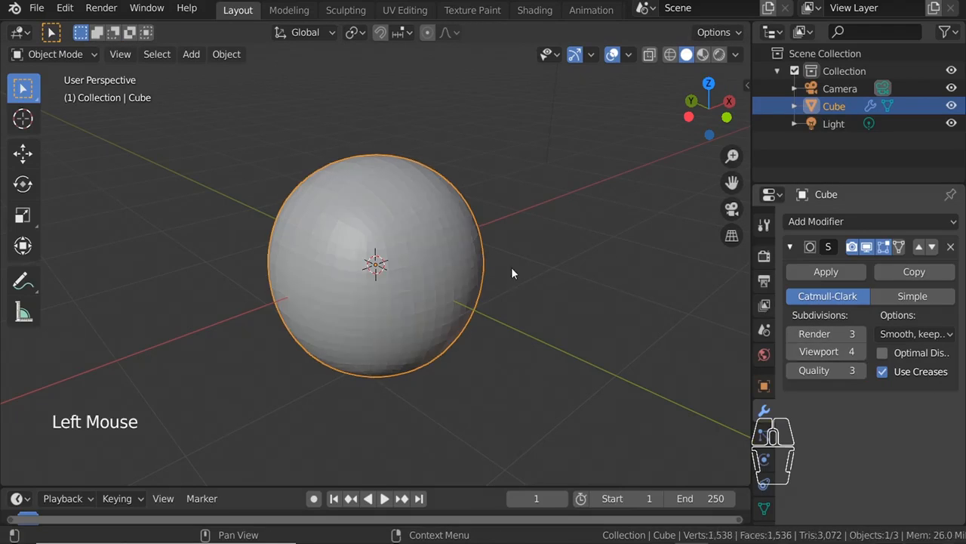
{"action": "right_click", "coordinate": [394, 245]}
{"action": "left_click", "coordinate": [396, 243]}
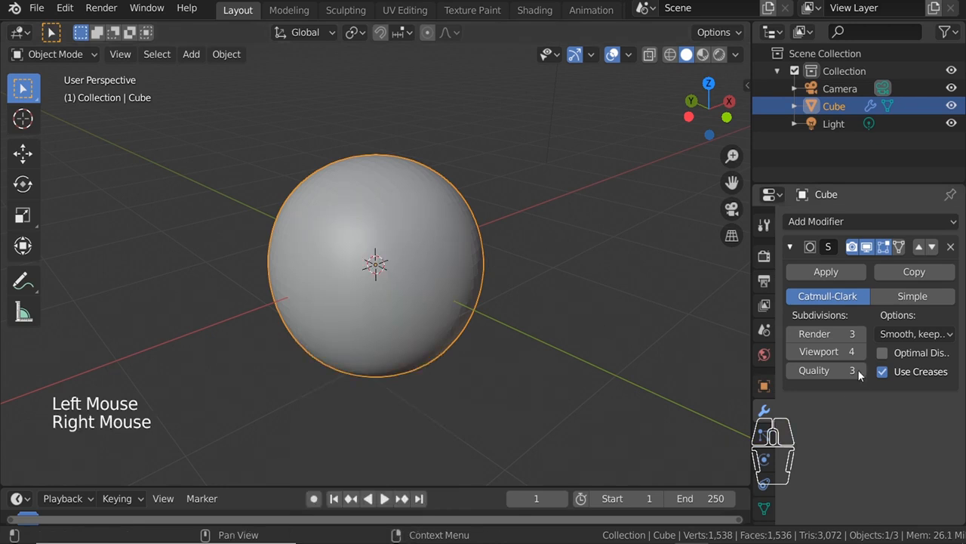
Step: Drop the Viewport subdivisions to 0 to compare with the original cube, and raise them back to 4
{"action": "left_click", "coordinate": [795, 352]}
{"action": "left_click", "coordinate": [797, 353]}
{"action": "left_click", "coordinate": [798, 353]}
{"action": "left_click", "coordinate": [797, 353]}
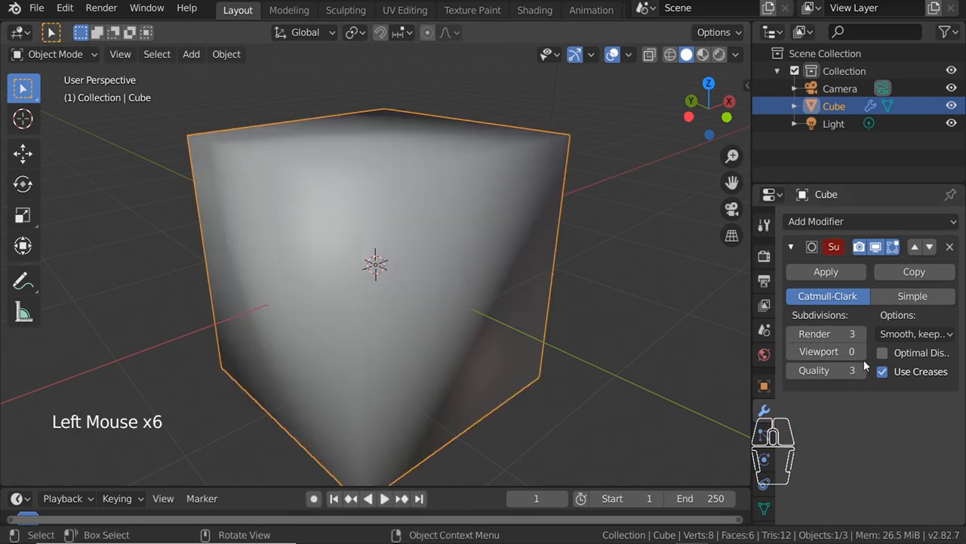
{"action": "left_click", "coordinate": [863, 353]}
{"action": "left_click", "coordinate": [861, 352]}
{"action": "left_click", "coordinate": [861, 352]}
{"action": "left_click", "coordinate": [861, 352]}
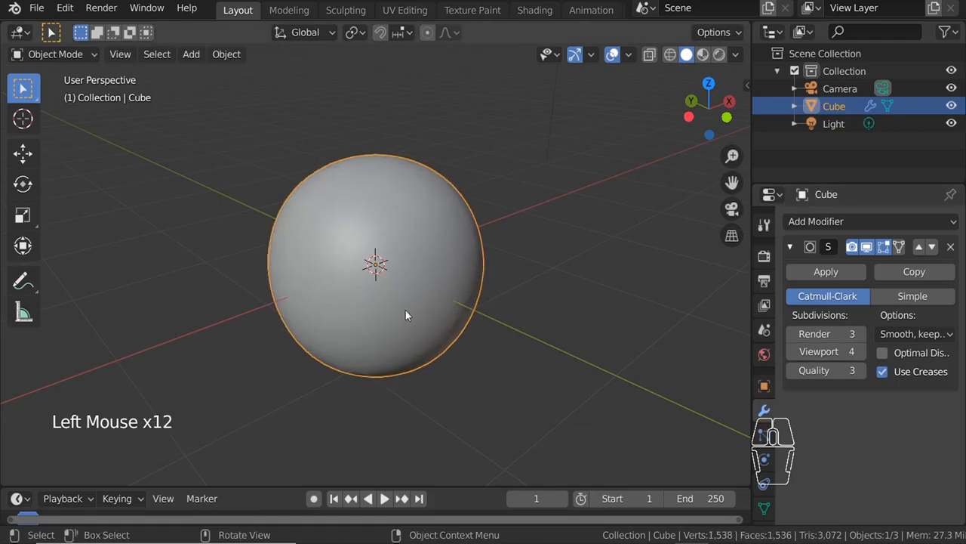
Step: Display the subdivided sphere in wireframe shading and examine its mesh both deselected and selected
{"action": "key", "text": "shift+z"}
{"action": "middle_click", "coordinate": [304, 315]}
{"action": "middle_click_drag", "start_coordinate": [304, 315], "coordinate": [393, 305]}
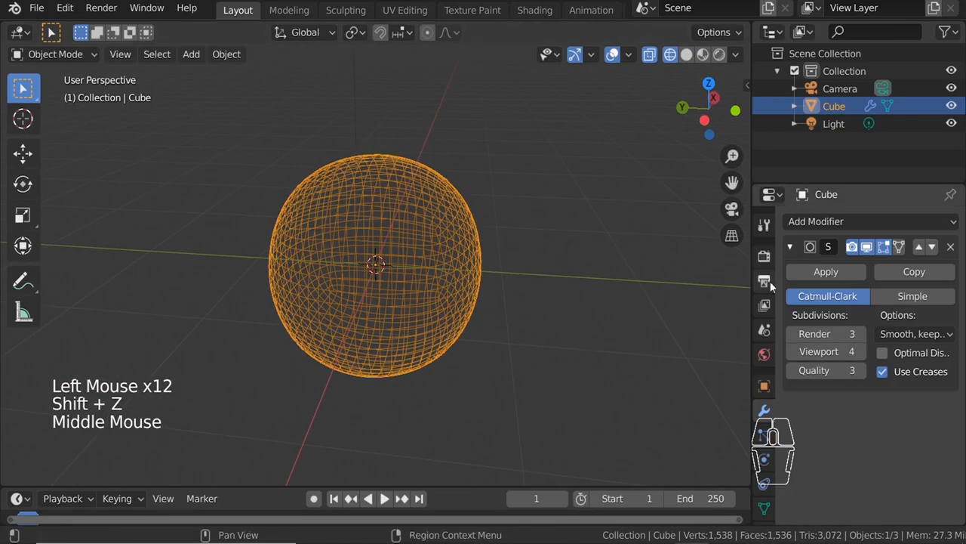
{"action": "left_click", "coordinate": [815, 221]}
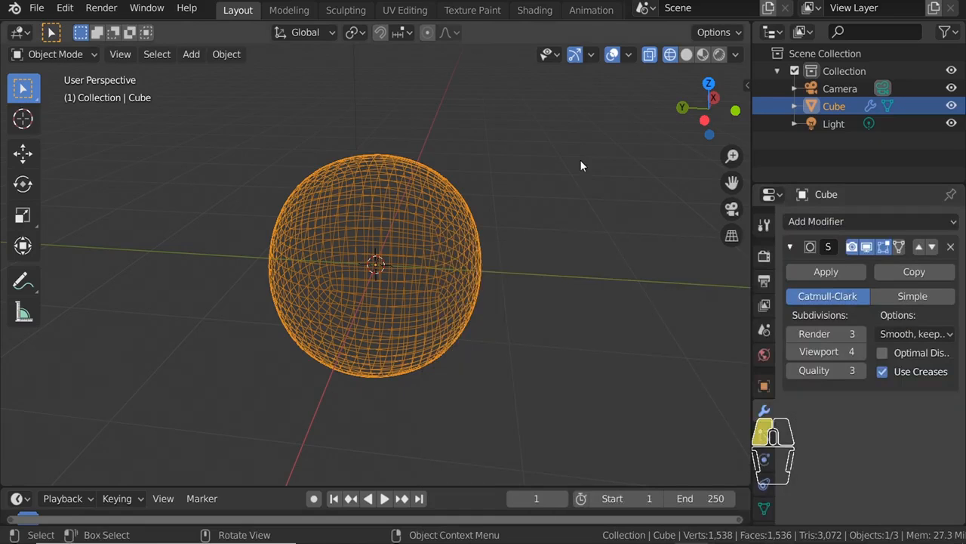
{"action": "left_click", "coordinate": [580, 159]}
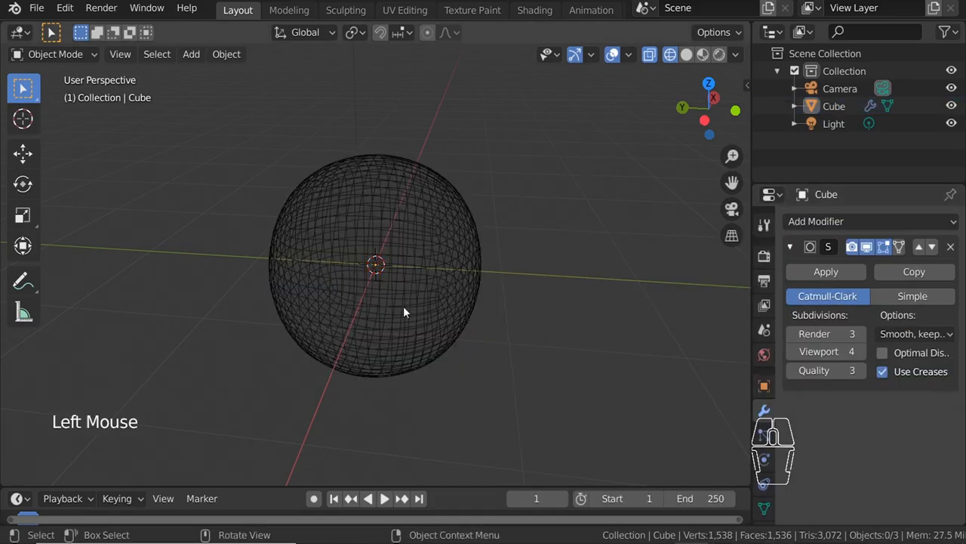
{"action": "left_click", "coordinate": [448, 331]}
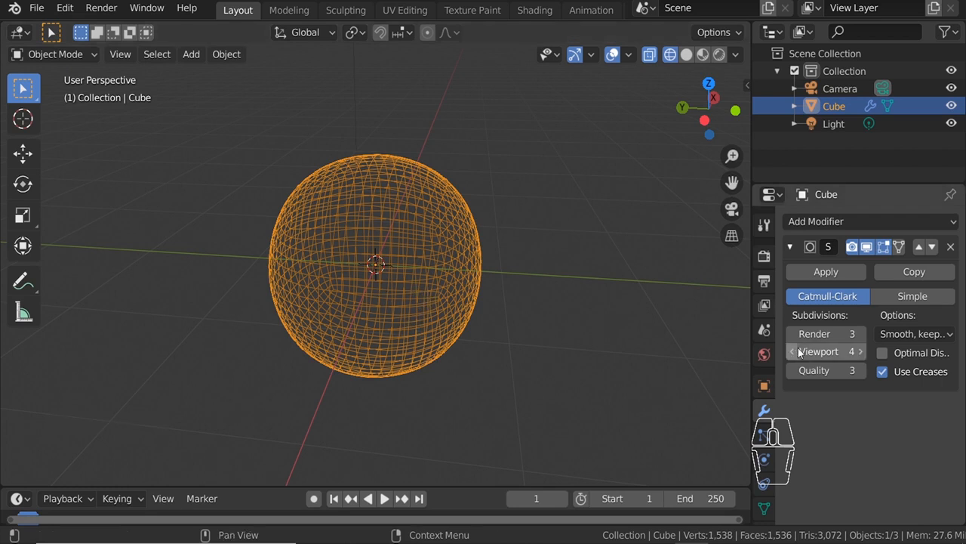
Step: Set the Viewport subdivisions to 5, compare solid and wireframe shading, and apply the Subdivision Surface modifier
{"action": "left_click", "coordinate": [861, 353]}
{"action": "key", "text": "shift+z"}
{"action": "key", "text": "shift+z"}
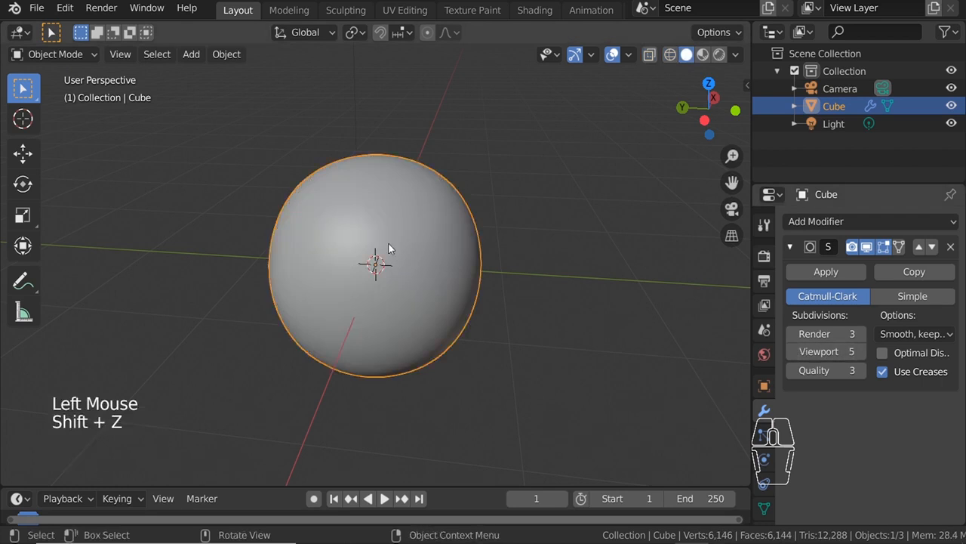
{"action": "middle_click_drag", "start_coordinate": [399, 296], "coordinate": [425, 271], "text": "ctrl"}
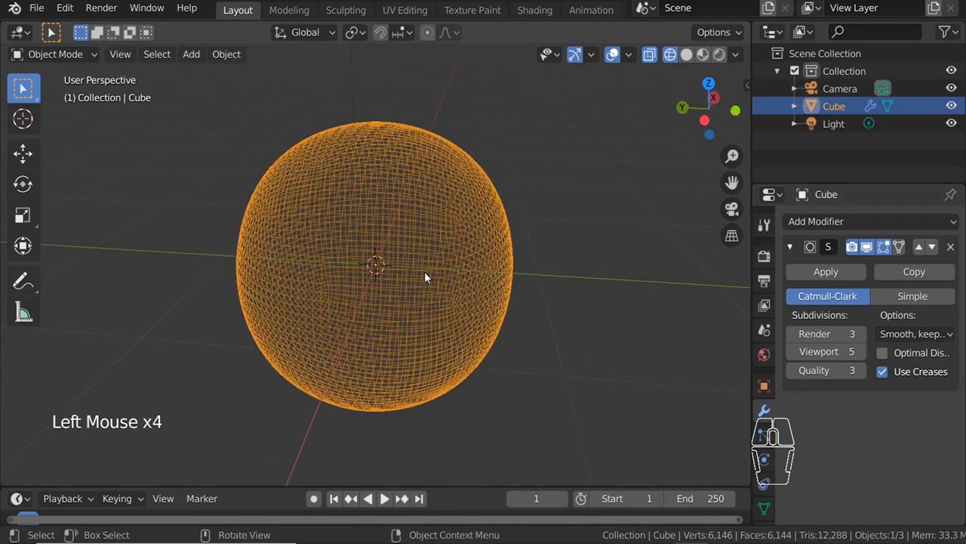
{"action": "left_click", "coordinate": [831, 273]}
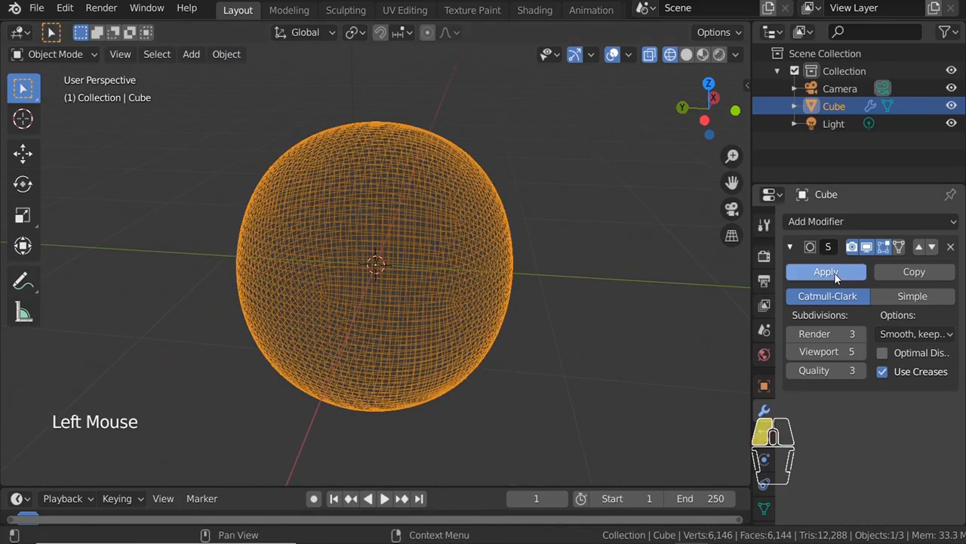
Step: Switch to the Sculpting workspace and sculpt curving raised strokes on the sphere with the 50 px Draw brush
{"action": "left_click", "coordinate": [346, 10]}
{"action": "mouse_move", "coordinate": [373, 216]}
{"action": "left_mouse_down"}
{"action": "mouse_move", "coordinate": [348, 312]}
{"action": "mouse_move", "coordinate": [491, 259]}
{"action": "mouse_move", "coordinate": [483, 151]}
{"action": "mouse_move", "coordinate": [420, 164]}
{"action": "mouse_move", "coordinate": [379, 284]}
{"action": "mouse_move", "coordinate": [514, 196]}
{"action": "left_mouse_up"}
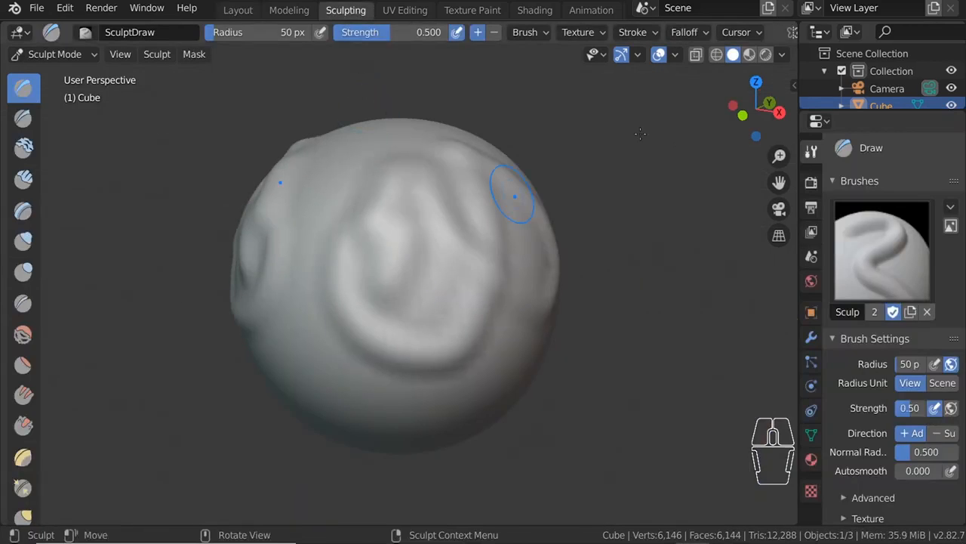
Step: Turn off the sculpting X symmetry and draw a stroke on another side of the sphere
{"action": "left_click", "coordinate": [709, 32]}
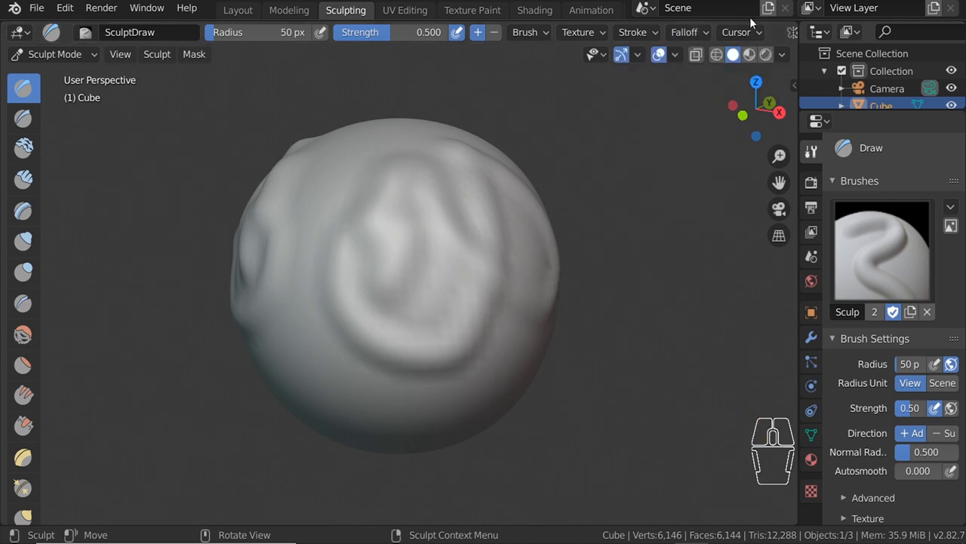
{"action": "scroll", "coordinate": [689, 36], "scroll_direction": "down", "scroll_amount": 5}
{"action": "left_click", "coordinate": [679, 32]}
{"action": "middle_click_drag", "start_coordinate": [484, 151], "coordinate": [385, 155]}
{"action": "mouse_move", "coordinate": [407, 219]}
{"action": "left_mouse_down"}
{"action": "mouse_move", "coordinate": [352, 319]}
{"action": "mouse_move", "coordinate": [476, 273]}
{"action": "mouse_move", "coordinate": [388, 181]}
{"action": "mouse_move", "coordinate": [406, 276]}
{"action": "left_mouse_up"}
{"action": "mouse_move", "coordinate": [405, 277]}
{"action": "middle_mouse_down"}
{"action": "mouse_move", "coordinate": [345, 244]}
{"action": "mouse_move", "coordinate": [354, 258]}
{"action": "middle_mouse_up"}
Step: Set the Draw brush strength to 1.000 and sculpt a more pronounced stroke on the sphere
{"action": "key", "text": "shift+f"}
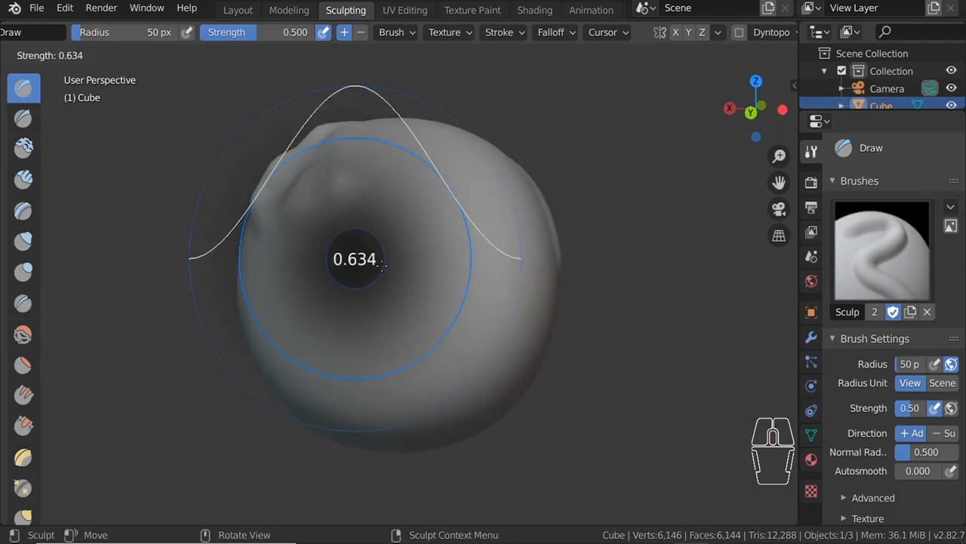
{"action": "left_click", "coordinate": [463, 282]}
{"action": "mouse_move", "coordinate": [352, 249]}
{"action": "left_mouse_down"}
{"action": "mouse_move", "coordinate": [360, 274]}
{"action": "mouse_move", "coordinate": [449, 358]}
{"action": "mouse_move", "coordinate": [463, 159]}
{"action": "mouse_move", "coordinate": [446, 197]}
{"action": "left_mouse_up"}
{"action": "mouse_move", "coordinate": [446, 196]}
{"action": "middle_mouse_down"}
{"action": "mouse_move", "coordinate": [356, 214]}
{"action": "mouse_move", "coordinate": [388, 214]}
{"action": "middle_mouse_up"}
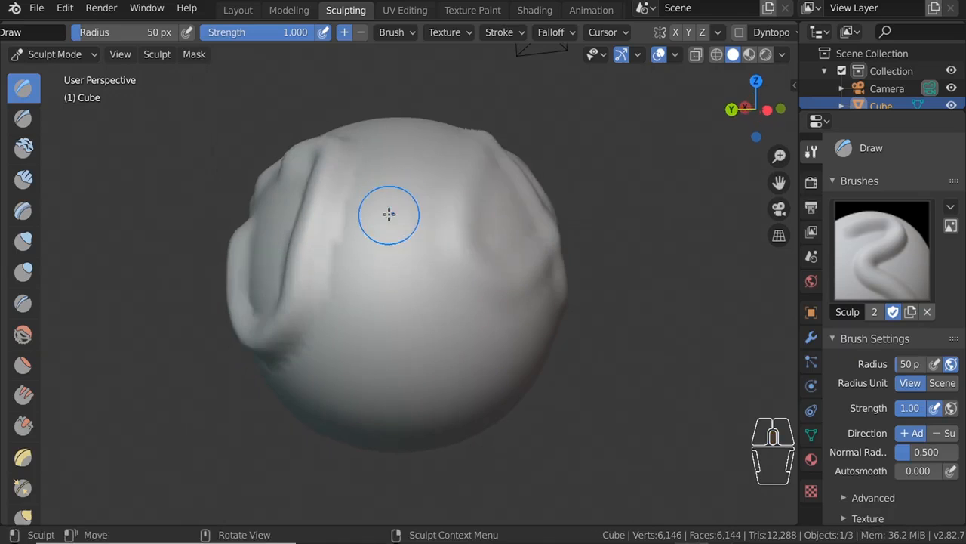
Step: Sculpt a stroke on the sphere in wireframe shading and return to solid shading
{"action": "key", "text": "shift+z"}
{"action": "left_click_drag", "start_coordinate": [386, 226], "coordinate": [398, 391]}
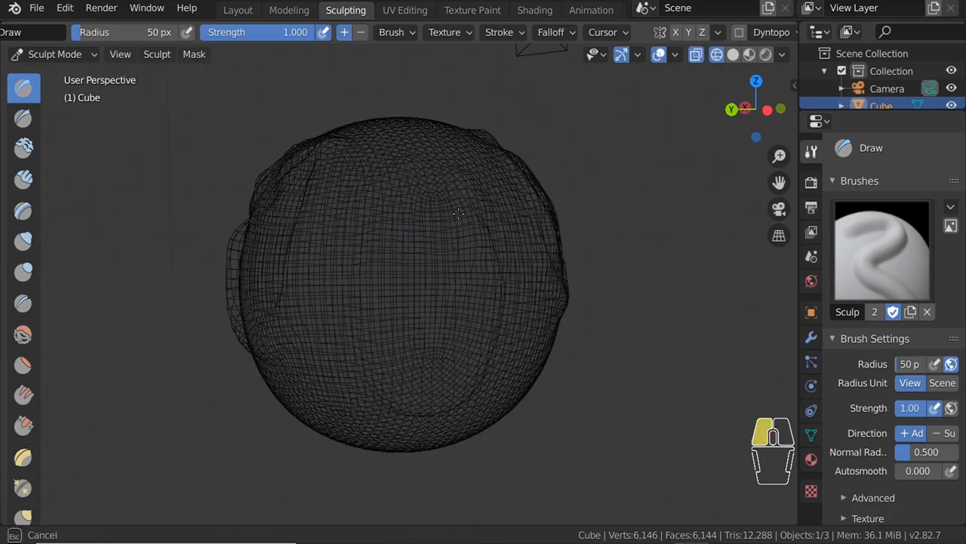
{"action": "key", "text": "shift+z"}
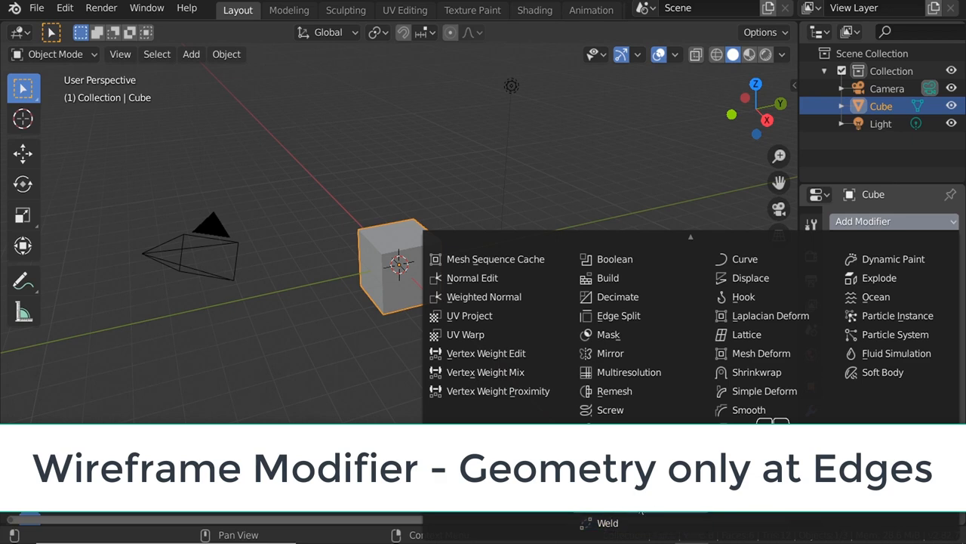
Step: Add a Wireframe modifier to the default cube and examine the edge frame up close
{"action": "left_click", "coordinate": [626, 539]}
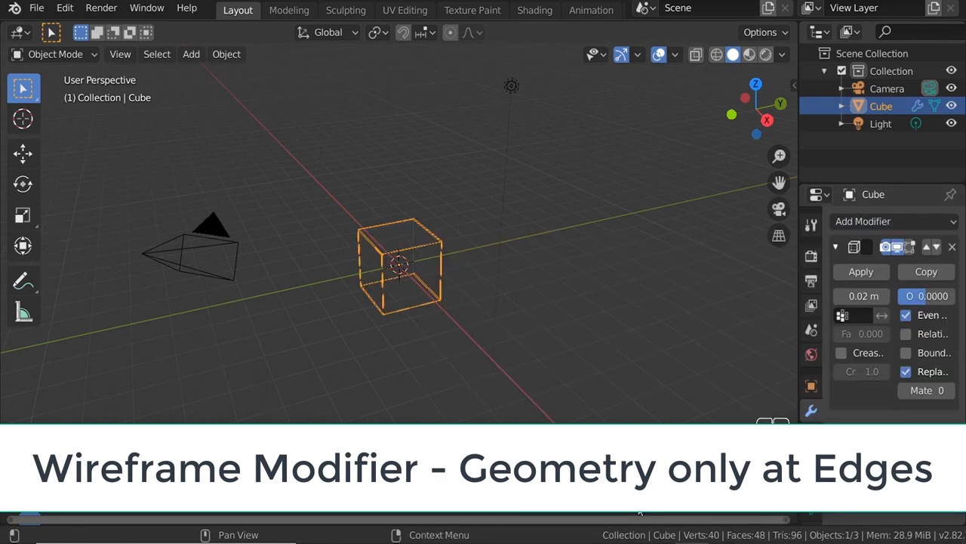
{"action": "middle_click_drag", "start_coordinate": [465, 378], "coordinate": [443, 232], "text": "ctrl"}
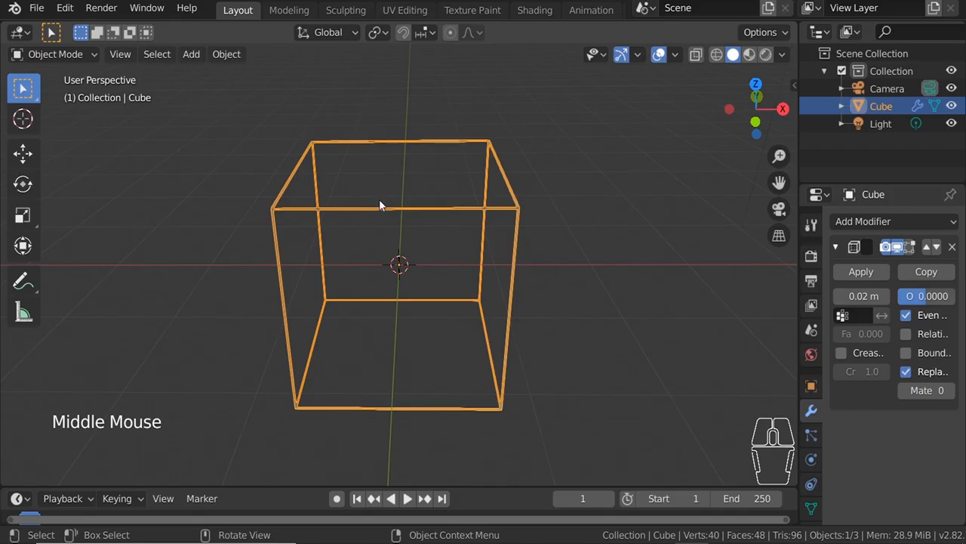
{"action": "middle_click_drag", "start_coordinate": [279, 198], "coordinate": [355, 200]}
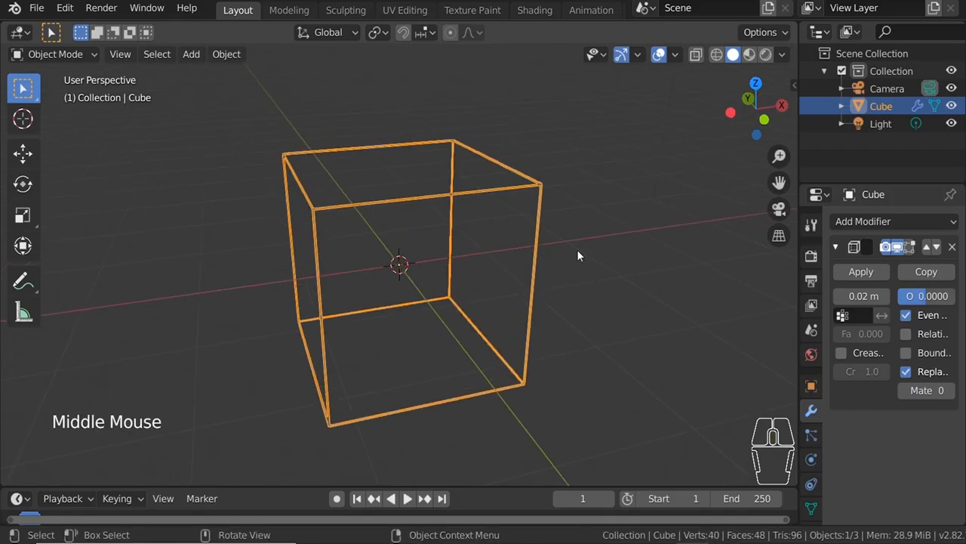
Step: Thicken the cube's wire frame by setting the Wireframe modifier's thickness to about 0.172 m
{"action": "left_click", "coordinate": [860, 296]}
{"action": "left_click_drag", "start_coordinate": [861, 296], "coordinate": [767, 299]}
{"action": "middle_click_drag", "start_coordinate": [367, 302], "coordinate": [574, 283]}
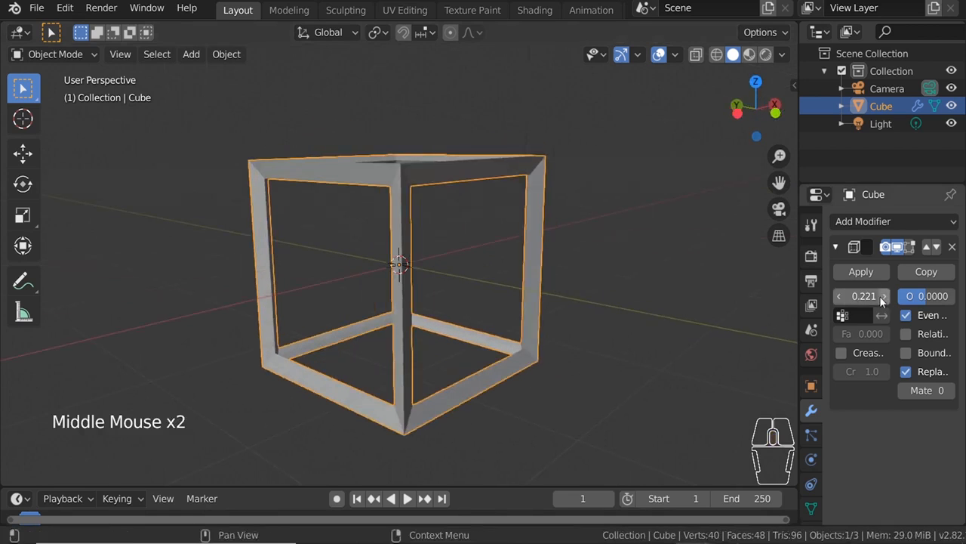
{"action": "left_click_drag", "start_coordinate": [882, 300], "coordinate": [861, 301]}
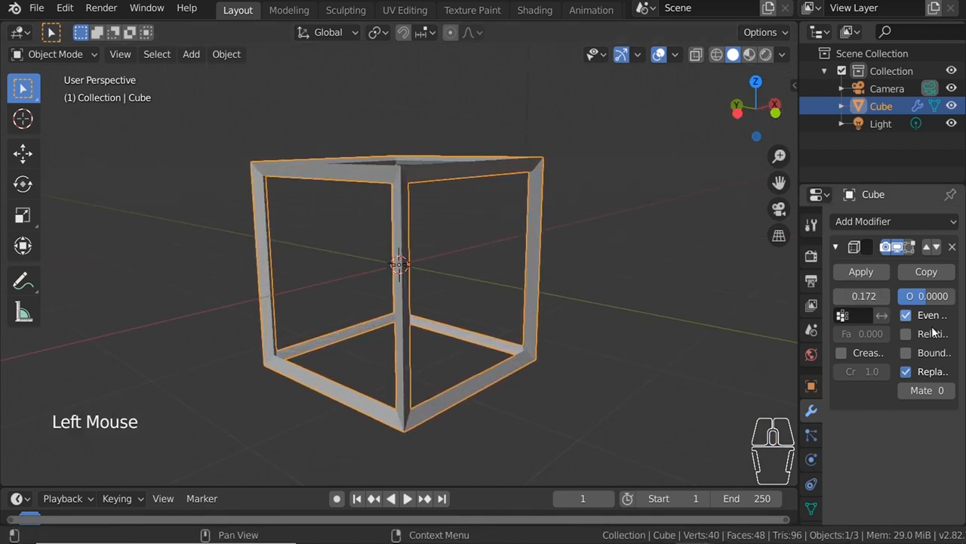
Step: Enable Relative Thickness and disable Even Thickness on the Wireframe modifier, and examine the frame from another side
{"action": "left_click", "coordinate": [931, 335]}
{"action": "left_click", "coordinate": [931, 334]}
{"action": "left_click", "coordinate": [931, 335]}
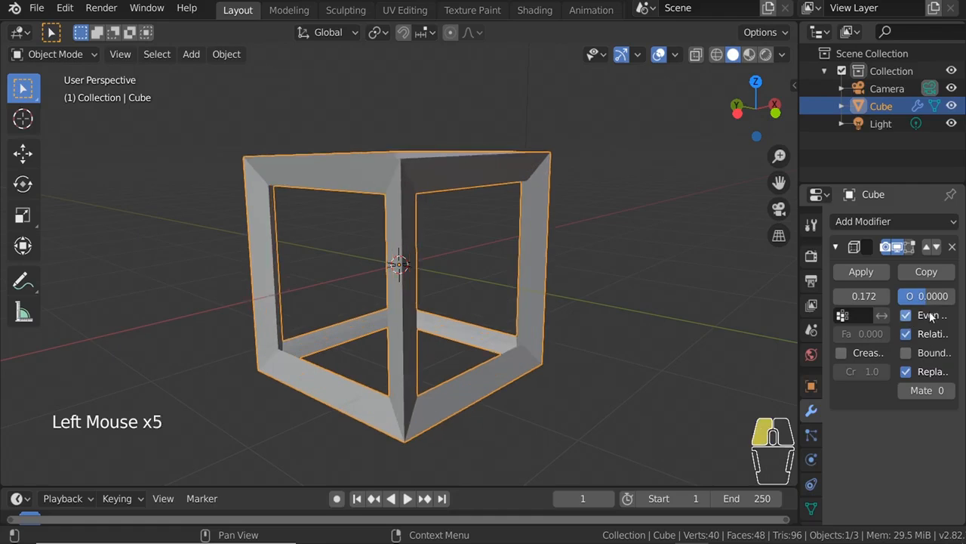
{"action": "left_click", "coordinate": [906, 316]}
{"action": "middle_click_drag", "start_coordinate": [507, 275], "coordinate": [444, 317]}
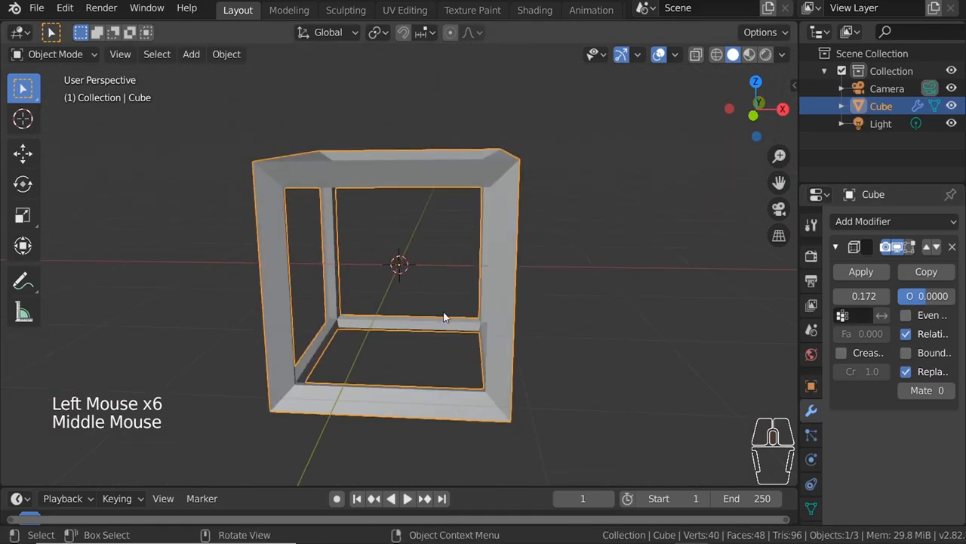
Step: Delete the wireframed cube and add a Monkey mesh in its place
{"action": "key", "text": "x"}
{"action": "left_click", "coordinate": [377, 224]}
{"action": "key", "text": "shift+a"}
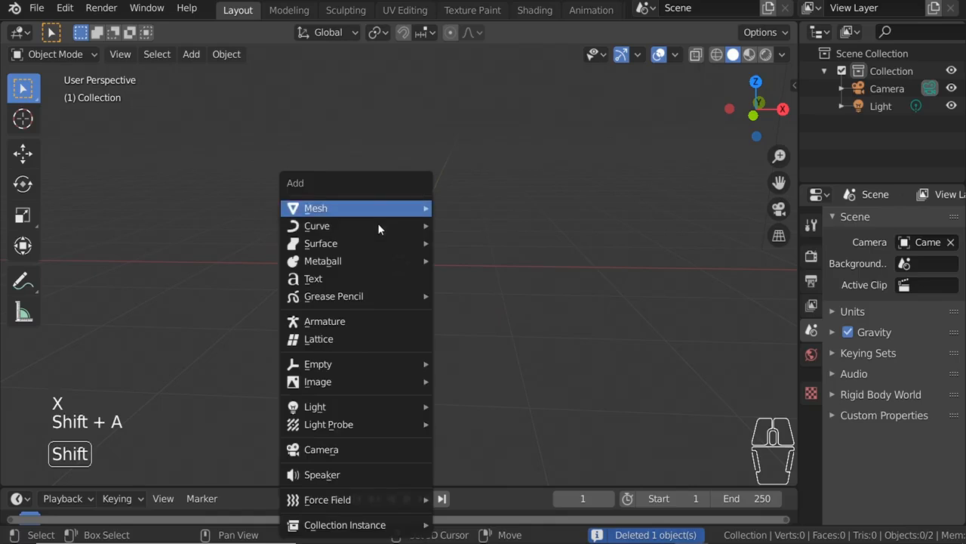
{"action": "mouse_move", "coordinate": [387, 208]}
{"action": "left_click", "coordinate": [508, 371]}
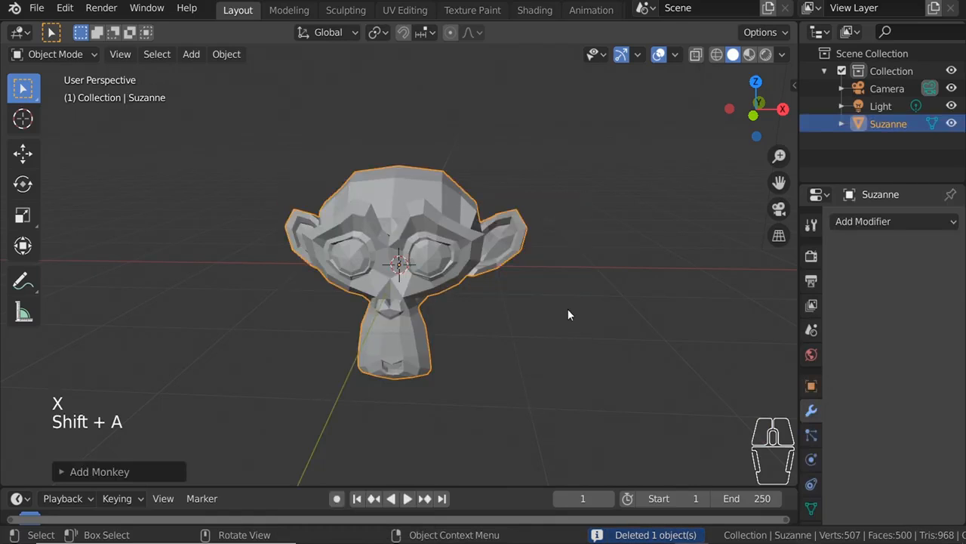
Step: Add a Wireframe modifier to the monkey head and examine its edge structure up close
{"action": "left_click", "coordinate": [875, 222]}
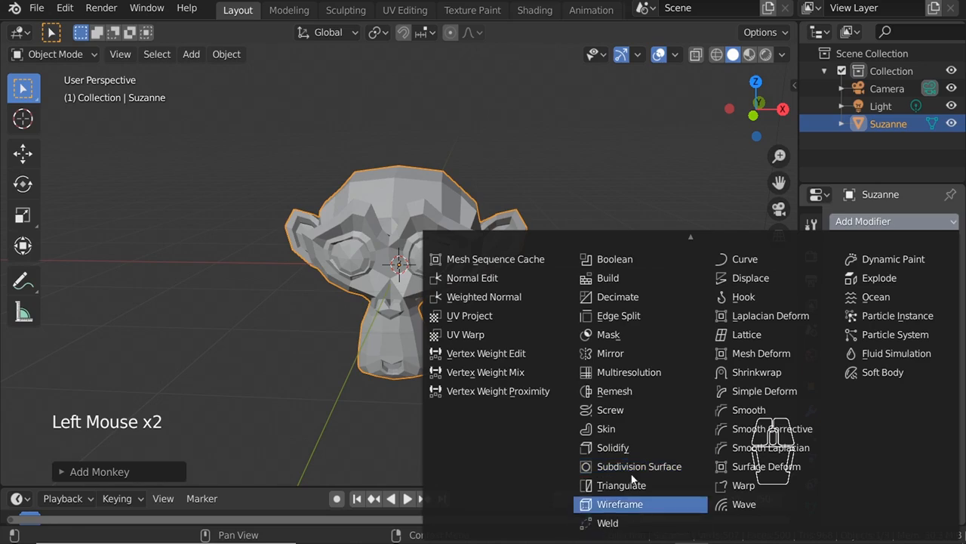
{"action": "left_click", "coordinate": [638, 504]}
{"action": "middle_click_drag", "start_coordinate": [439, 340], "coordinate": [387, 196], "text": "ctrl"}
{"action": "middle_click_drag", "start_coordinate": [428, 247], "coordinate": [337, 231]}
Step: Set the monkey's wireframe thickness to about 0.052 m with Relative Thickness enabled and examine the result
{"action": "left_click_drag", "start_coordinate": [864, 296], "coordinate": [942, 332]}
{"action": "left_click", "coordinate": [942, 332]}
{"action": "scroll", "coordinate": [567, 239], "scroll_direction": "up", "scroll_amount": 2}
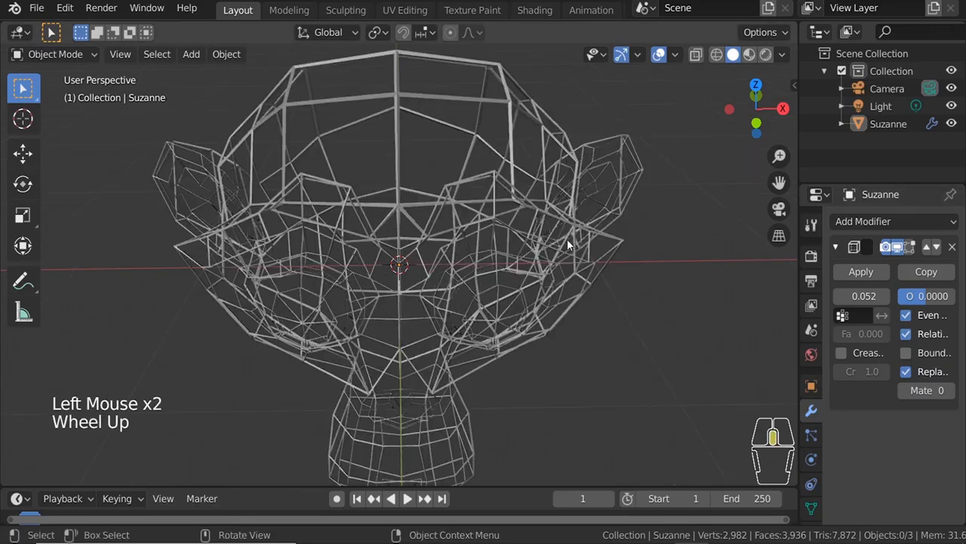
{"action": "middle_click_drag", "start_coordinate": [567, 238], "coordinate": [568, 216]}
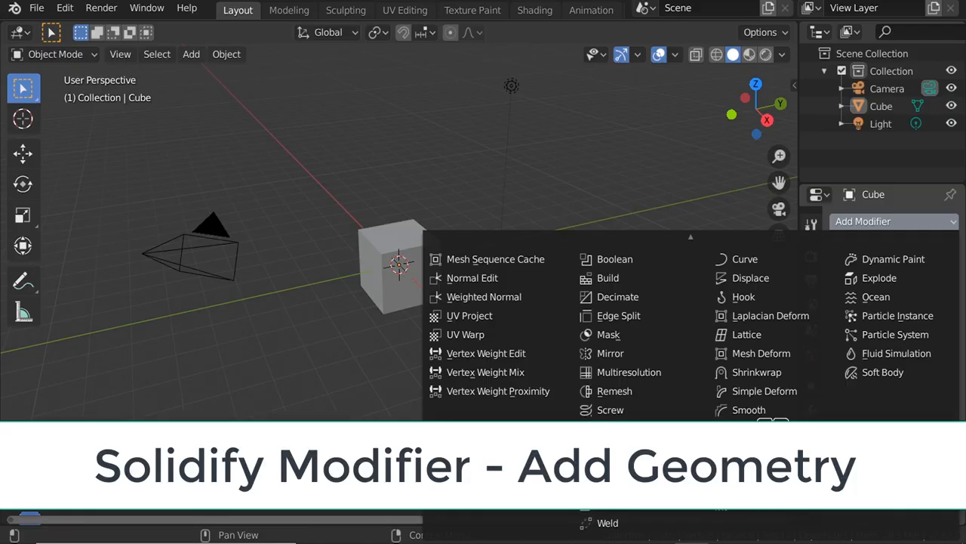
Step: Delete the default cube and add a Plane mesh in its place
{"action": "left_click", "coordinate": [440, 260]}
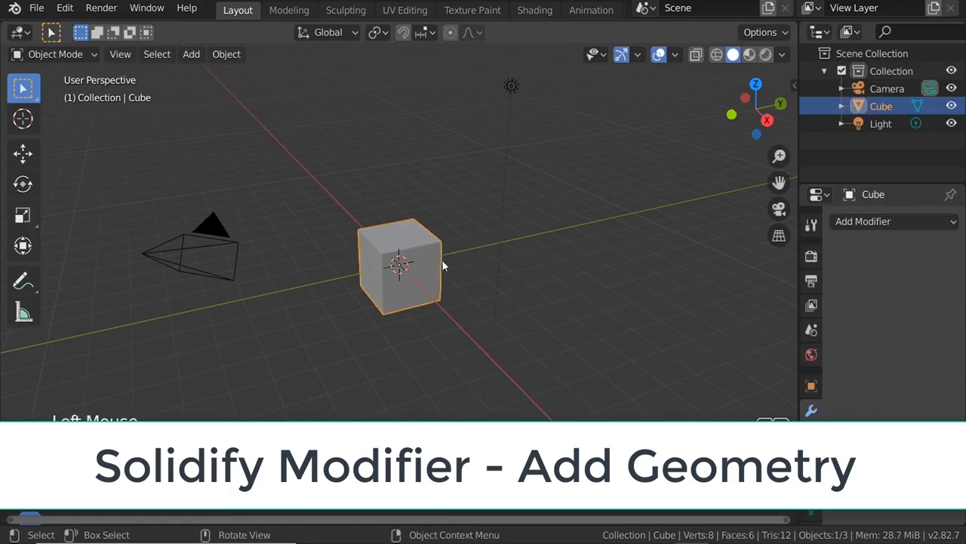
{"action": "key", "text": "x"}
{"action": "left_click", "coordinate": [439, 261]}
{"action": "key", "text": "shift+a"}
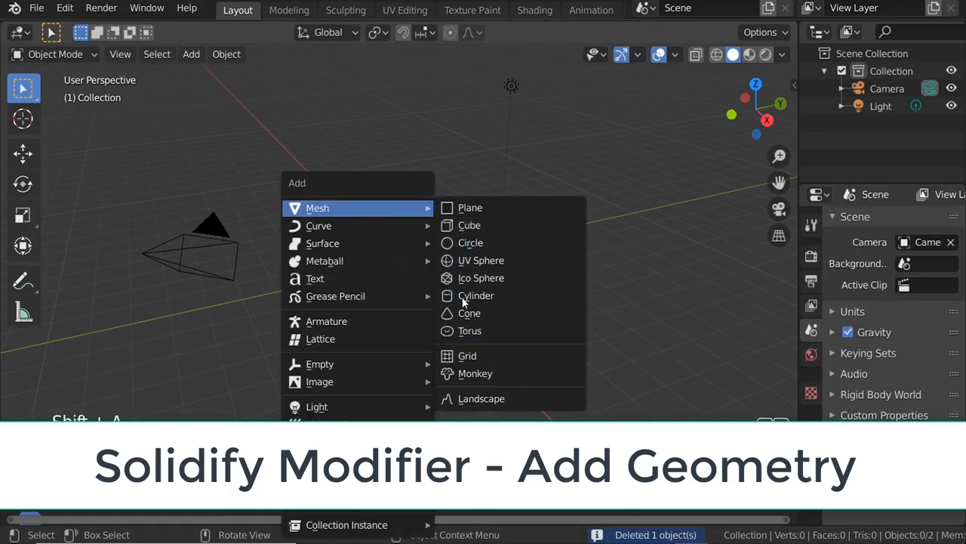
{"action": "left_click", "coordinate": [466, 208]}
Step: Extrude one edge of the plane three times in edit mode to form a bent strip, and return to object mode
{"action": "middle_click_drag", "start_coordinate": [410, 324], "coordinate": [415, 247], "text": "ctrl"}
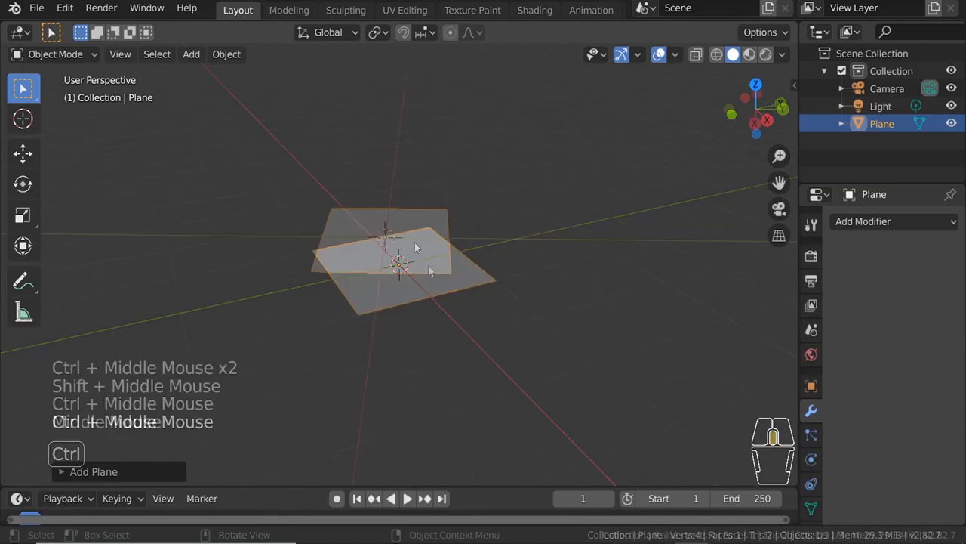
{"action": "key", "text": "Tab"}
{"action": "key", "text": "2"}
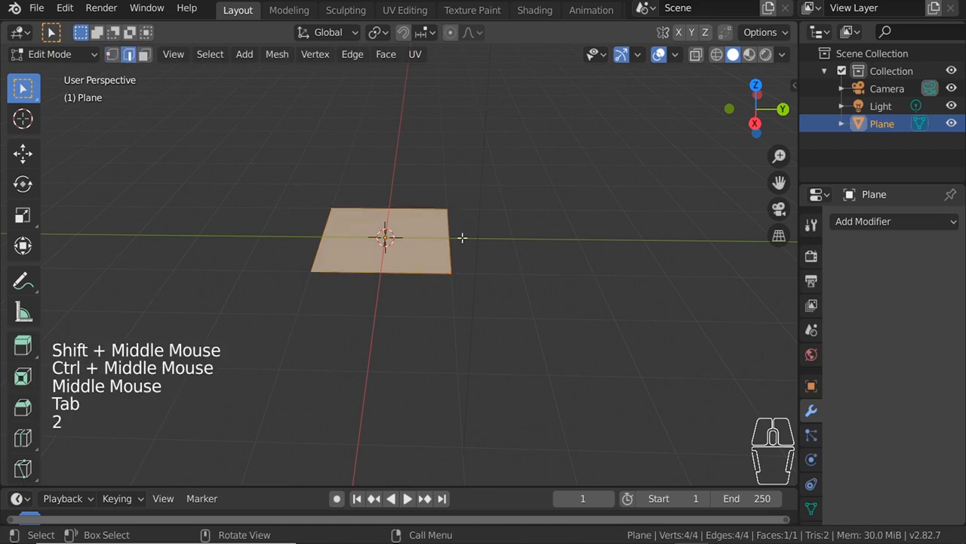
{"action": "left_click", "coordinate": [462, 240]}
{"action": "key", "text": "e"}
{"action": "left_click", "coordinate": [564, 261]}
{"action": "key", "text": "e"}
{"action": "left_click", "coordinate": [616, 190]}
{"action": "key", "text": "e"}
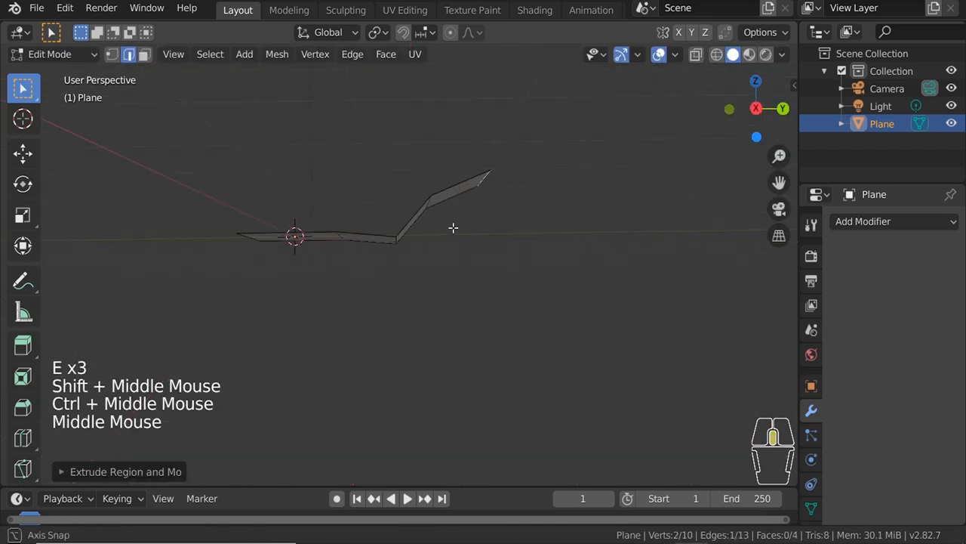
{"action": "middle_click_drag", "start_coordinate": [453, 227], "coordinate": [491, 287]}
{"action": "key", "text": "Tab"}
Step: Add a Solidify modifier to the bent strip and view it up close
{"action": "scroll", "coordinate": [491, 287], "scroll_direction": "down", "scroll_amount": 1}
{"action": "left_click", "coordinate": [885, 221]}
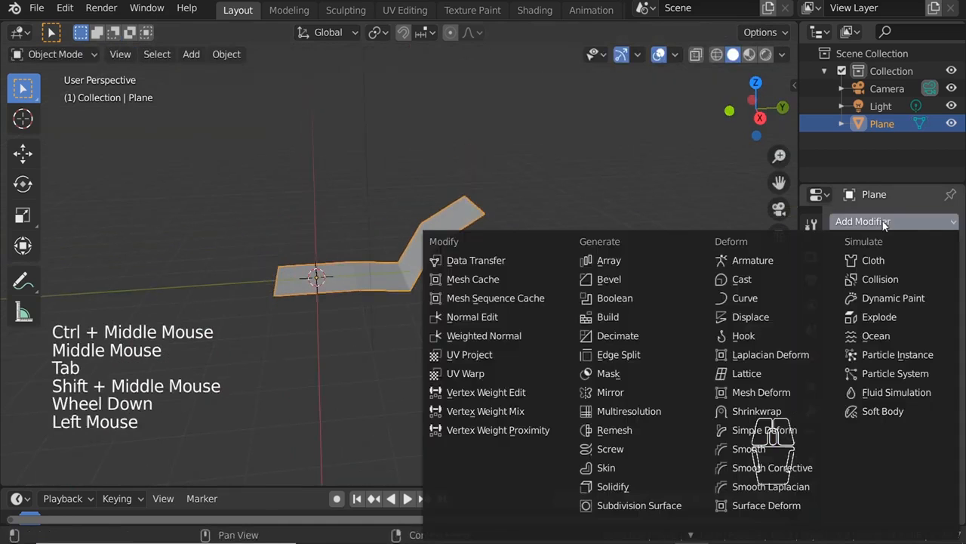
{"action": "left_click", "coordinate": [634, 488]}
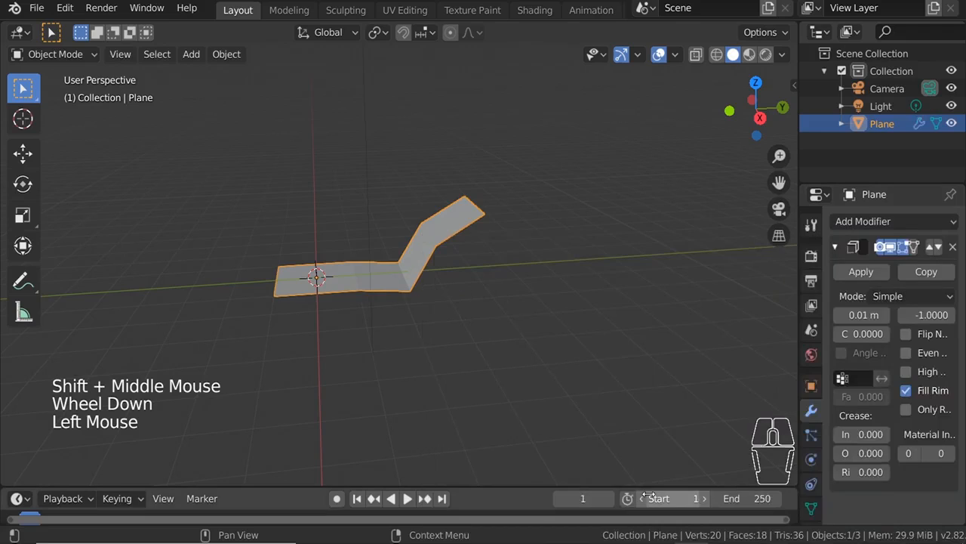
{"action": "middle_click_drag", "start_coordinate": [502, 397], "coordinate": [485, 326], "text": "ctrl"}
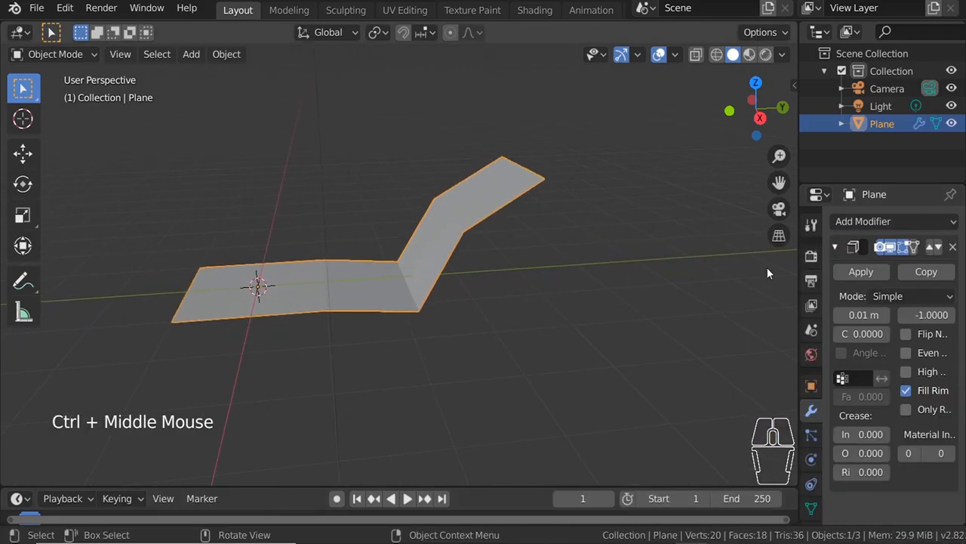
Step: Raise the Solidify thickness to about 0.99 m, checking the strip in wireframe and solid shading
{"action": "left_click_drag", "start_coordinate": [848, 316], "coordinate": [878, 316]}
{"action": "key", "text": "shift+z"}
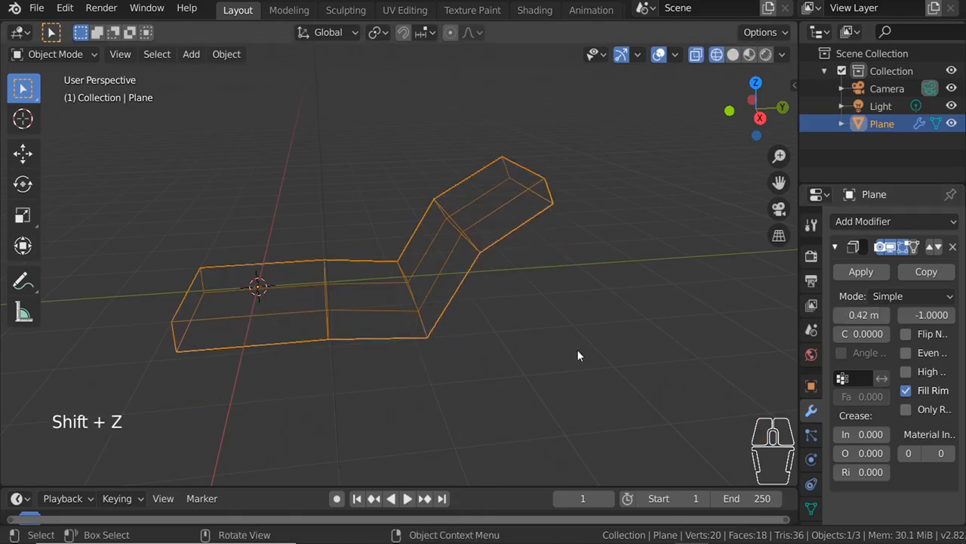
{"action": "middle_click_drag", "start_coordinate": [577, 349], "coordinate": [573, 338]}
{"action": "mouse_move", "coordinate": [882, 324]}
{"action": "left_mouse_down"}
{"action": "mouse_move", "coordinate": [846, 323]}
{"action": "mouse_move", "coordinate": [925, 323]}
{"action": "left_mouse_up"}
{"action": "key", "text": "shift+z"}
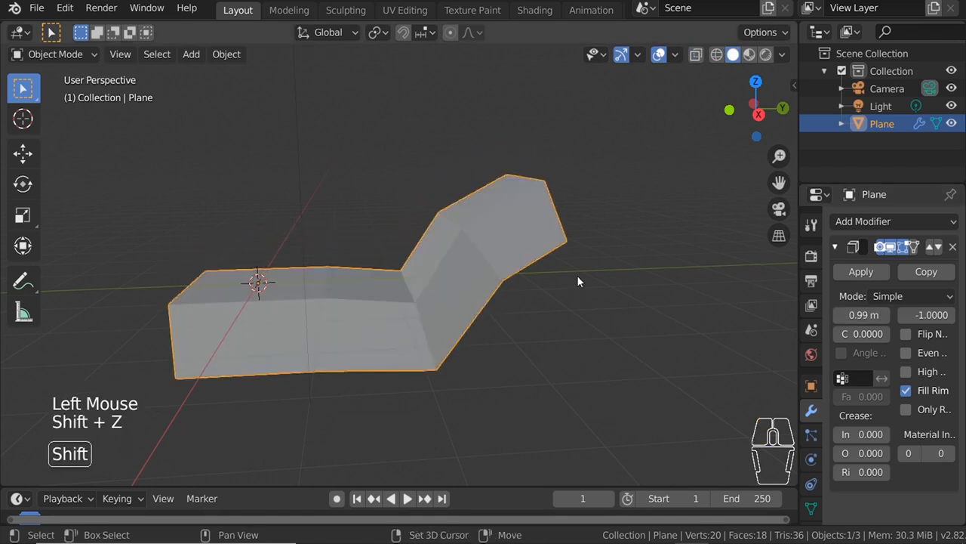
{"action": "middle_click_drag", "start_coordinate": [578, 280], "coordinate": [703, 352]}
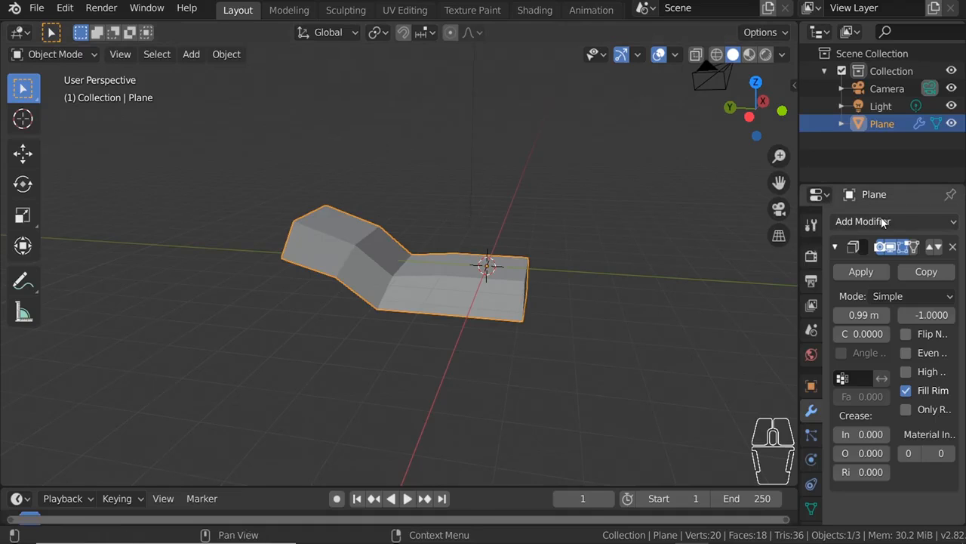
Step: Add a Subdivision Surface modifier to round off the solidified strip
{"action": "left_click", "coordinate": [420, 279]}
{"action": "left_click", "coordinate": [413, 299]}
{"action": "left_click", "coordinate": [438, 280]}
{"action": "left_click", "coordinate": [458, 260]}
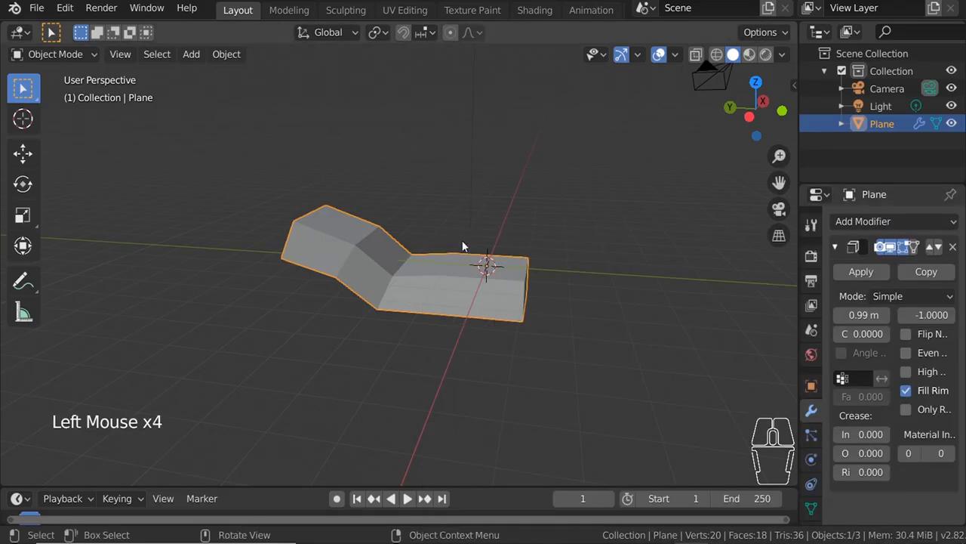
{"action": "left_click", "coordinate": [445, 275]}
{"action": "left_click", "coordinate": [846, 221]}
{"action": "left_click", "coordinate": [661, 506]}
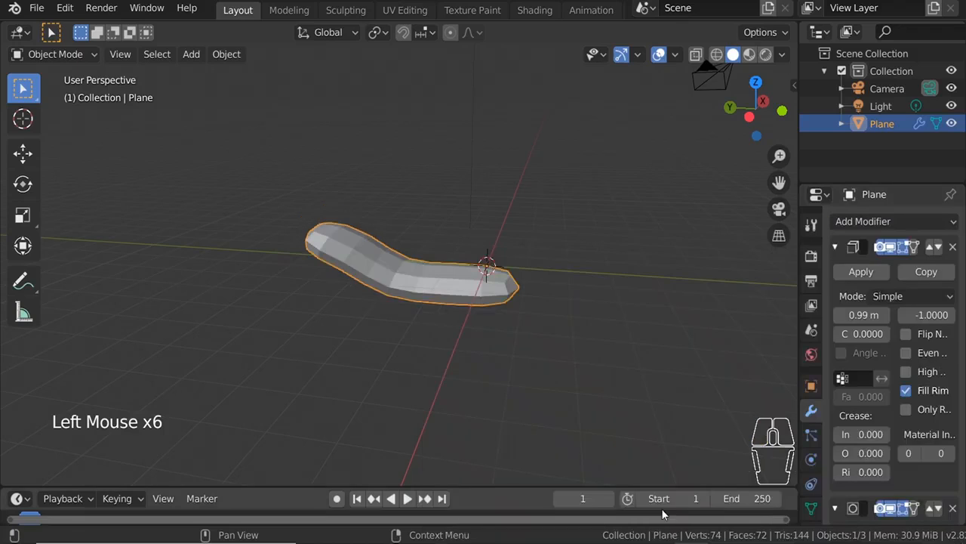
{"action": "middle_click_drag", "start_coordinate": [497, 376], "coordinate": [474, 330], "text": "ctrl"}
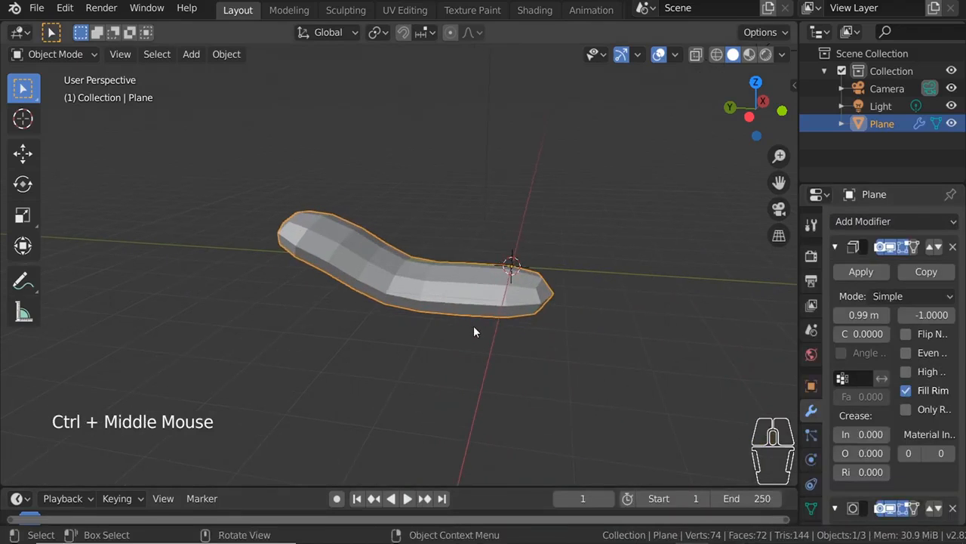
Step: Set the Solidify thickness to about 0.83 m and extrude the strip's end edge repeatedly until the shape curves back into a loop
{"action": "key", "text": "shift+z"}
{"action": "key", "text": "Tab"}
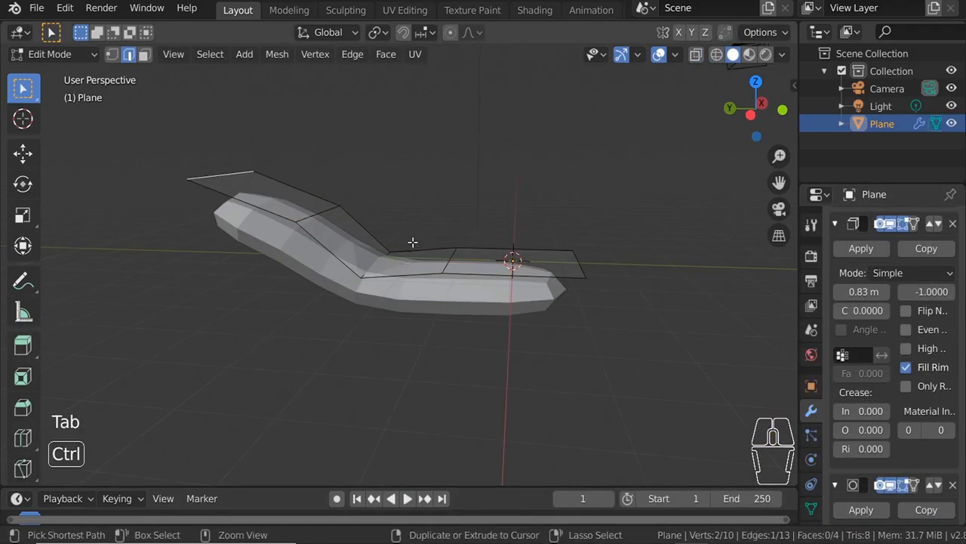
{"action": "middle_click_drag", "start_coordinate": [413, 243], "coordinate": [431, 306], "text": "ctrl"}
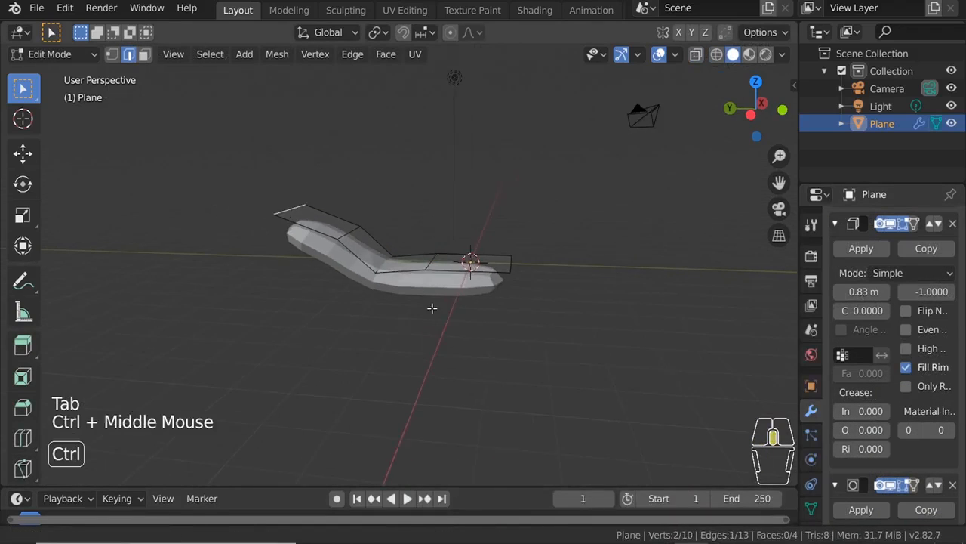
{"action": "key", "text": "e"}
{"action": "key", "text": "e"}
{"action": "left_click", "coordinate": [345, 310]}
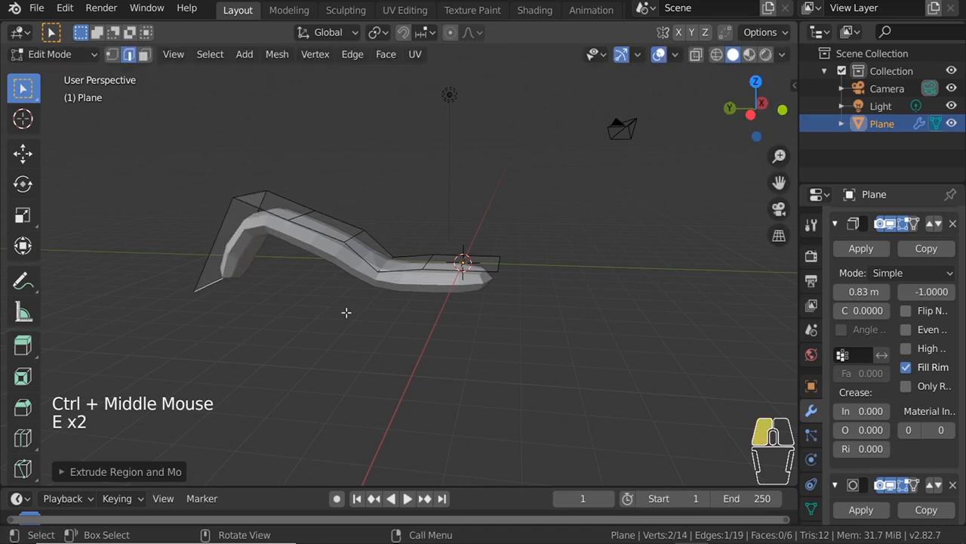
{"action": "key", "text": "e"}
{"action": "left_click", "coordinate": [571, 451]}
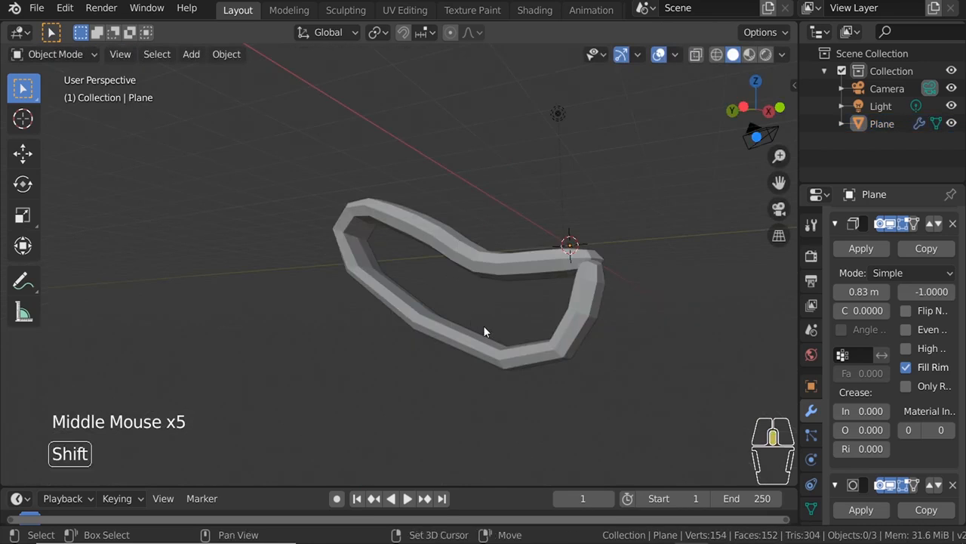
{"action": "middle_click_drag", "start_coordinate": [485, 332], "coordinate": [503, 334], "text": "shift"}
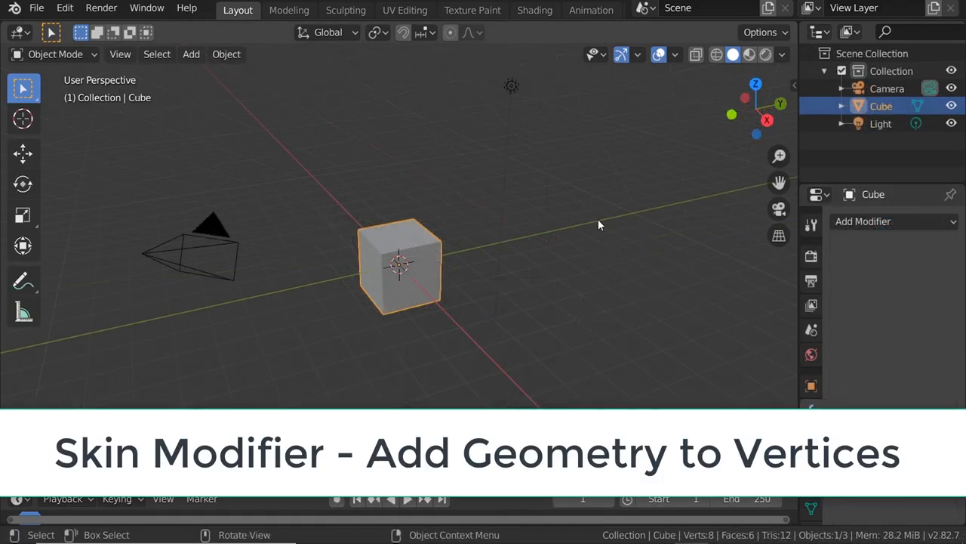
{"action": "left_click", "coordinate": [869, 221]}
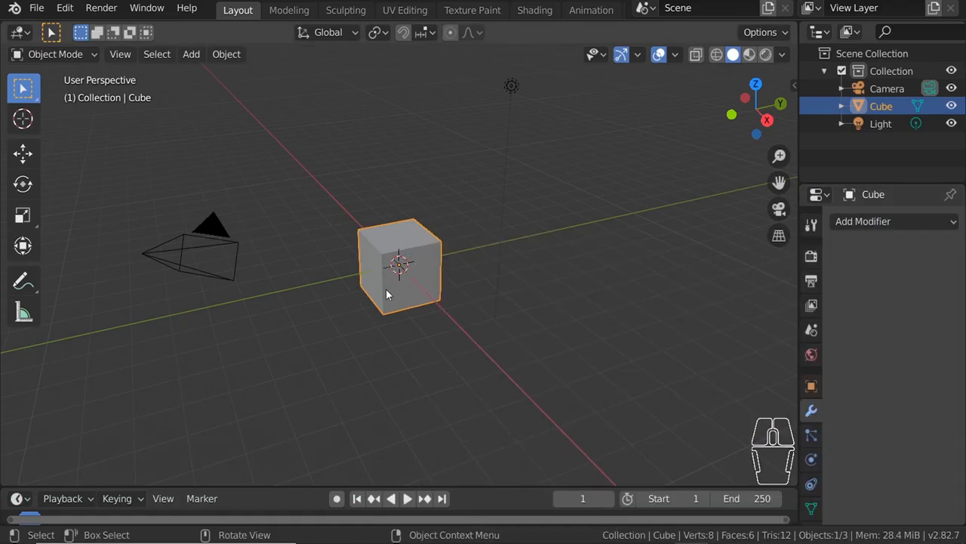
{"action": "key", "text": "x"}
{"action": "left_click", "coordinate": [386, 277]}
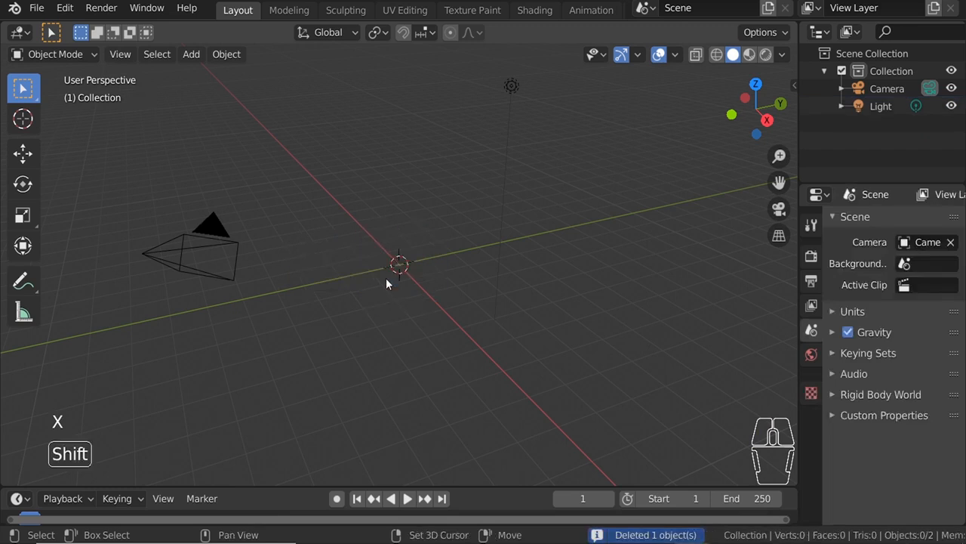
{"action": "key", "text": "ctrl+z"}
Step: Delete all of the cube's vertices in edit mode, leaving an empty mesh object
{"action": "key", "text": "Tab"}
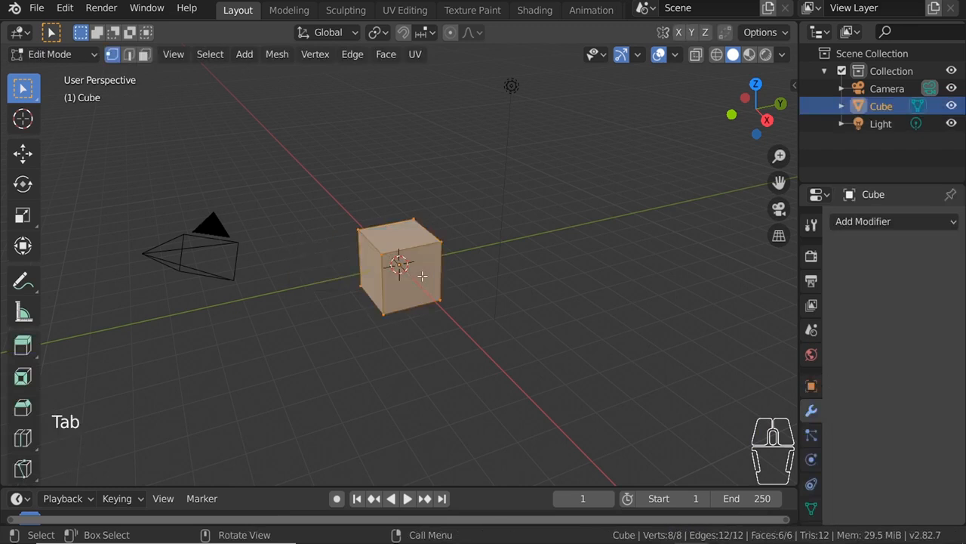
{"action": "key", "text": "x"}
{"action": "left_click", "coordinate": [411, 294]}
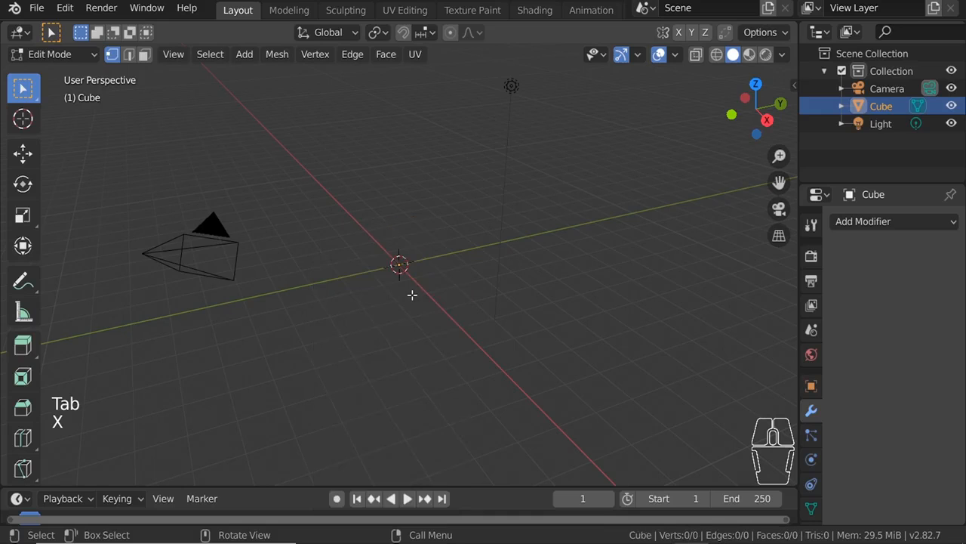
Step: Place a zigzag chain of five connected vertices rising from near the origin
{"action": "mouse_move", "coordinate": [397, 320]}
{"action": "middle_mouse_down", "text": "shift"}
{"action": "mouse_move", "coordinate": [388, 231]}
{"action": "mouse_move", "coordinate": [388, 309]}
{"action": "middle_mouse_up", "text": "shift"}
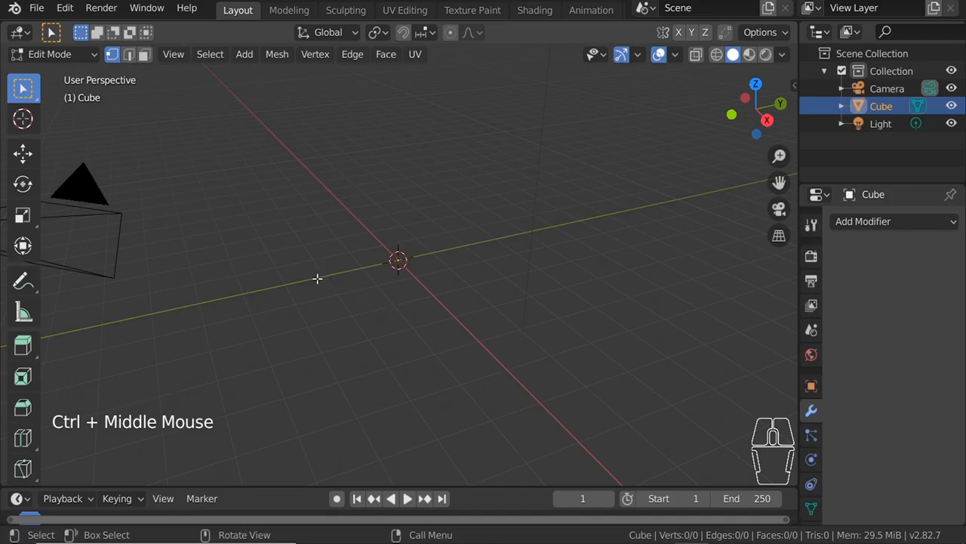
{"action": "key", "text": "ctrl"}
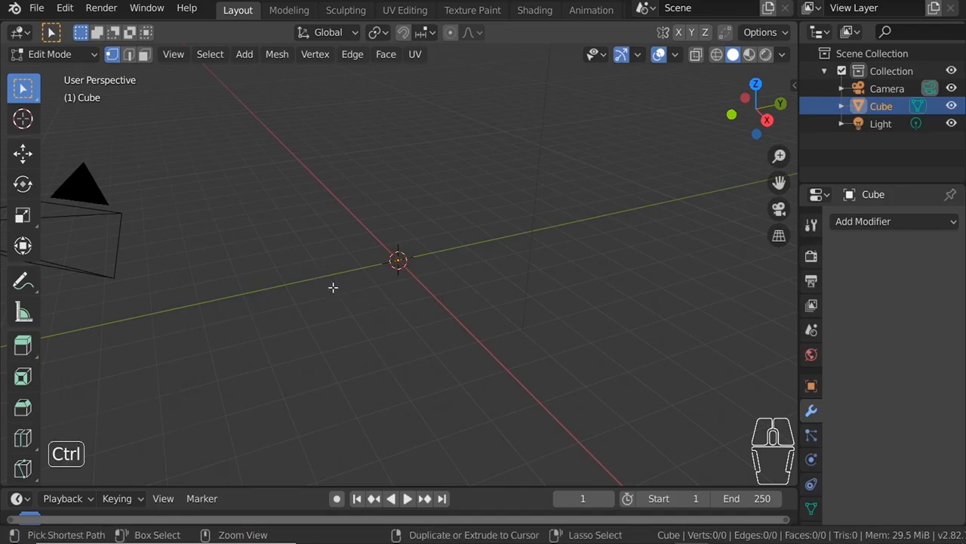
{"action": "right_click", "coordinate": [366, 270], "text": "ctrl"}
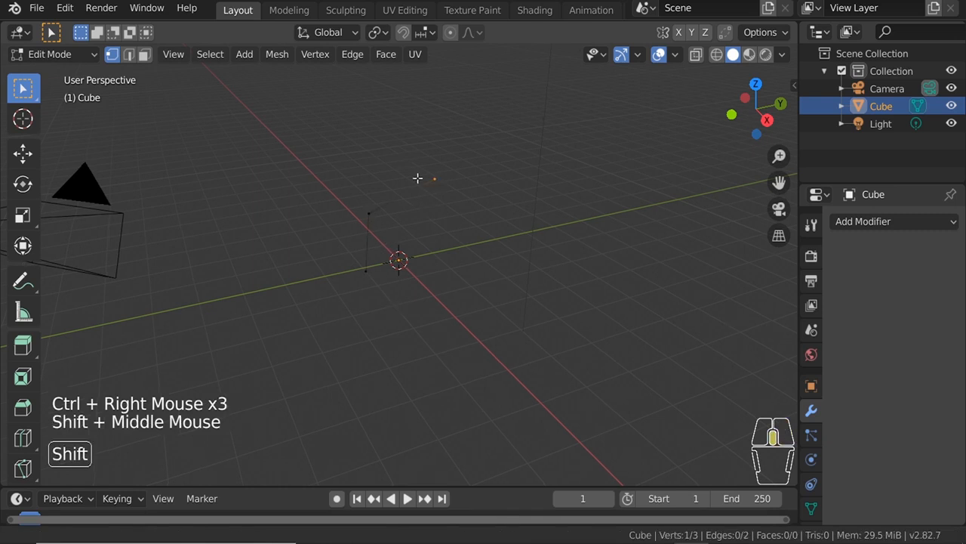
{"action": "middle_click_drag", "start_coordinate": [418, 176], "coordinate": [370, 264], "text": "shift"}
{"action": "right_click", "coordinate": [318, 220], "text": "ctrl"}
{"action": "right_click", "coordinate": [456, 126], "text": "ctrl"}
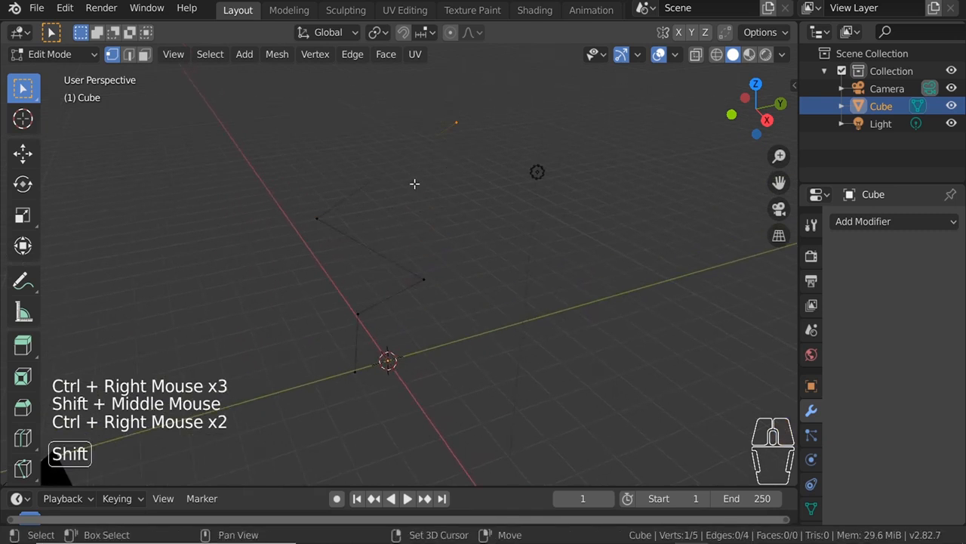
Step: Add a Skin modifier to the vertex chain and examine the generated geometry from several sides
{"action": "middle_click_drag", "start_coordinate": [425, 162], "coordinate": [432, 144], "text": "shift"}
{"action": "middle_click_drag", "start_coordinate": [445, 195], "coordinate": [453, 287]}
{"action": "left_click", "coordinate": [888, 224]}
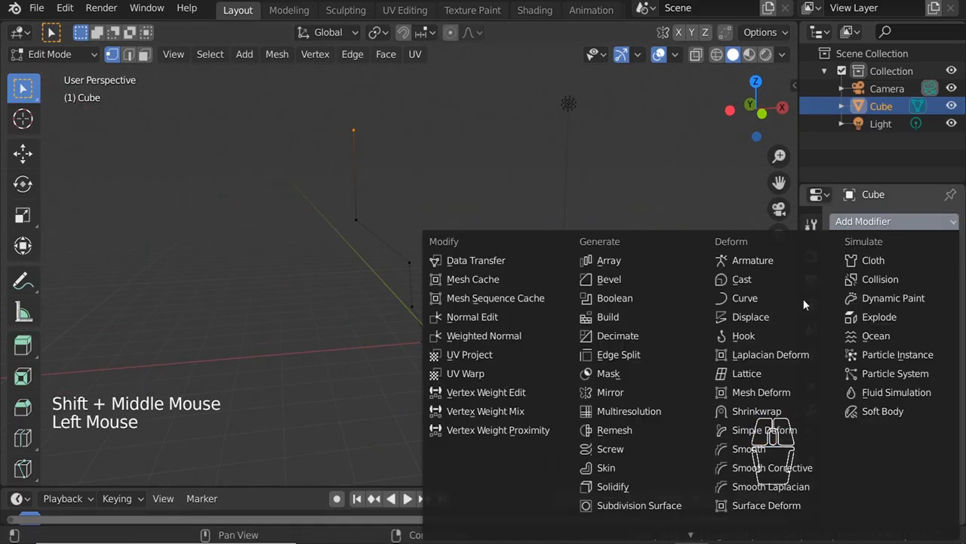
{"action": "left_click", "coordinate": [613, 468]}
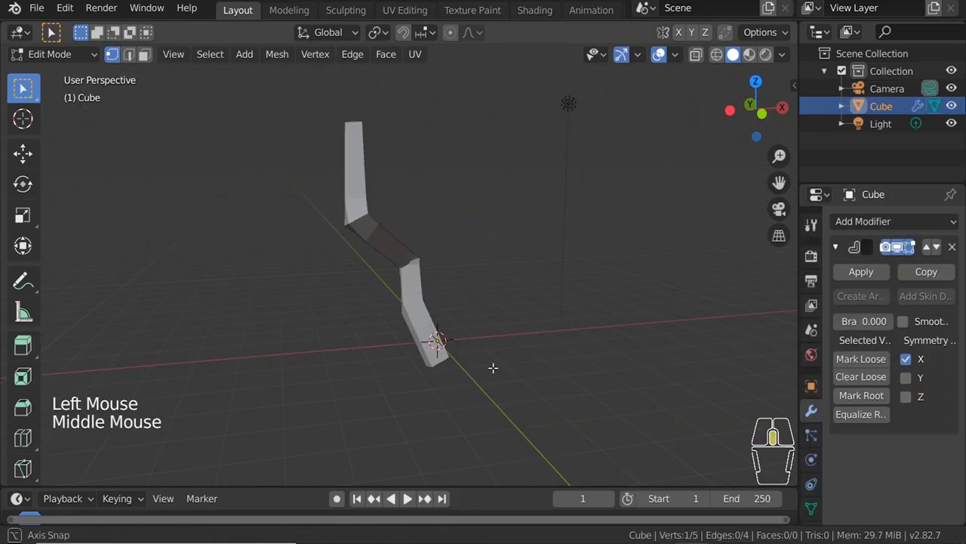
{"action": "middle_click_drag", "start_coordinate": [494, 367], "coordinate": [468, 333]}
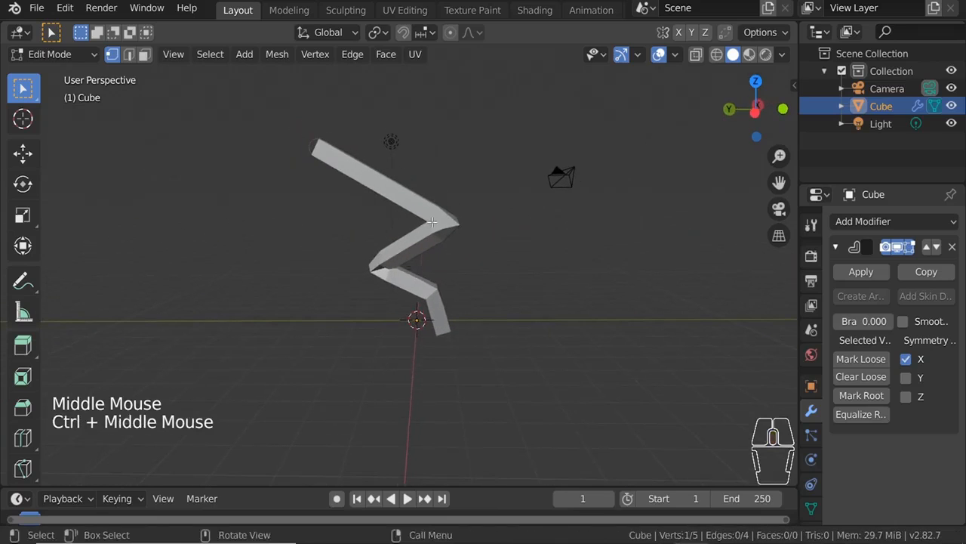
{"action": "middle_click_drag", "start_coordinate": [432, 224], "coordinate": [445, 279], "text": "shift"}
{"action": "middle_click_drag", "start_coordinate": [447, 281], "coordinate": [443, 248]}
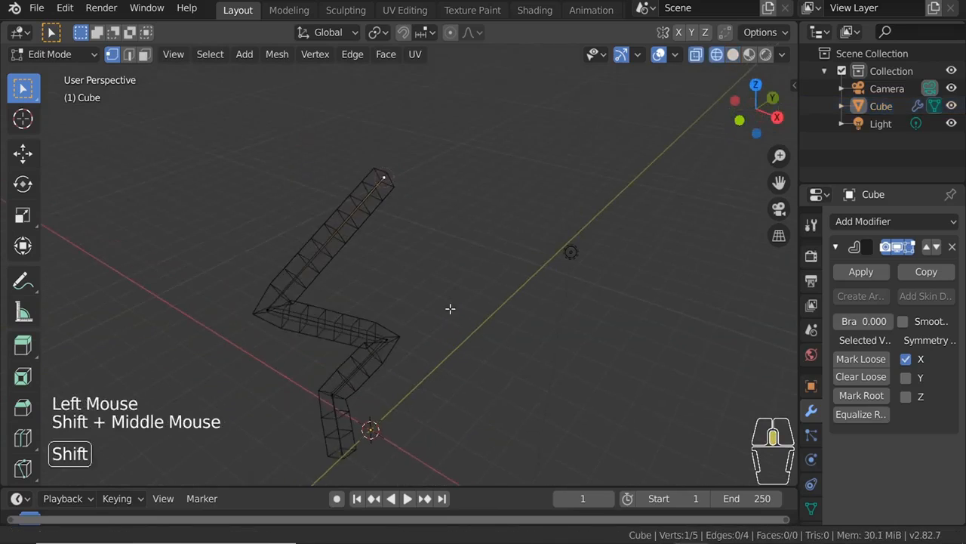
Step: Extrude the chain's top end vertex upward to add one more skinned segment
{"action": "middle_click_drag", "start_coordinate": [451, 308], "coordinate": [397, 270], "text": "shift"}
{"action": "key", "text": "e"}
{"action": "left_click", "coordinate": [451, 196]}
Step: Try extruding and scaling another segment from the chain's new end vertex
{"action": "key", "text": "e"}
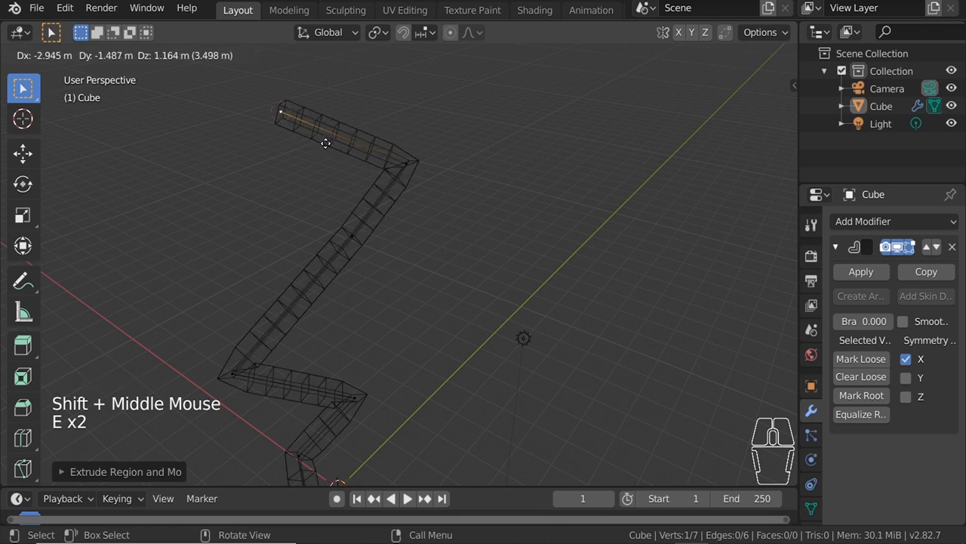
{"action": "key", "text": "s"}
{"action": "left_click", "coordinate": [370, 170]}
{"action": "middle_click_drag", "start_coordinate": [370, 170], "coordinate": [410, 205], "text": "shift"}
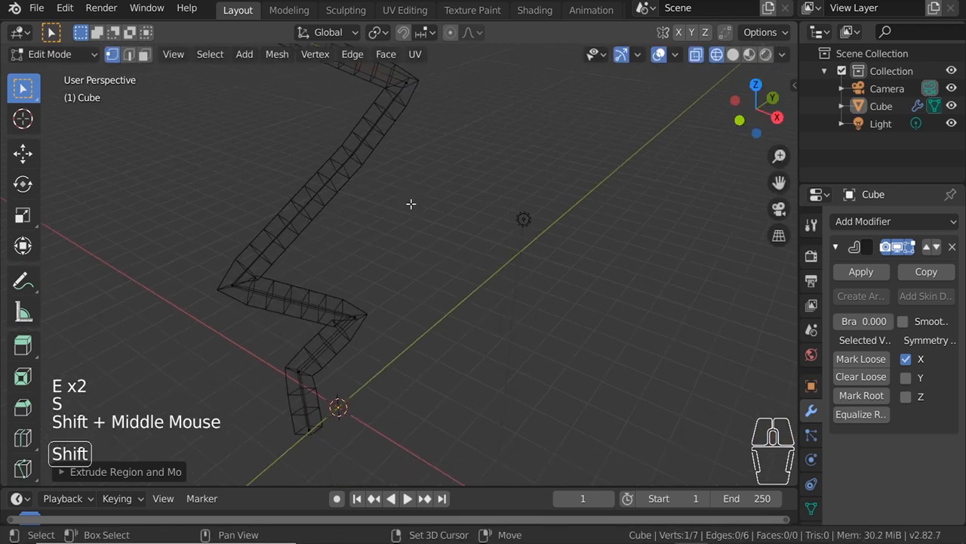
{"action": "key", "text": "ctrl+z"}
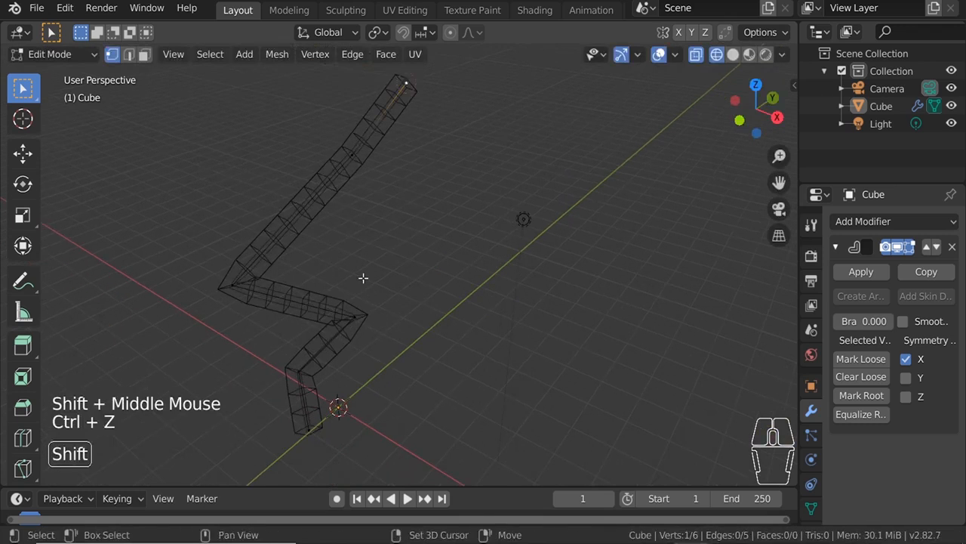
Step: Show the skinned chain in solid shading and return to object mode
{"action": "key", "text": "shift+z"}
{"action": "key", "text": "Tab"}
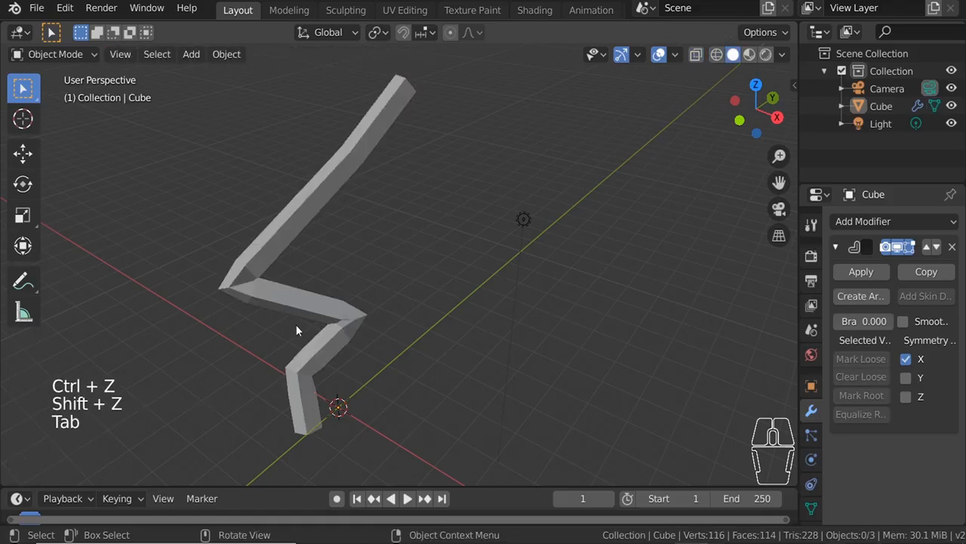
{"action": "middle_click_drag", "start_coordinate": [295, 330], "coordinate": [370, 333], "text": "shift"}
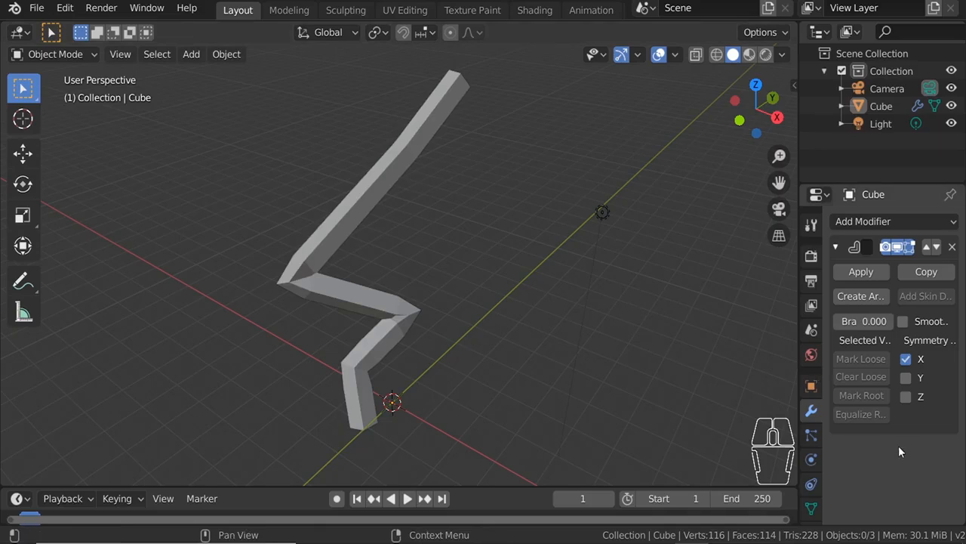
{"action": "left_click", "coordinate": [861, 221]}
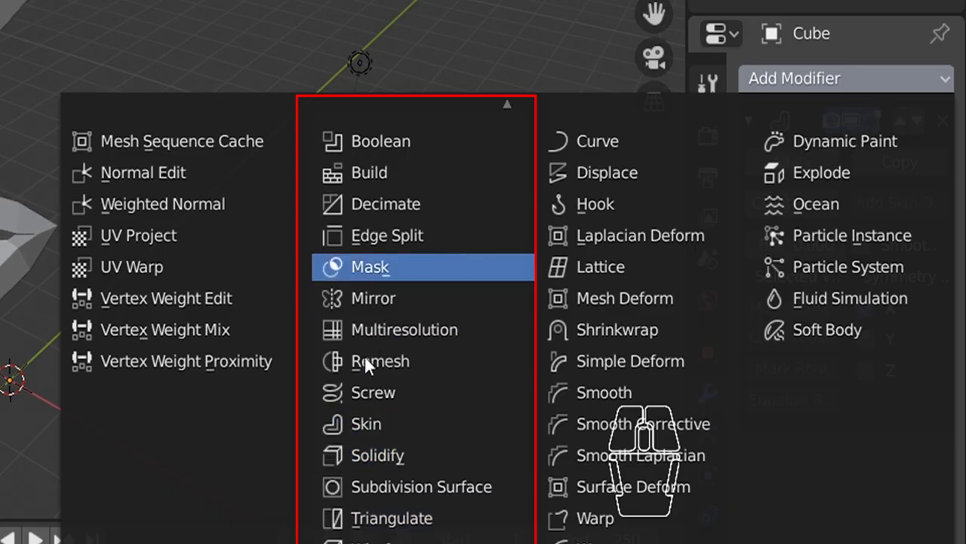
{"action": "left_click", "coordinate": [423, 425]}
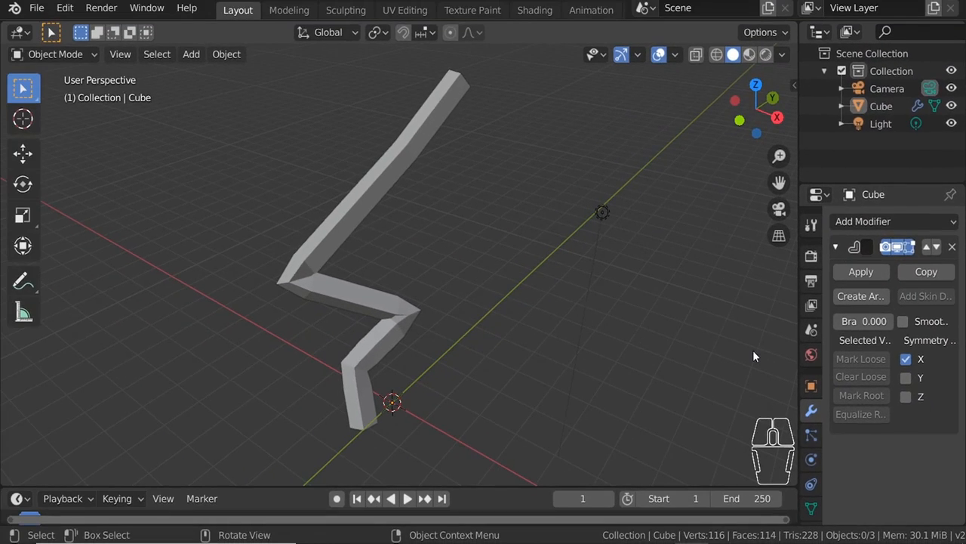
{"action": "left_click", "coordinate": [849, 221]}
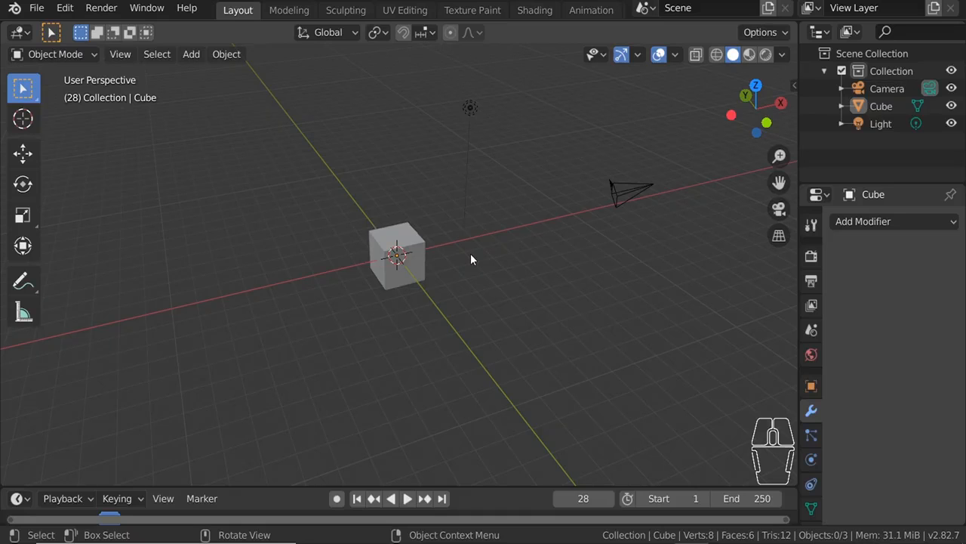
{"action": "scroll", "coordinate": [470, 253], "scroll_direction": "down", "scroll_amount": 2}
{"action": "middle_click_drag", "start_coordinate": [466, 306], "coordinate": [558, 265], "text": "ctrl"}
{"action": "middle_click_drag", "start_coordinate": [448, 280], "coordinate": [396, 272], "text": "shift"}
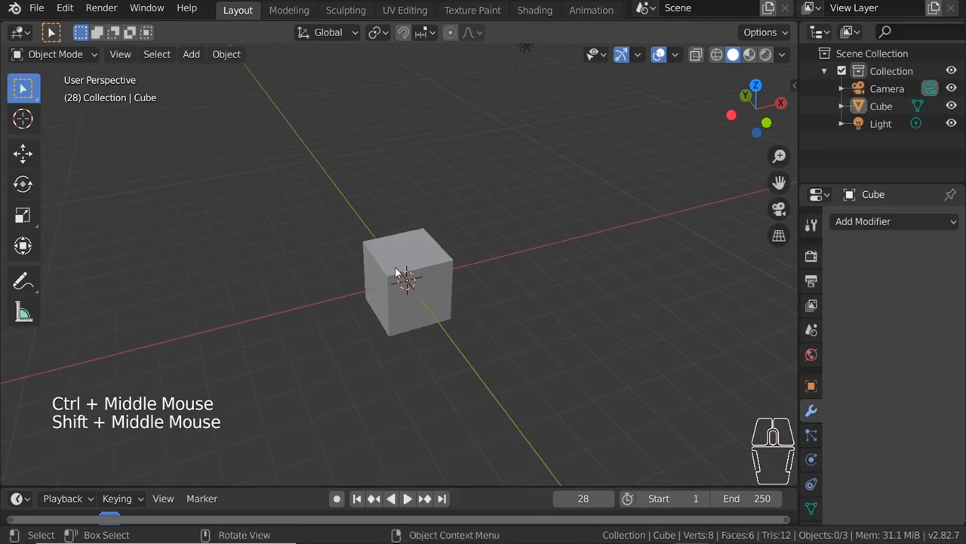
{"action": "middle_click_drag", "start_coordinate": [490, 201], "coordinate": [498, 222], "text": "ctrl"}
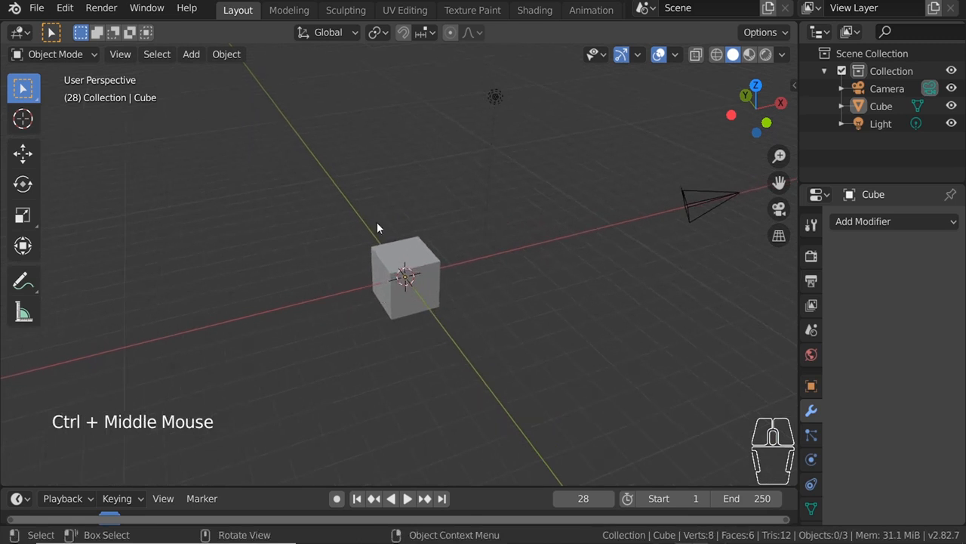
{"action": "key", "text": "ctrl"}
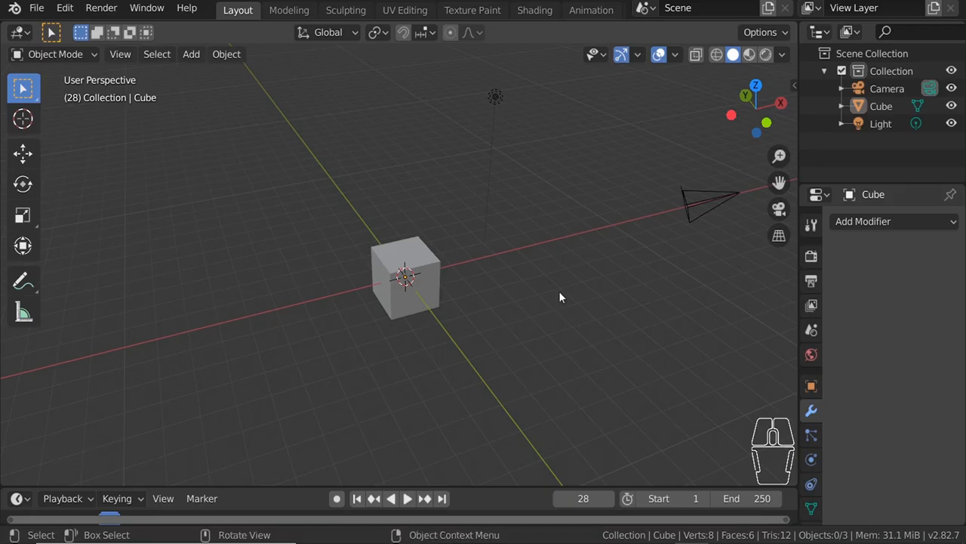